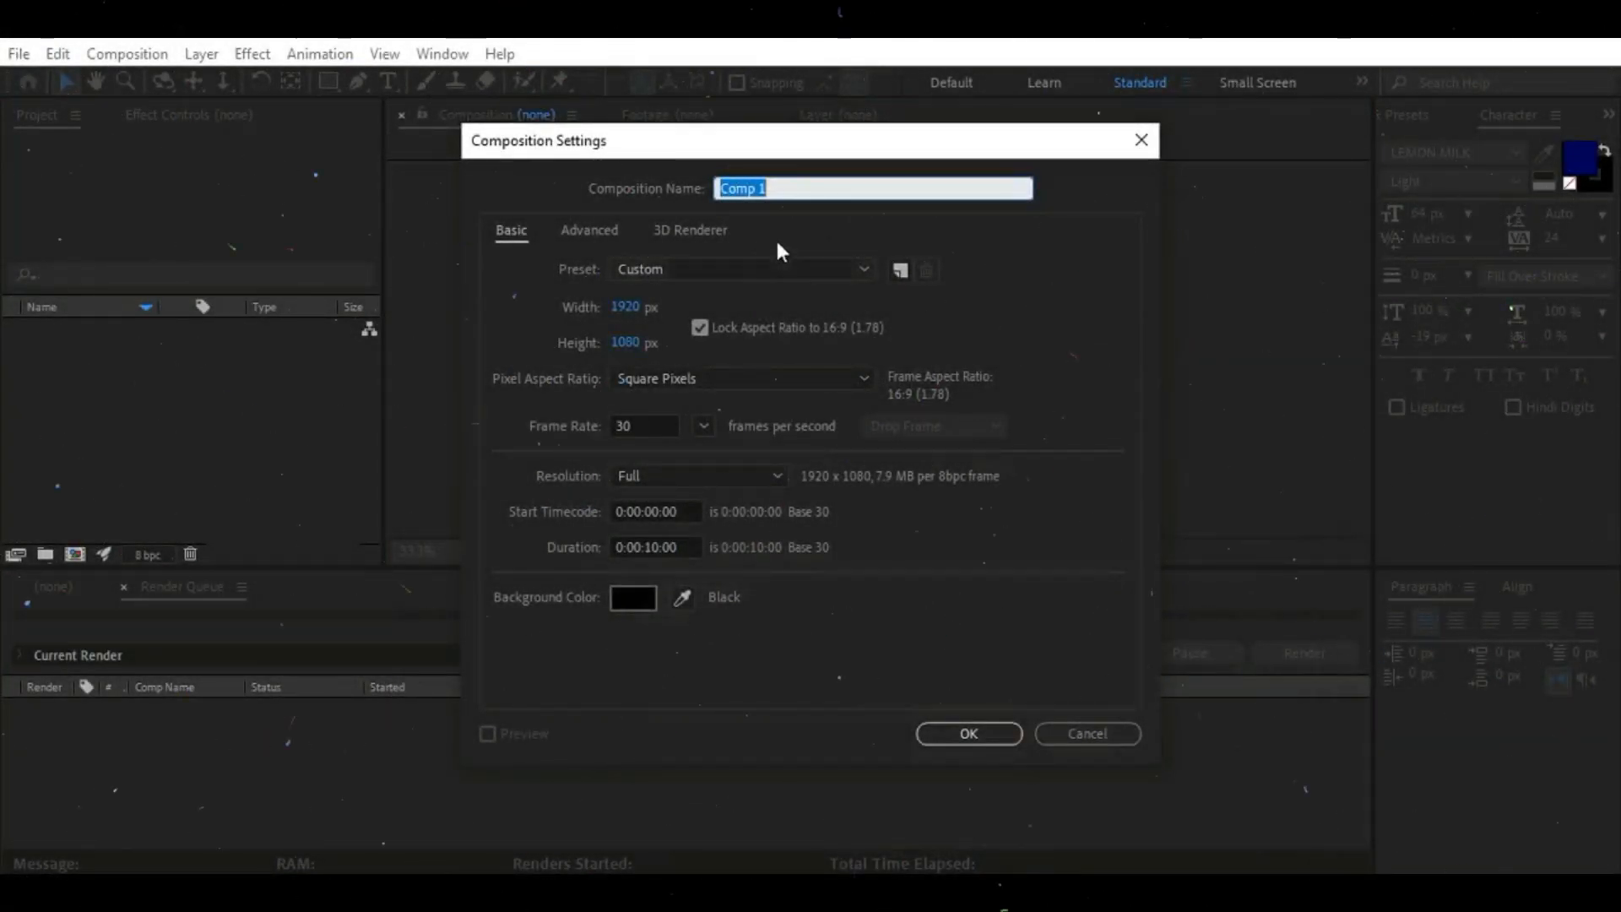
# Create a new composition named Titel
pyautogui.write('Titel')
pyautogui.click(983, 733)
# Import the lake MP4 clip and add it as a layer in the Titel composition
pyautogui.click(19, 53)
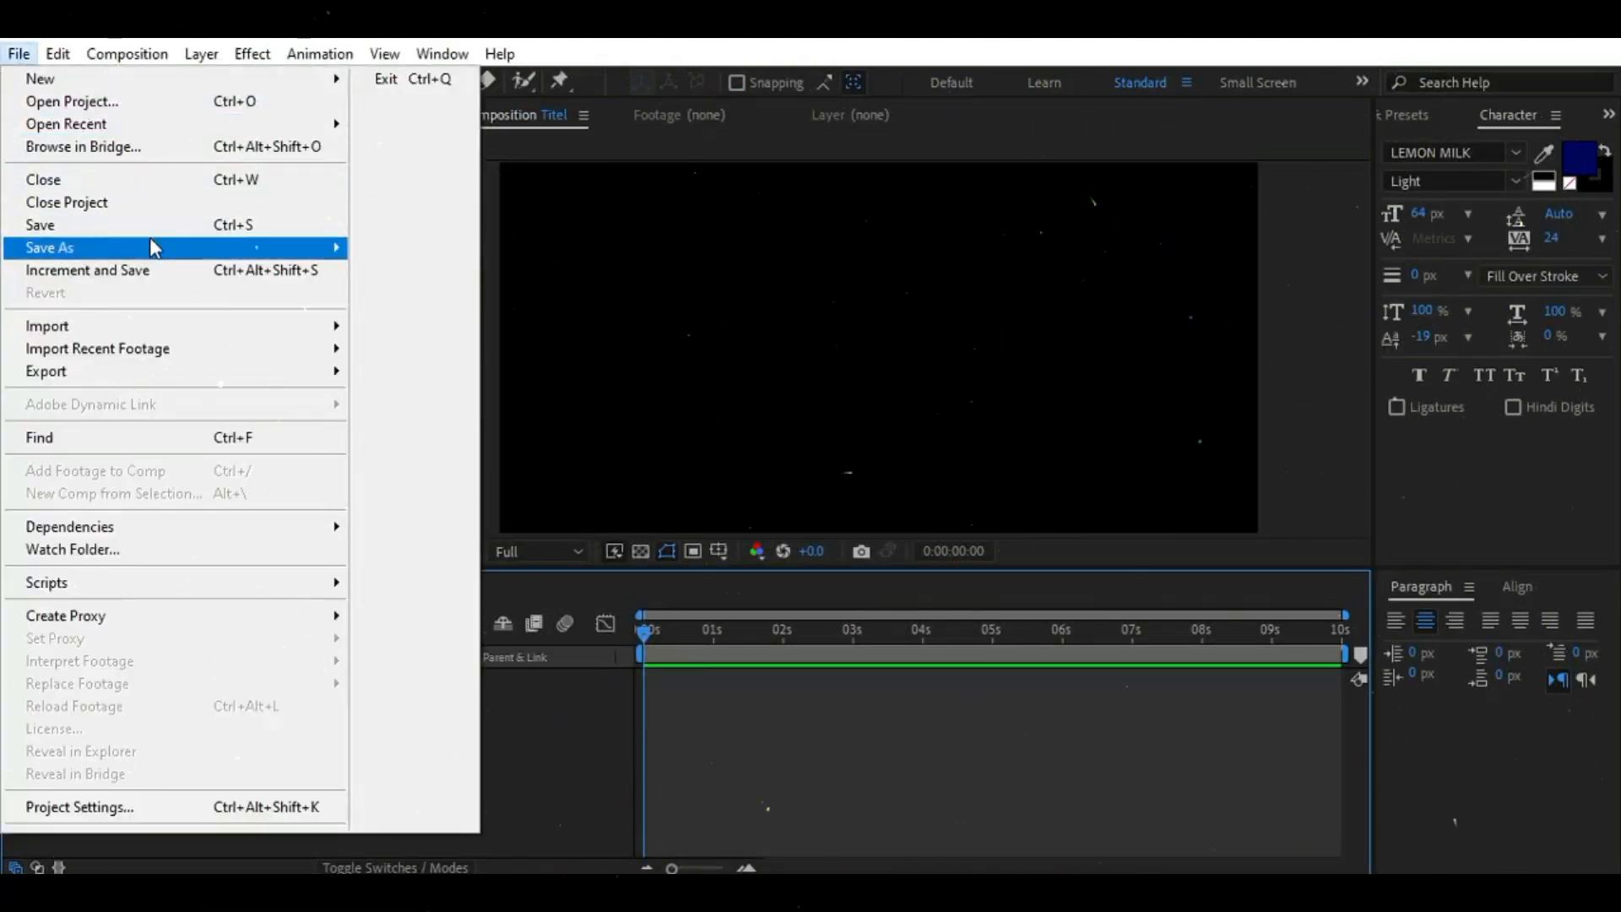
pyautogui.moveTo(51, 325)
pyautogui.click(405, 326)
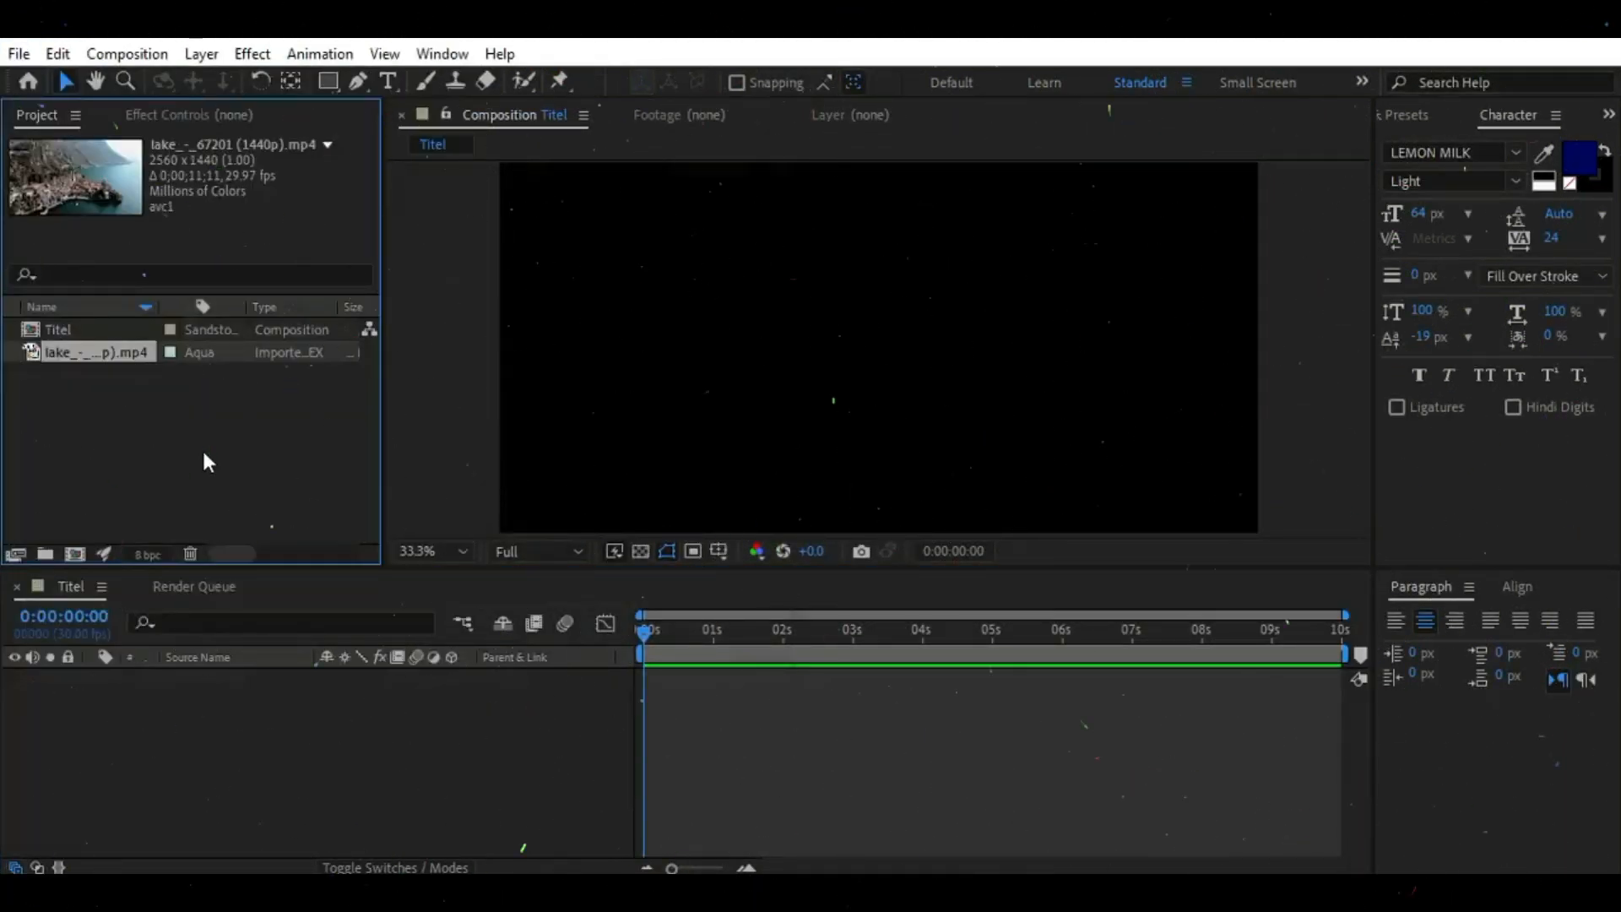
pyautogui.moveTo(119, 351); pyautogui.dragTo(621, 704)
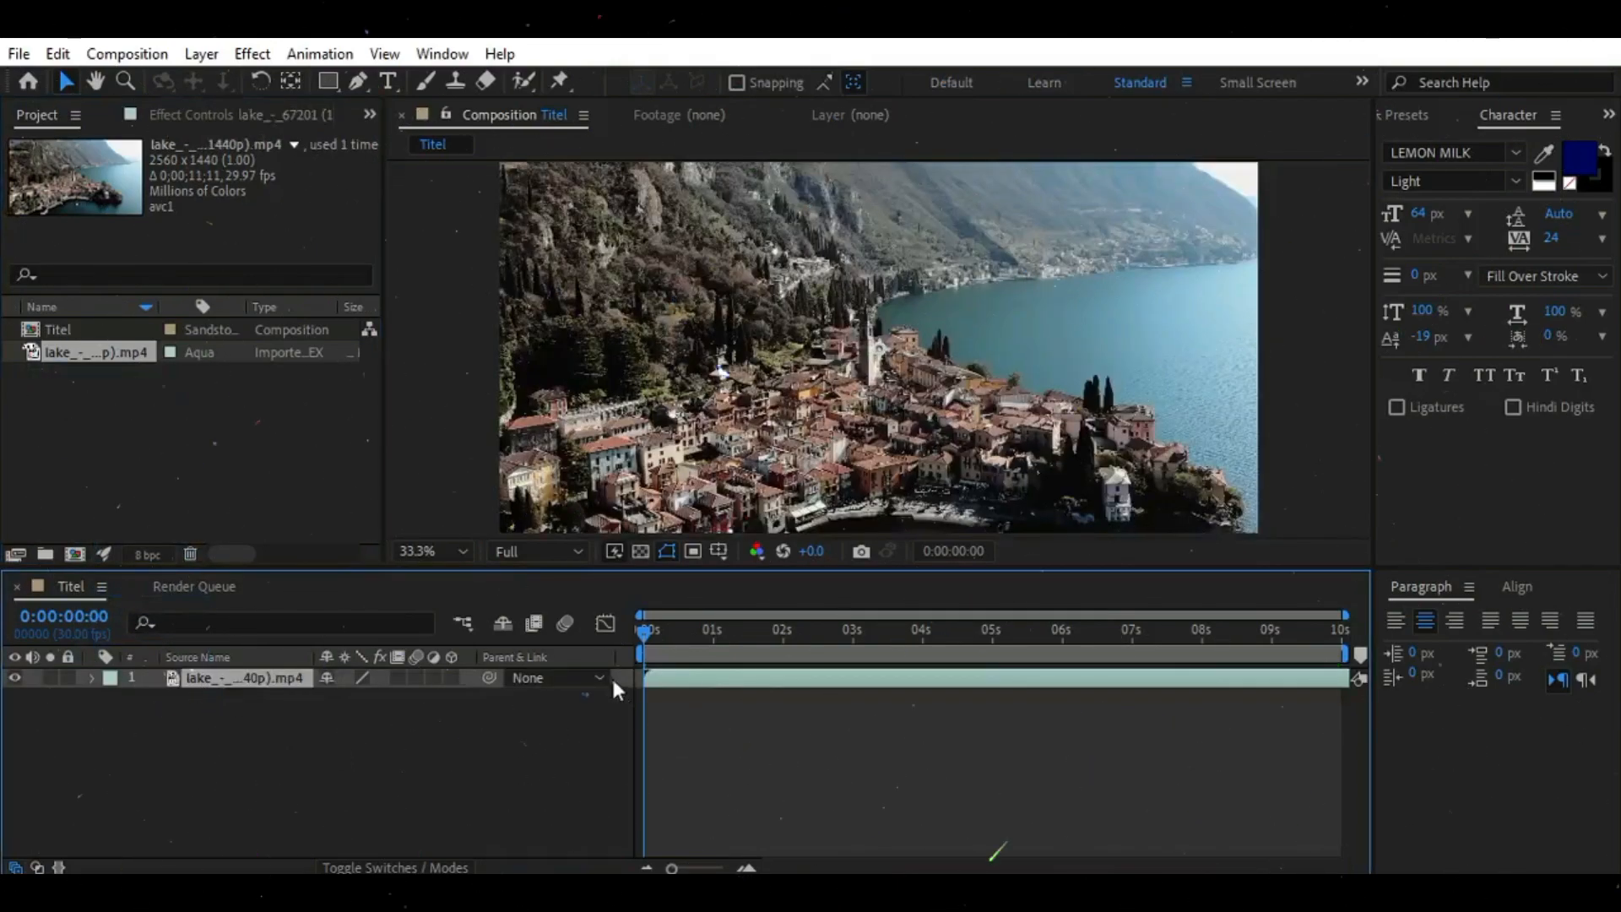
# Add a text layer reading EUROPE TOUR over the lake footage, with the current time at 0:00:04:25
pyautogui.moveTo(646, 633); pyautogui.dragTo(982, 645)
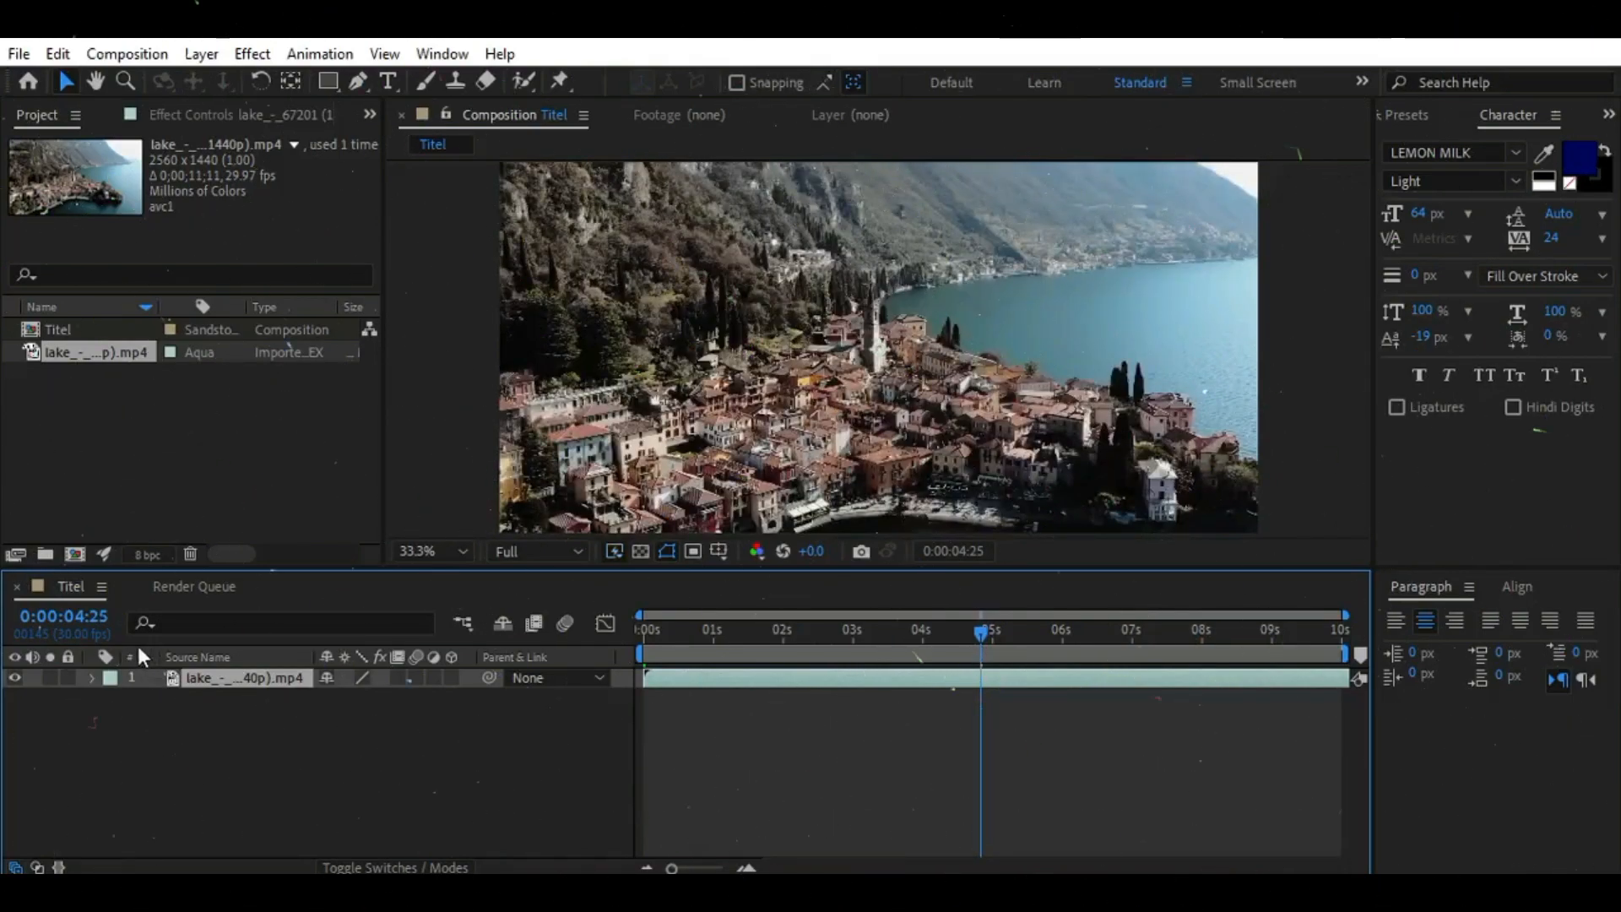
pyautogui.click(387, 81)
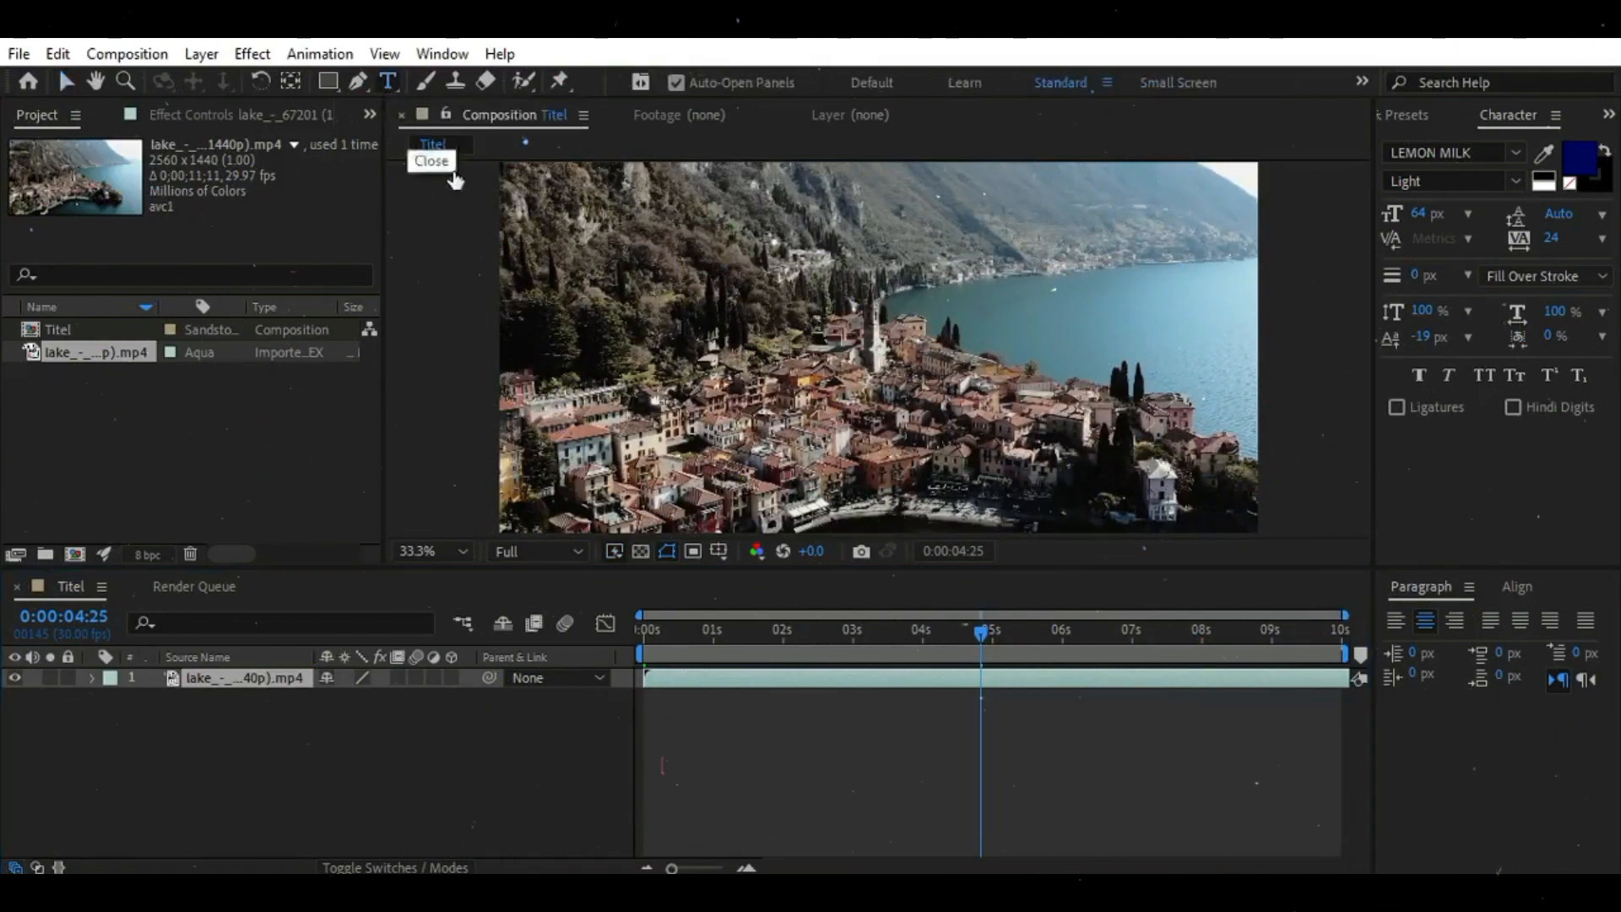
pyautogui.click(1001, 391)
pyautogui.write('EUROPE To')
pyautogui.press('BackSpace')
pyautogui.write('OUR')
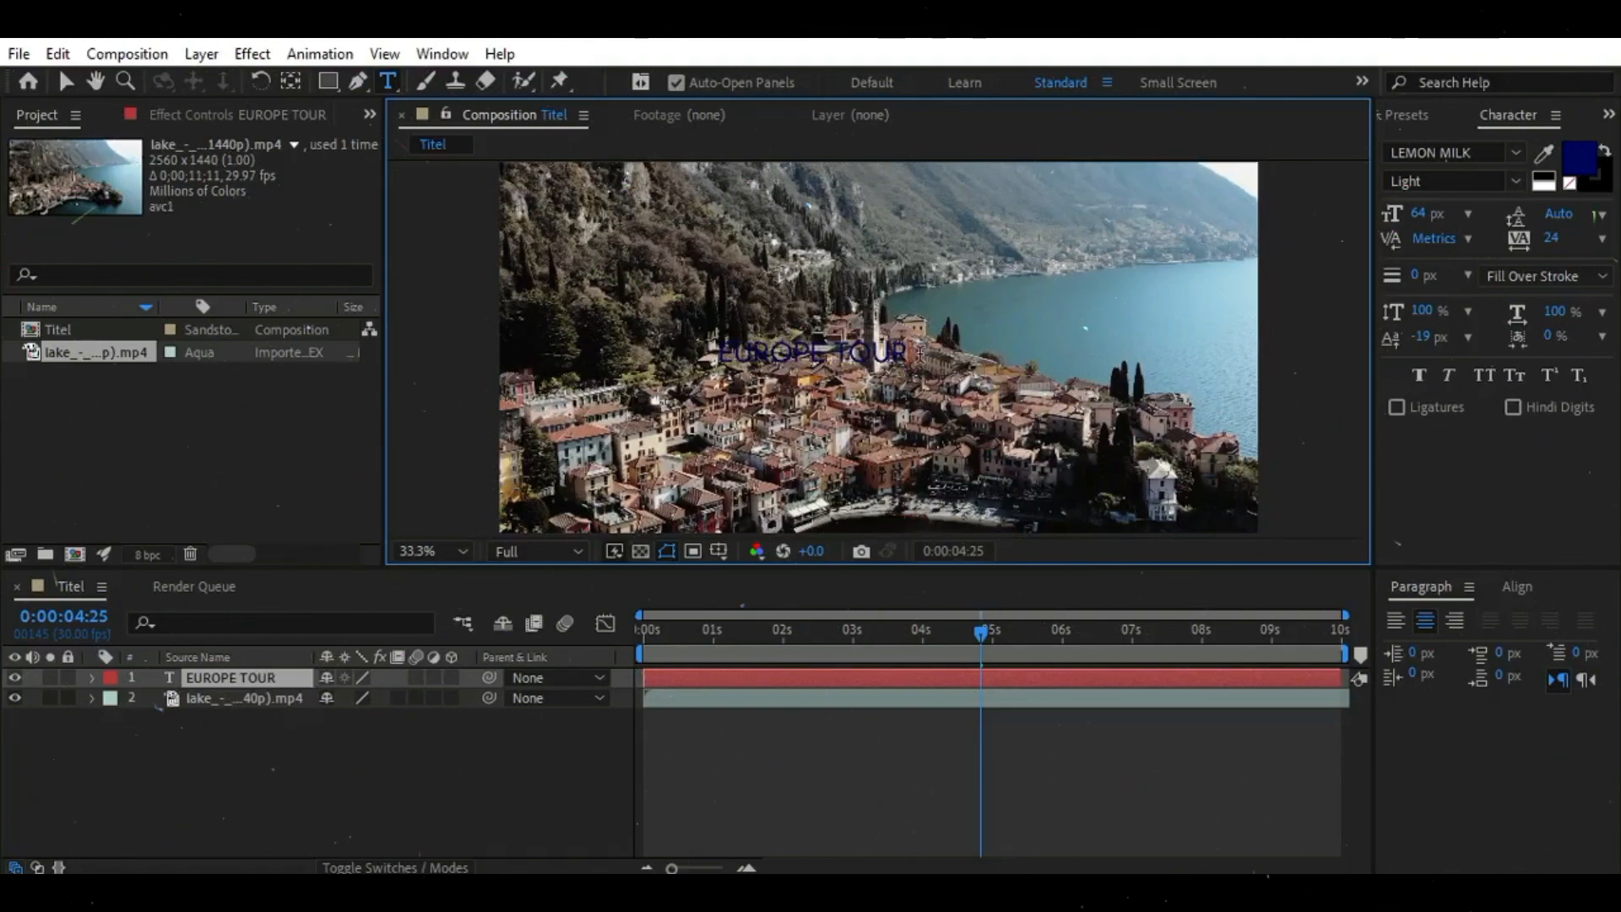
# Change the fill colour of the whole EUROPE TOUR text to white
pyautogui.moveTo(908, 353); pyautogui.dragTo(693, 353)
pyautogui.click(1573, 162)
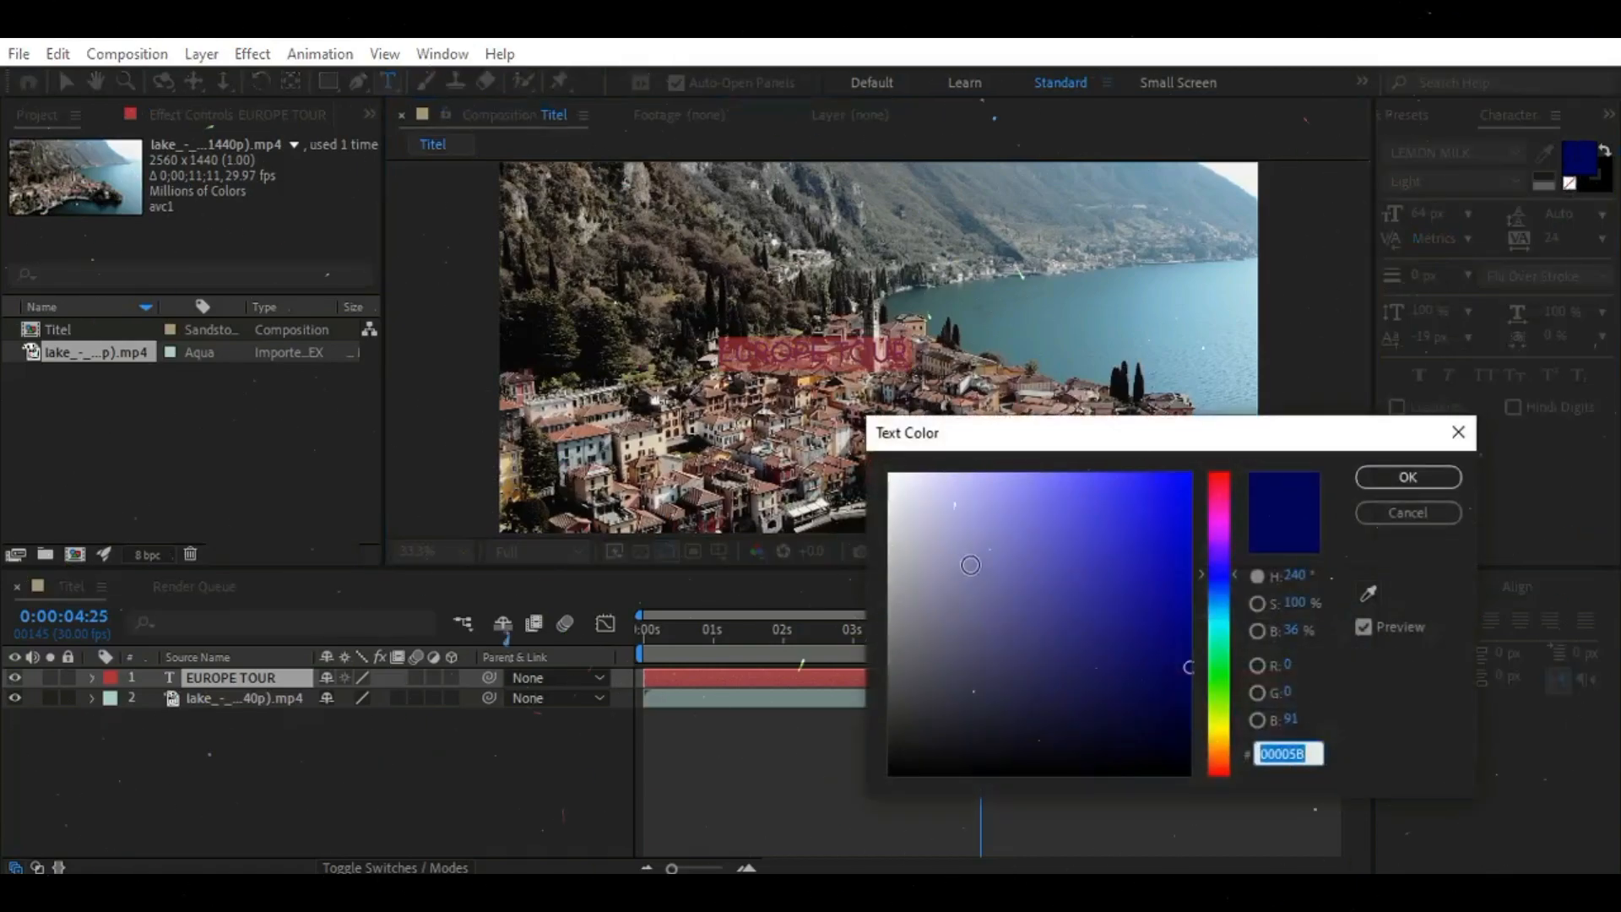
pyautogui.moveTo(976, 555); pyautogui.dragTo(846, 428)
pyautogui.click(1400, 475)
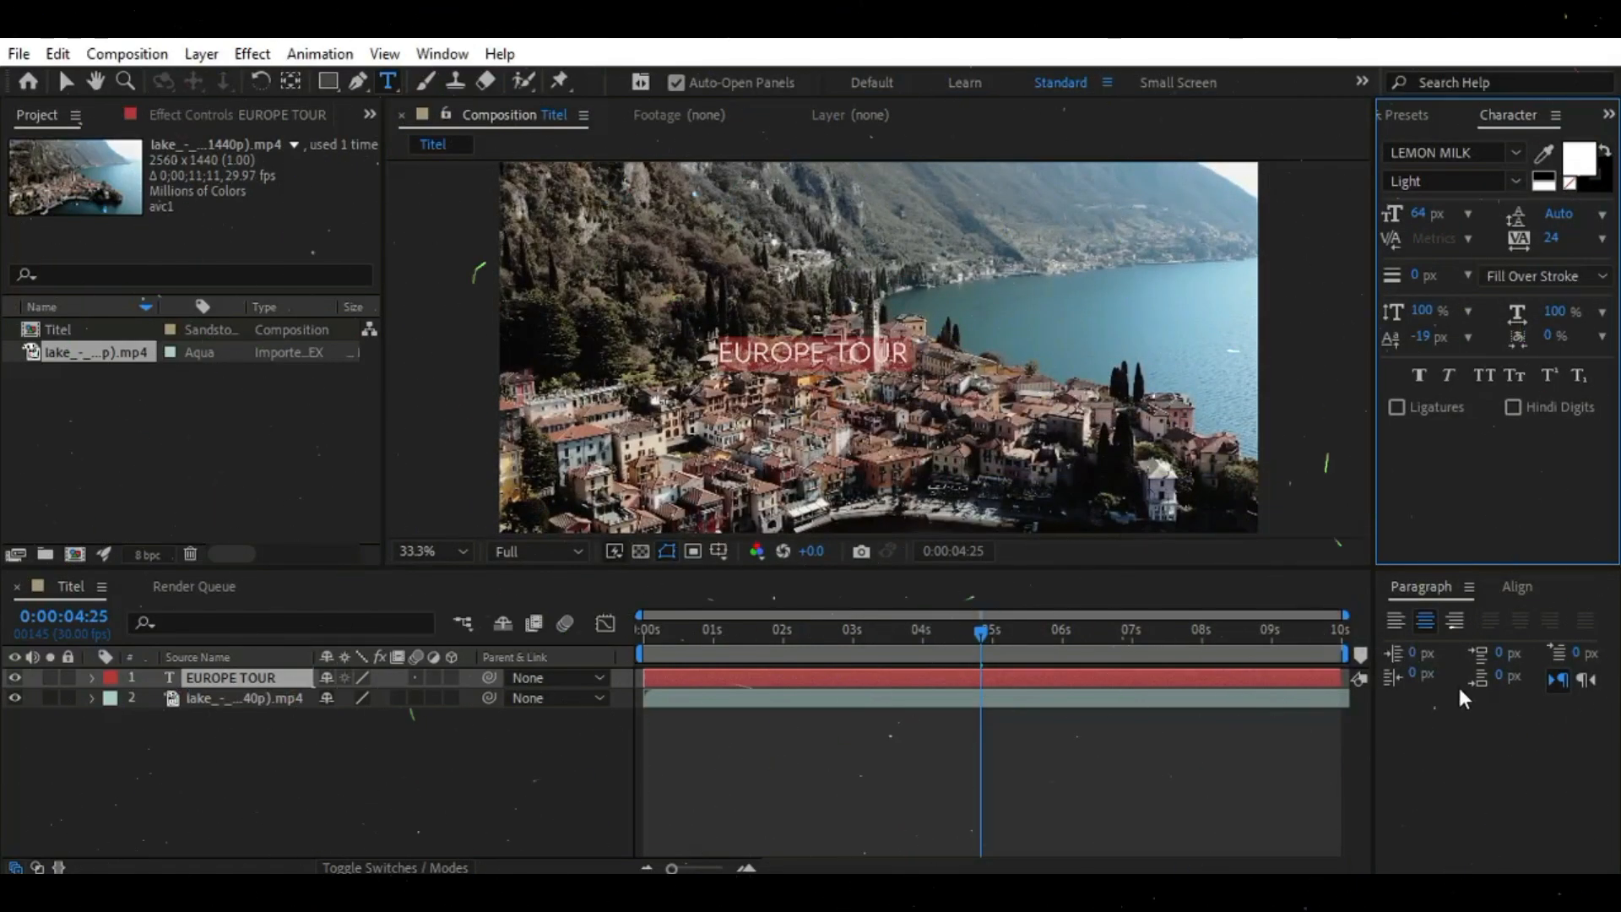
# Centre the EUROPE TOUR text horizontally and vertically in the composition
pyautogui.click(1517, 586)
pyautogui.click(1442, 644)
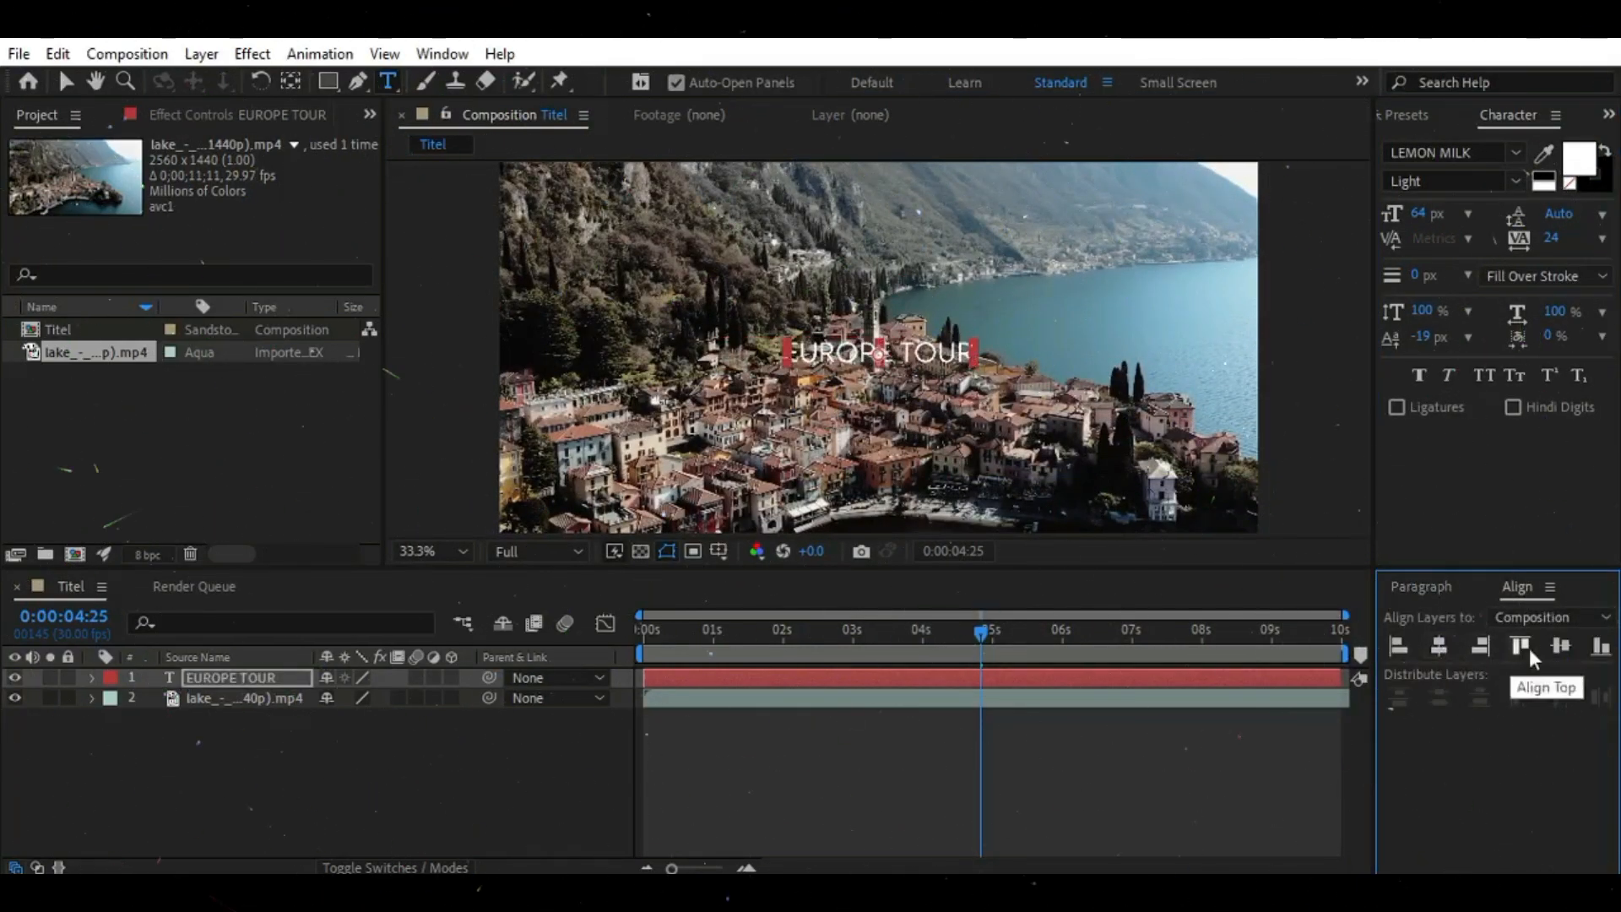
pyautogui.click(1556, 646)
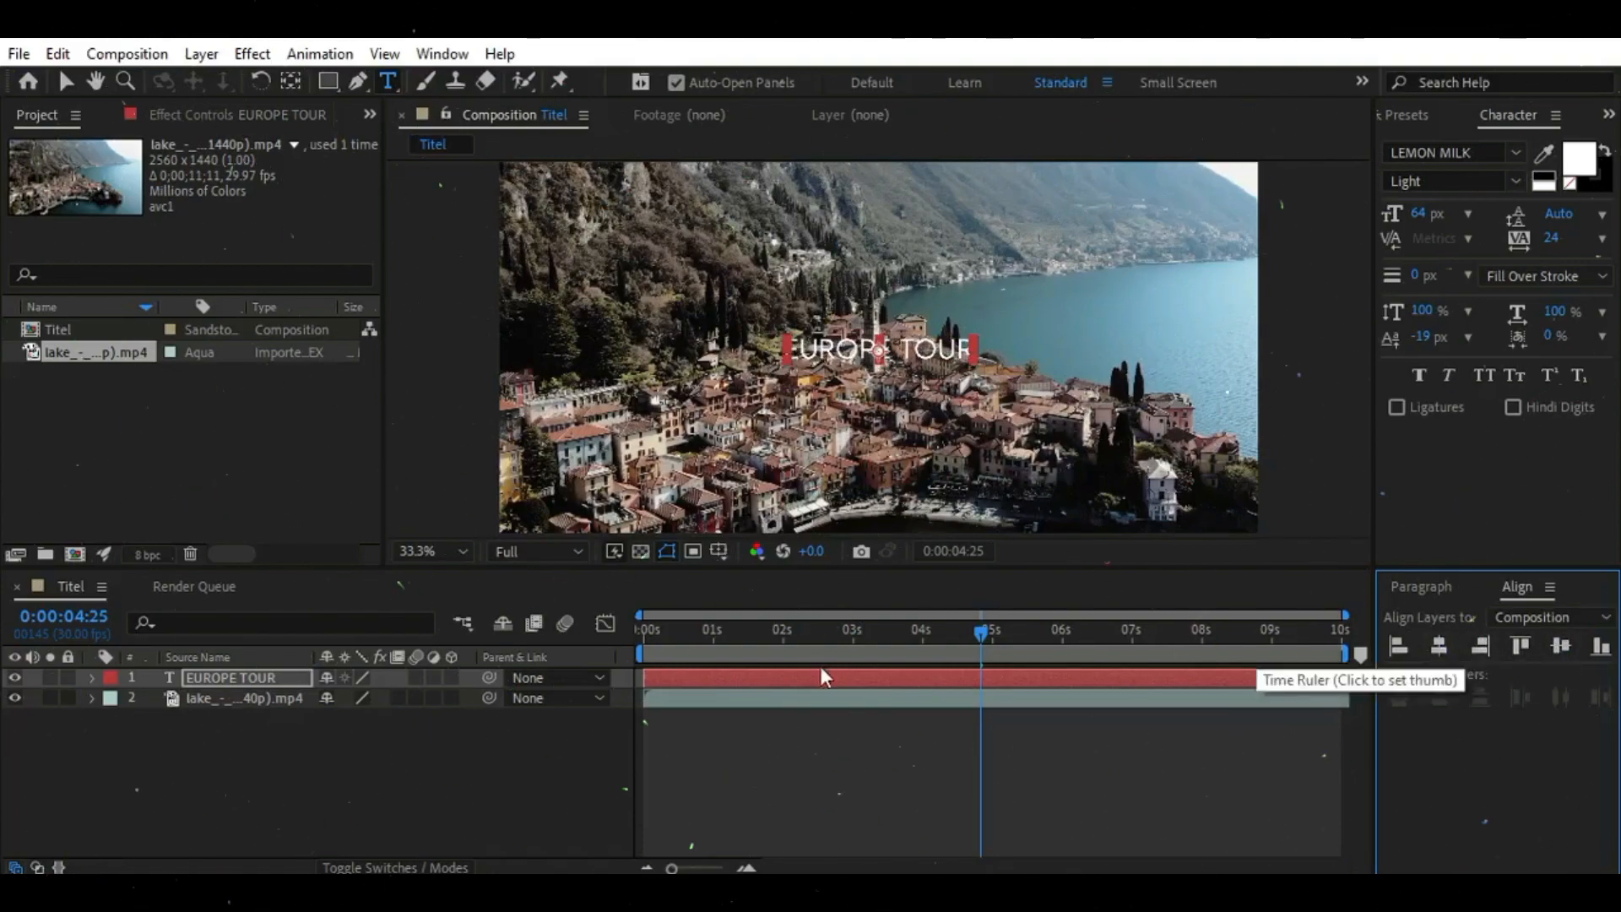
pyautogui.click(334, 765)
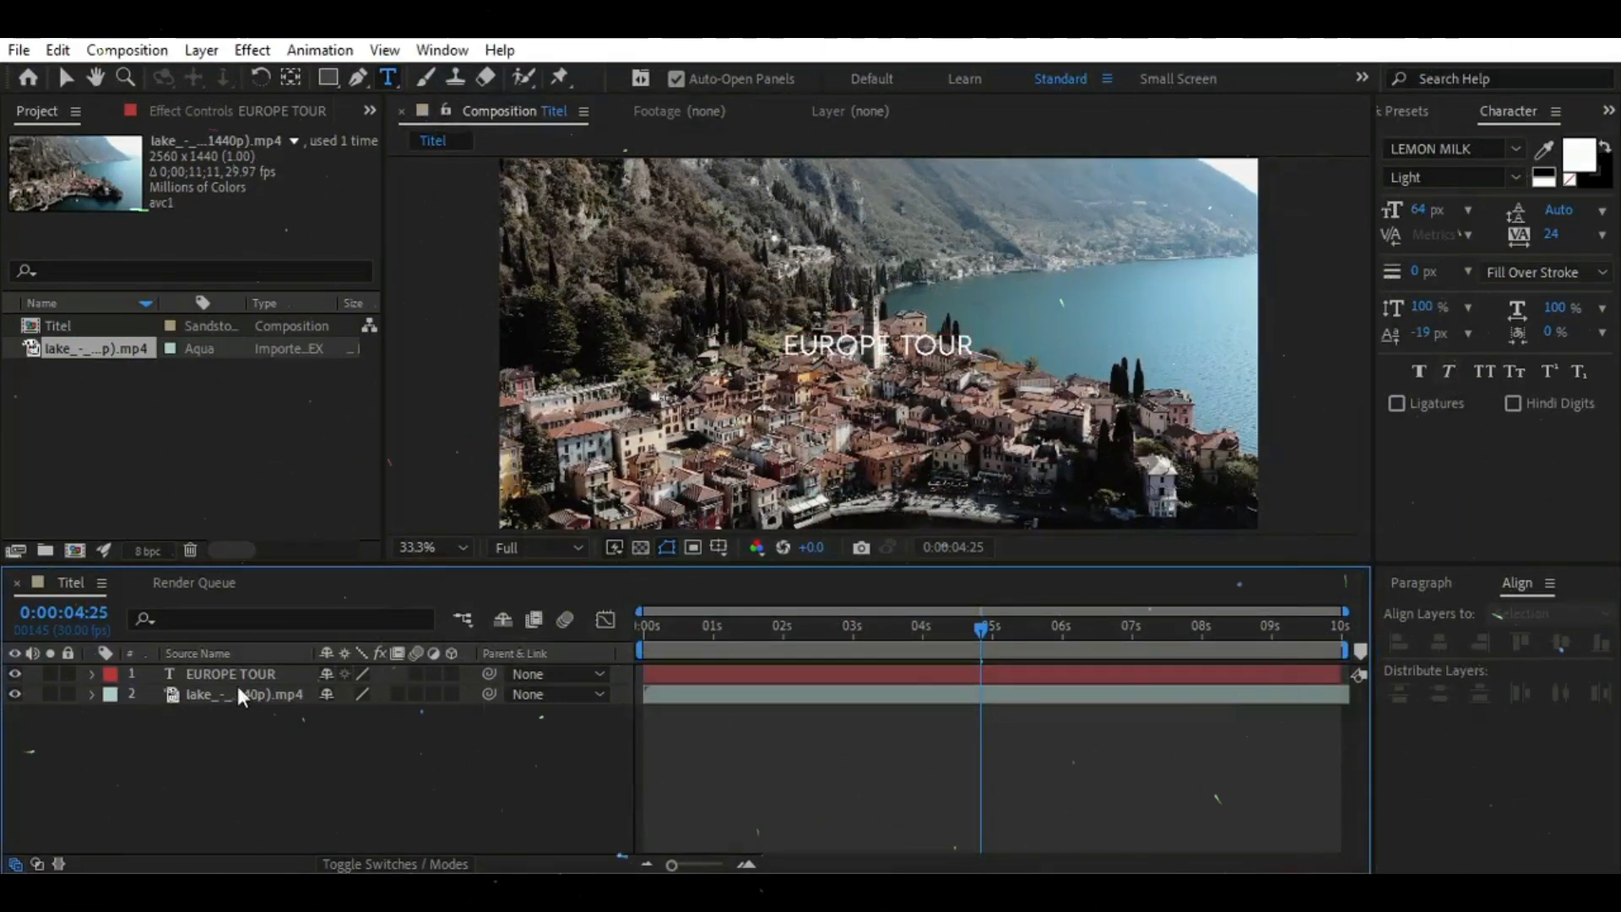
# Set the EUROPE TOUR text's tracking to 374 and its font size to 86 px
pyautogui.click(279, 681)
pyautogui.doubleClick(291, 675)
pyautogui.moveTo(1552, 239); pyautogui.dragTo(1614, 236)
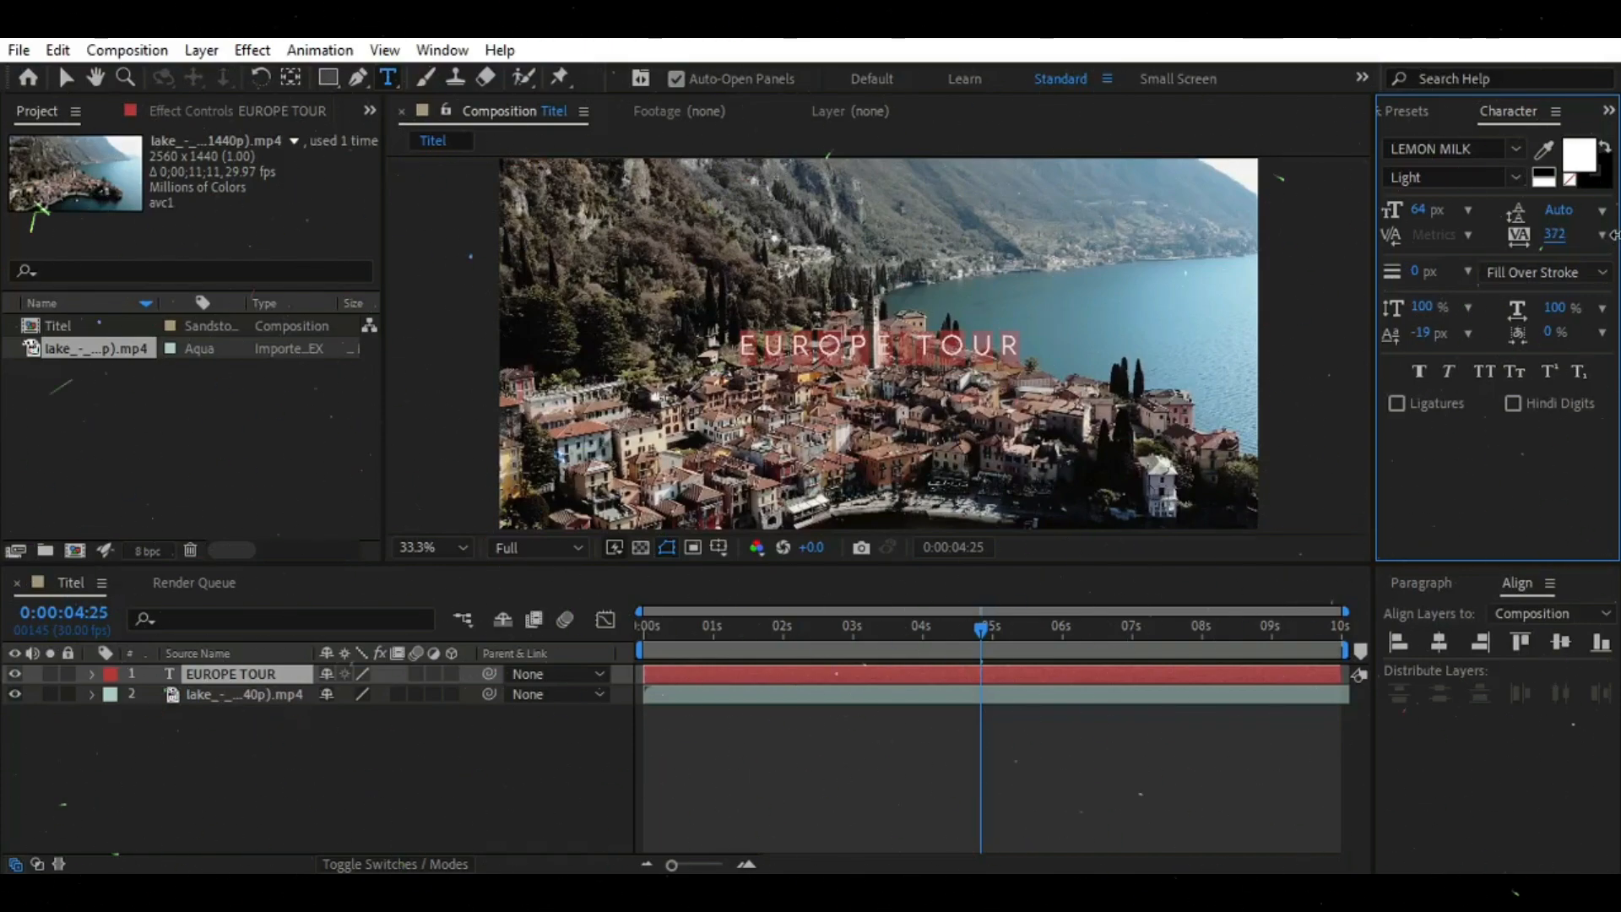
pyautogui.moveTo(1557, 237); pyautogui.dragTo(1567, 241)
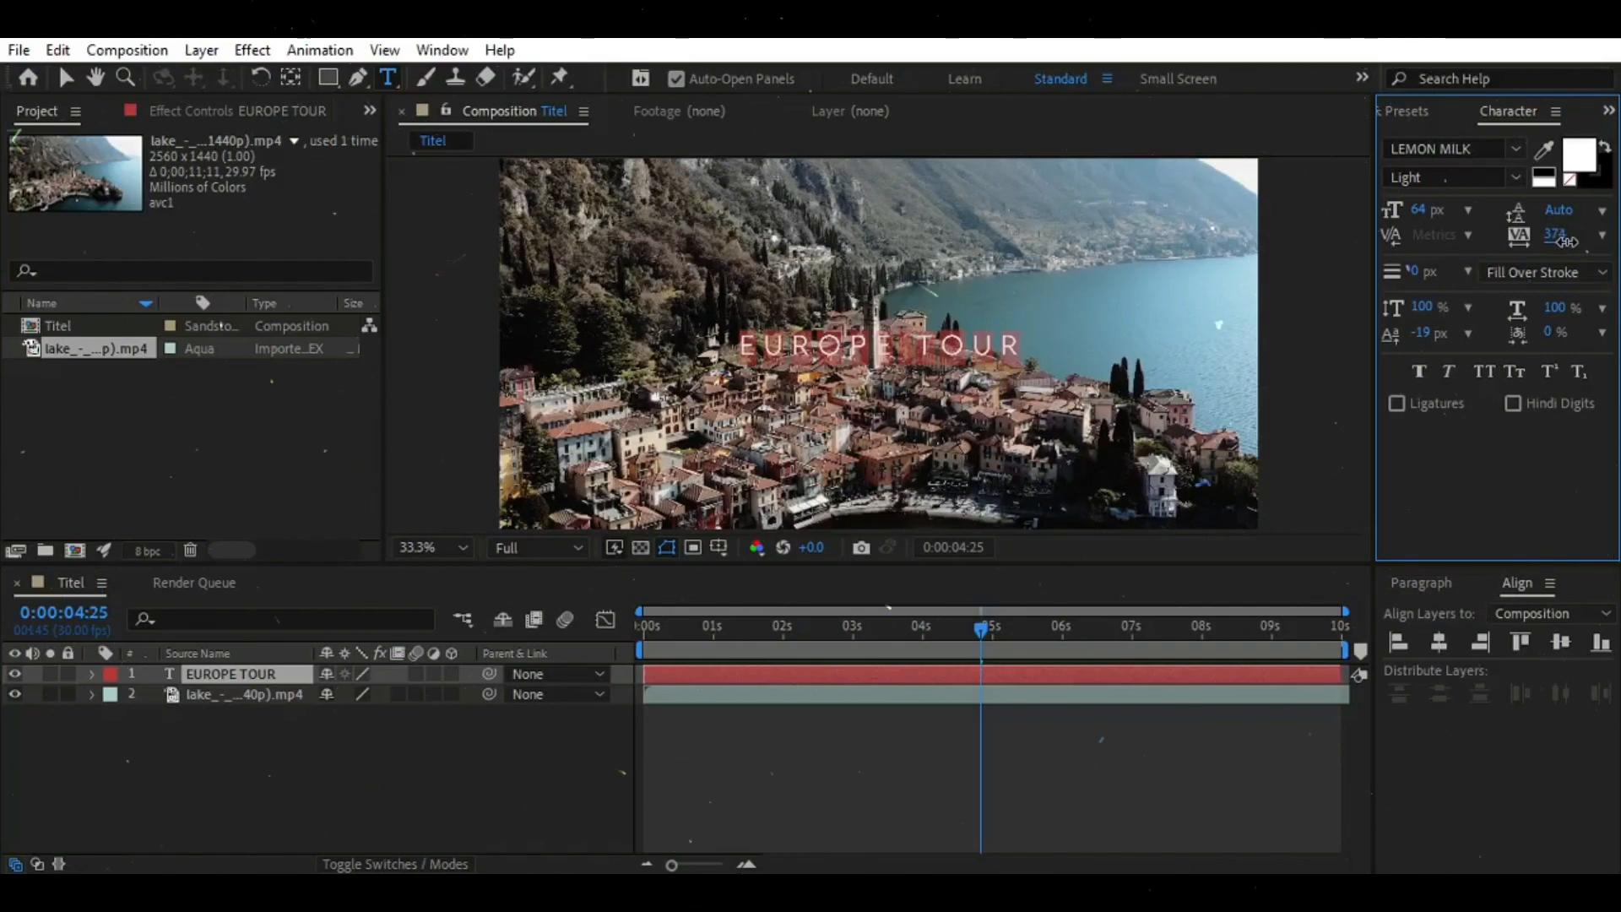
pyautogui.moveTo(1422, 221); pyautogui.dragTo(1453, 218)
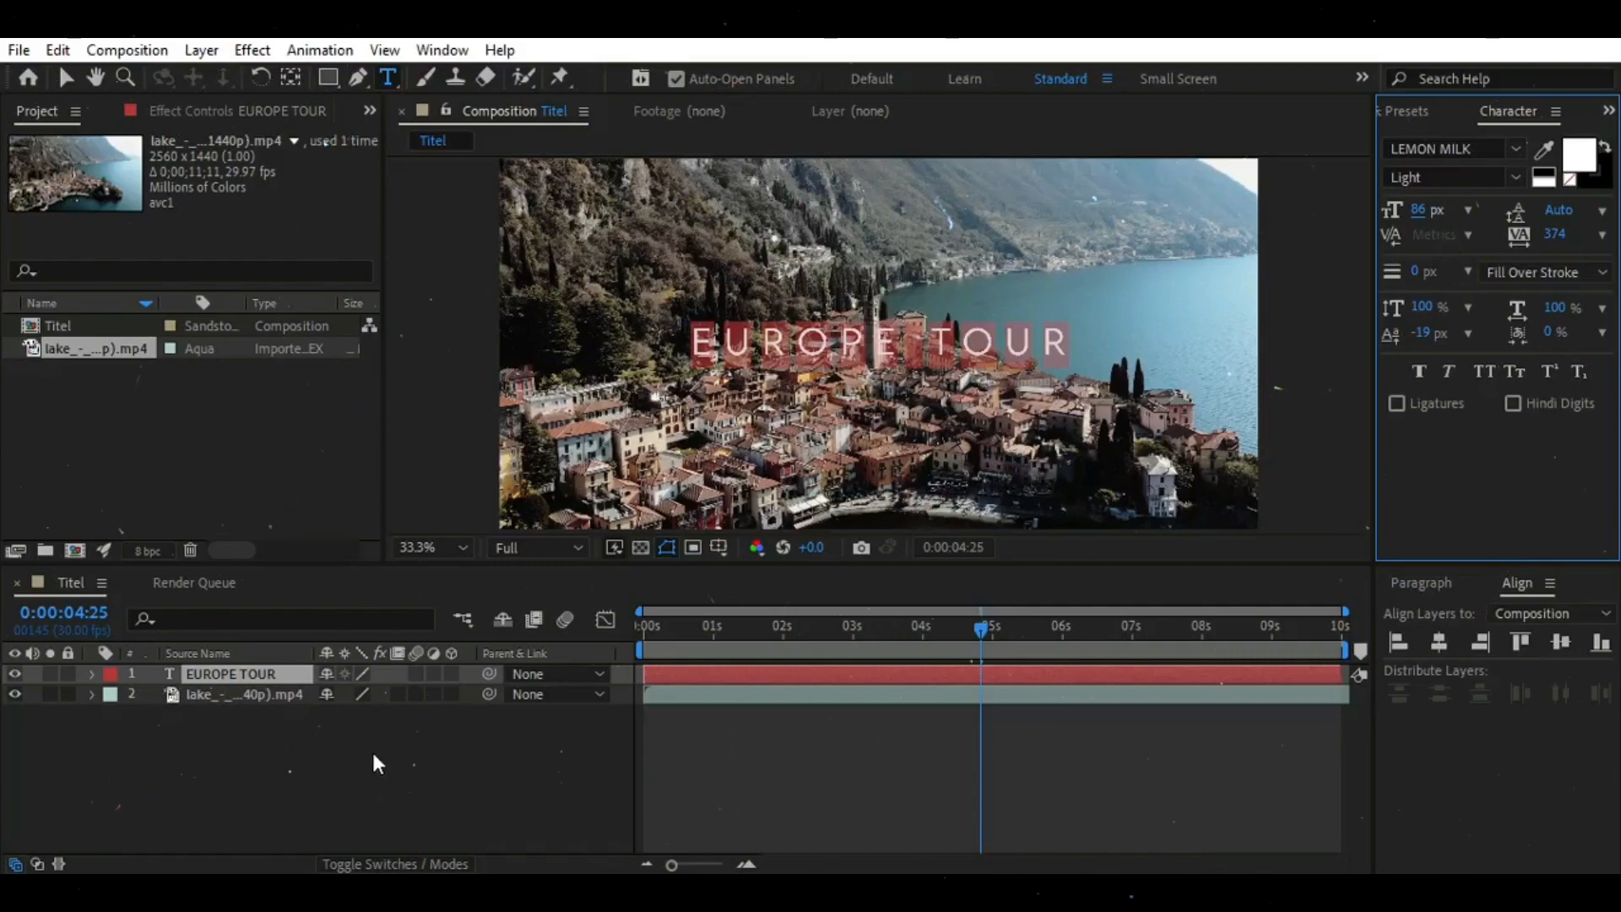
pyautogui.click(507, 742)
# Change the EUROPE TOUR text's font to Verdana in the Regular style
pyautogui.doubleClick(243, 675)
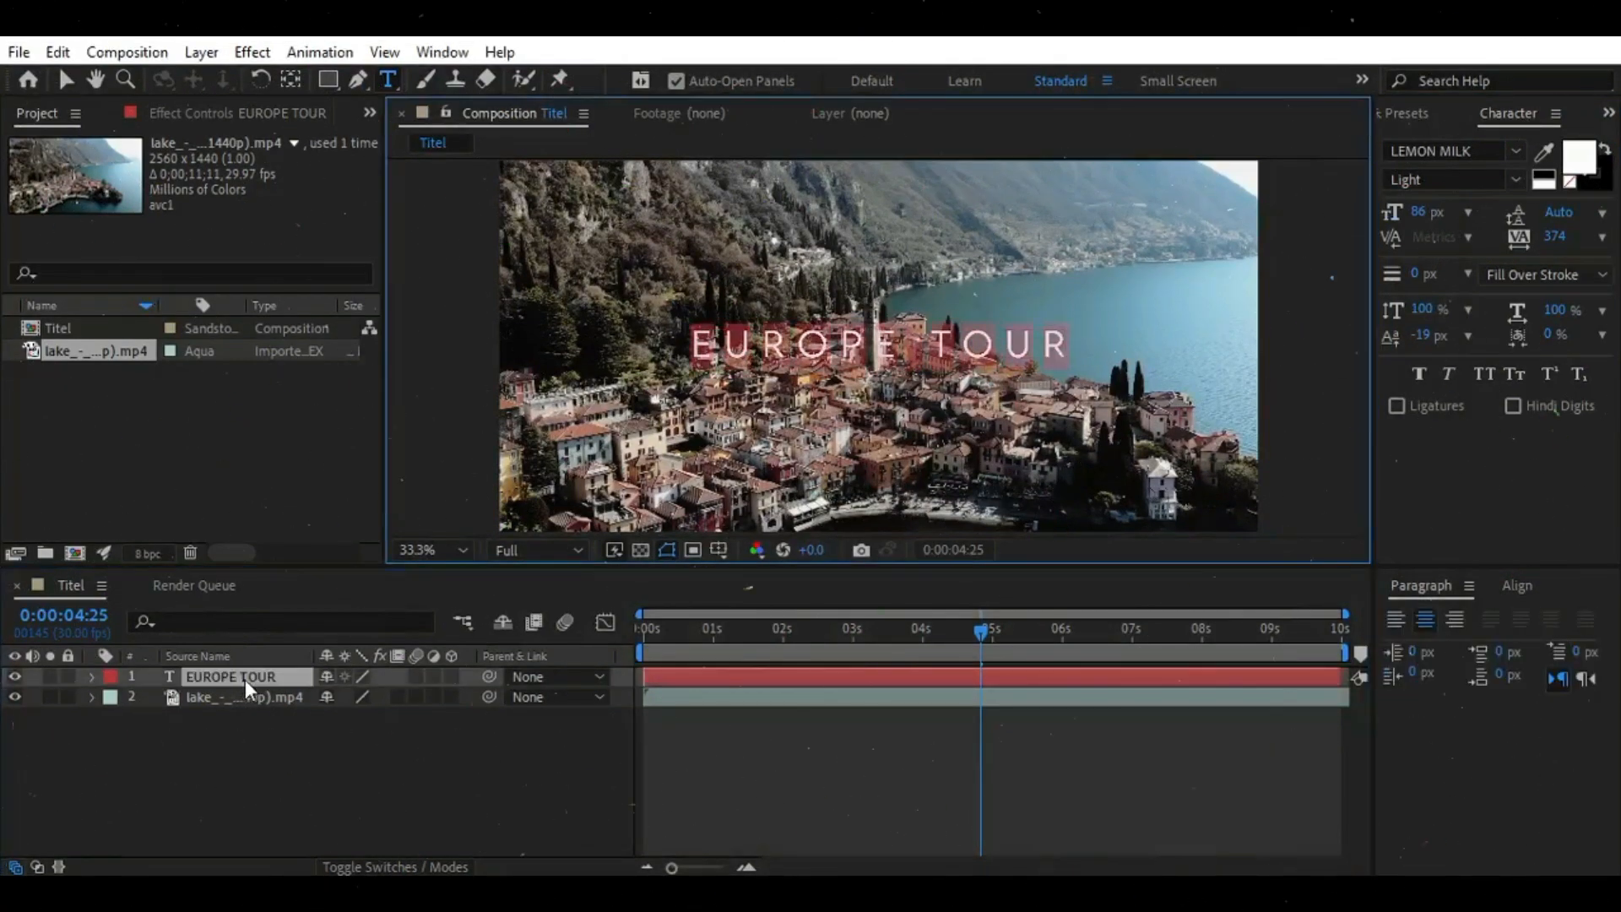
pyautogui.click(1517, 150)
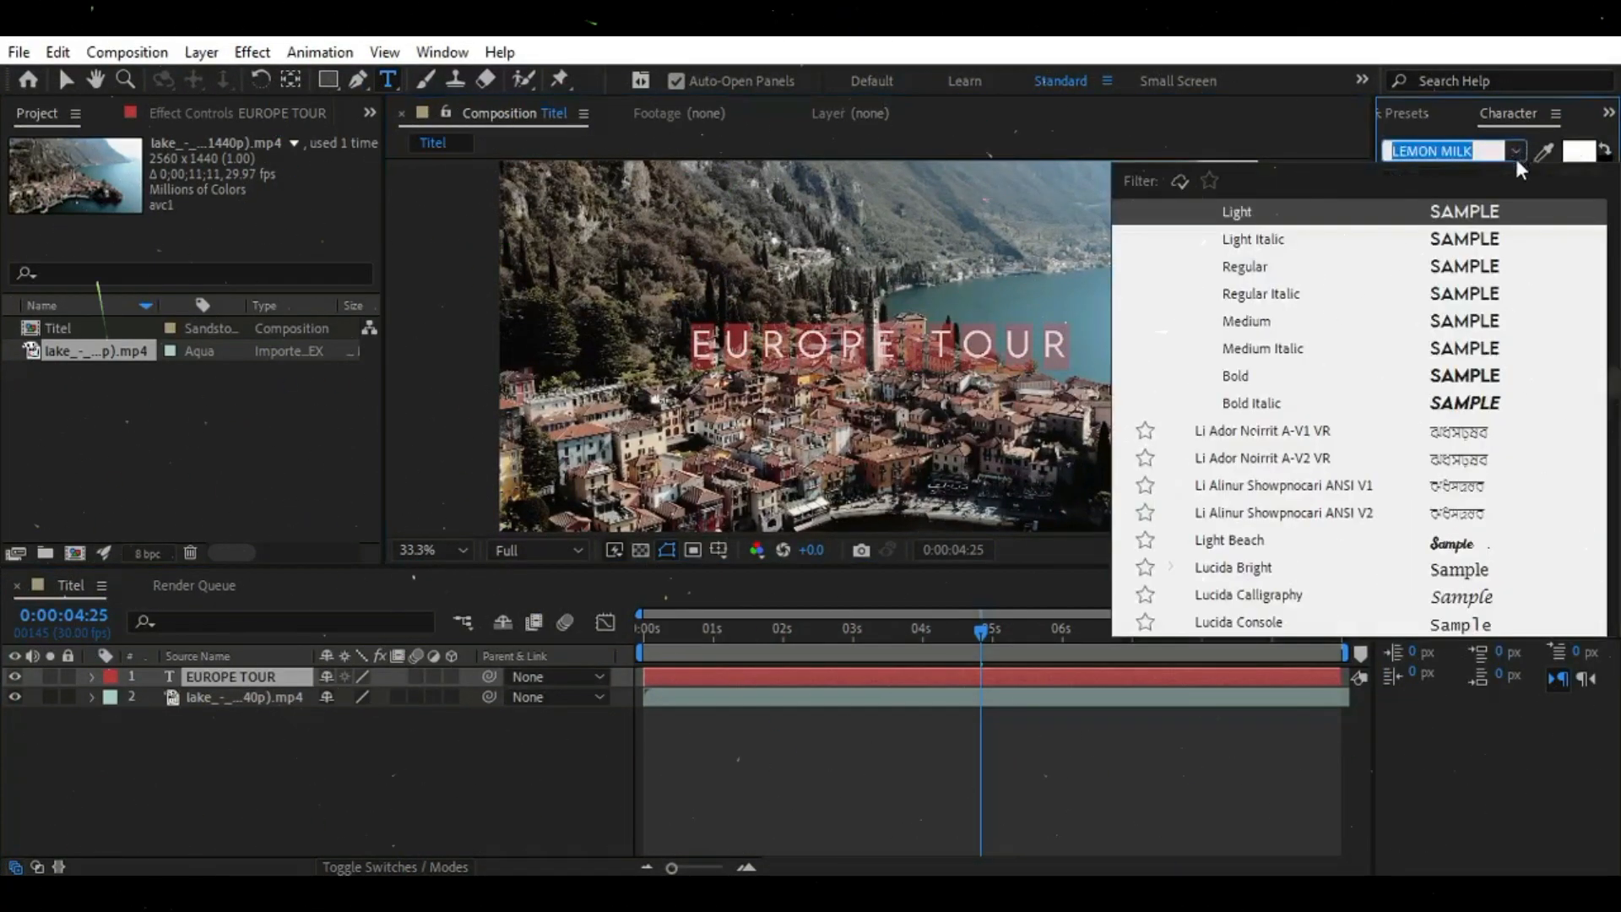
pyautogui.scroll(-2, 1374, 284)
pyautogui.scroll(11, 1374, 285)
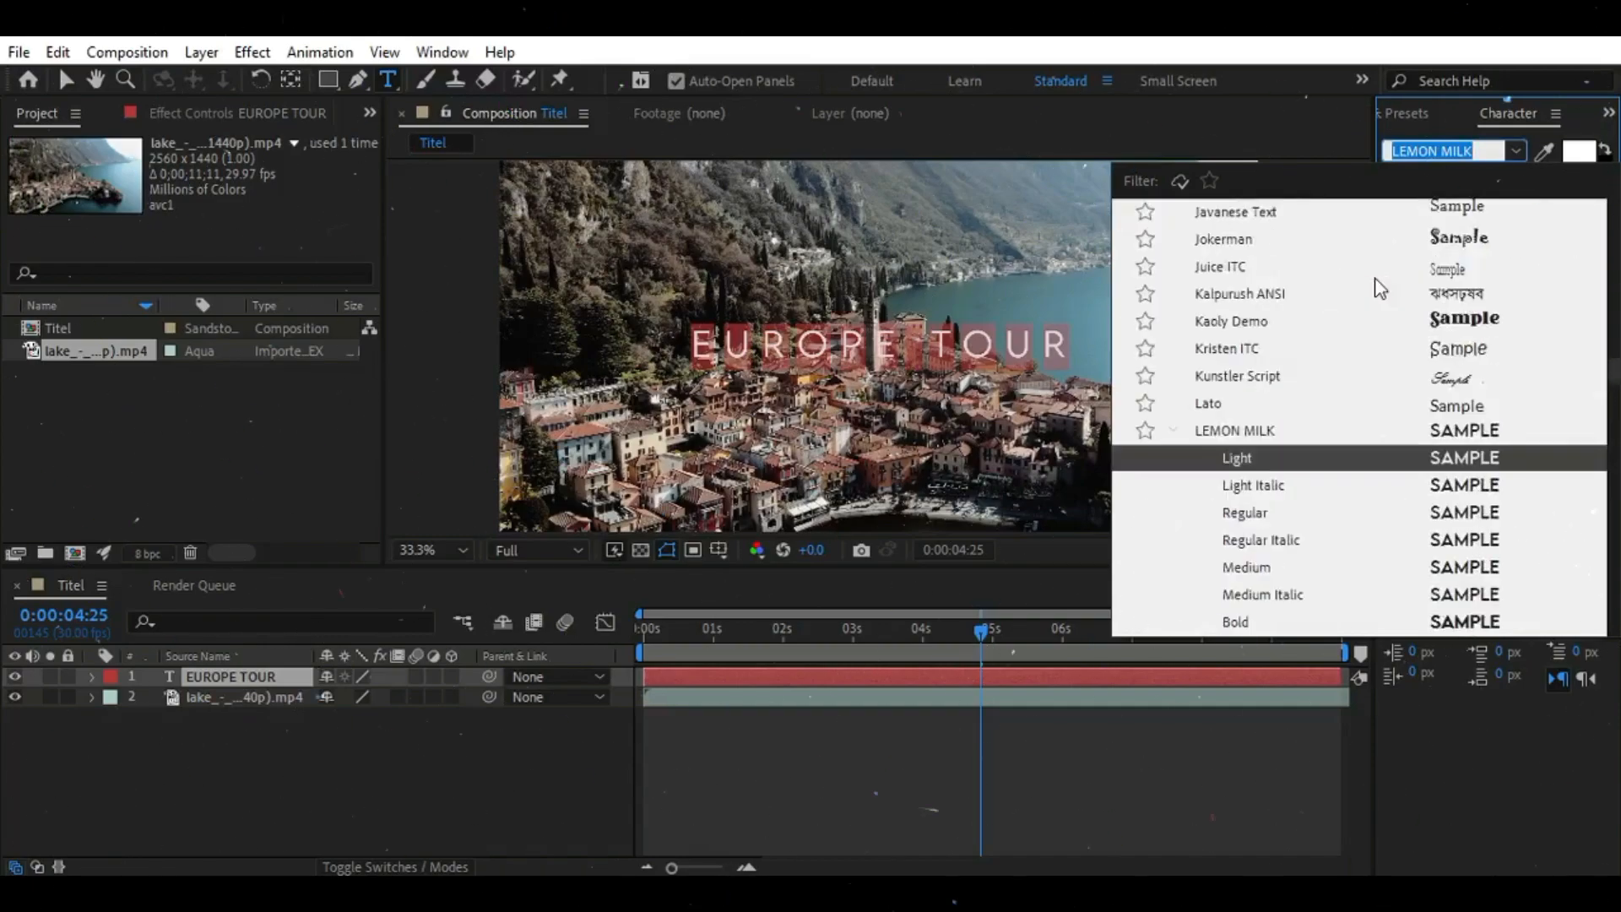
pyautogui.scroll(15, 1374, 288)
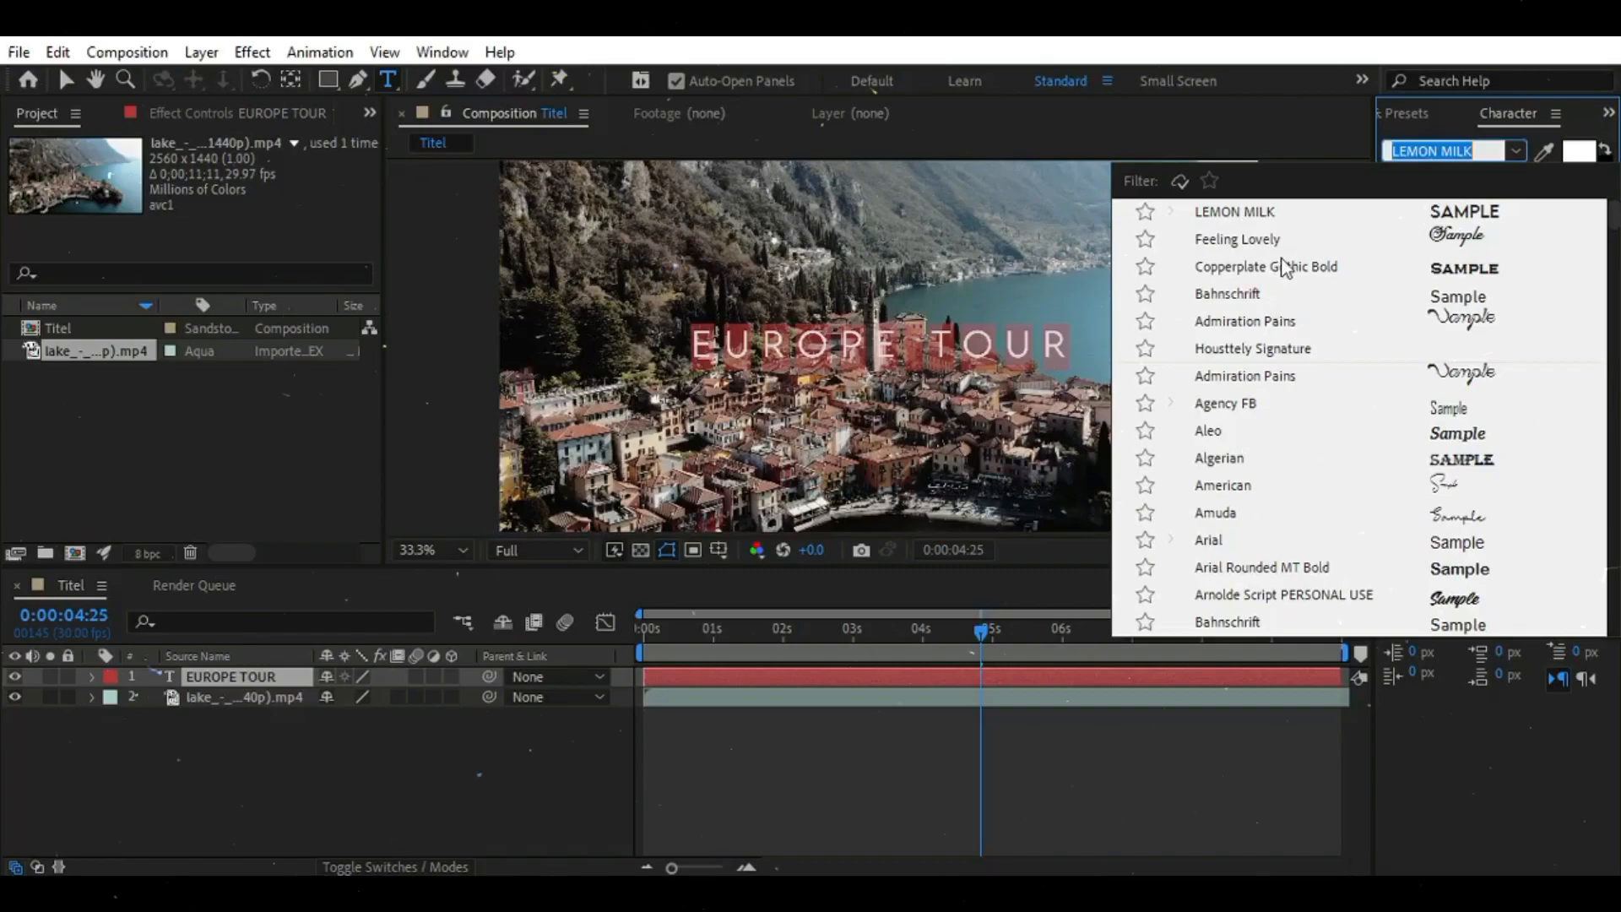
pyautogui.scroll(-2, 1324, 427)
pyautogui.scroll(-4, 1280, 393)
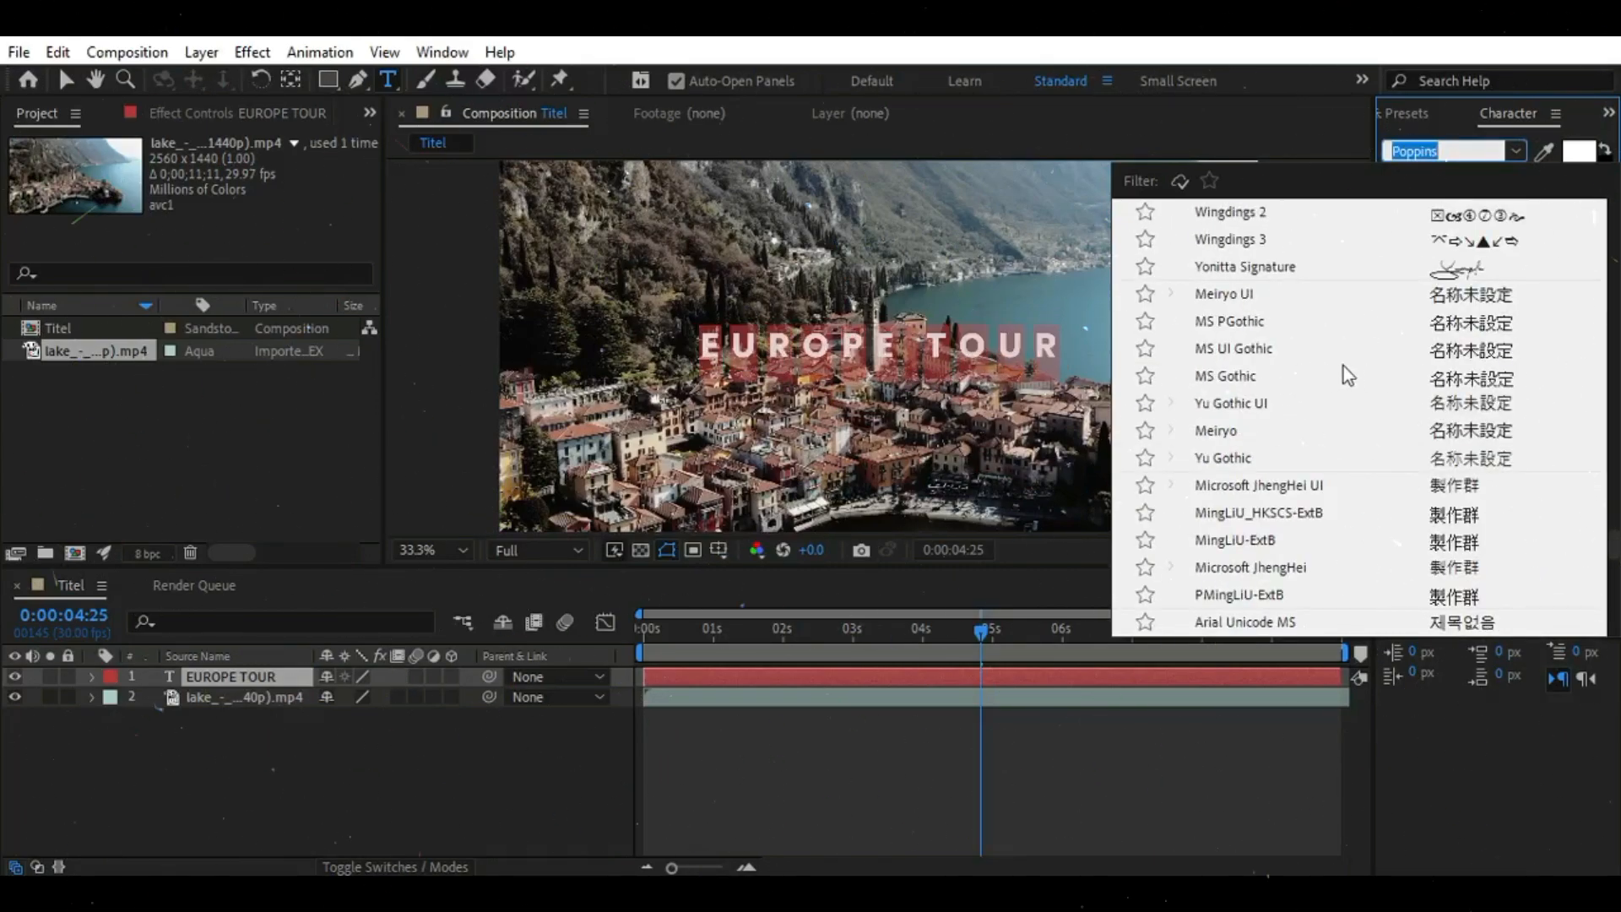
pyautogui.scroll(6, 1348, 375)
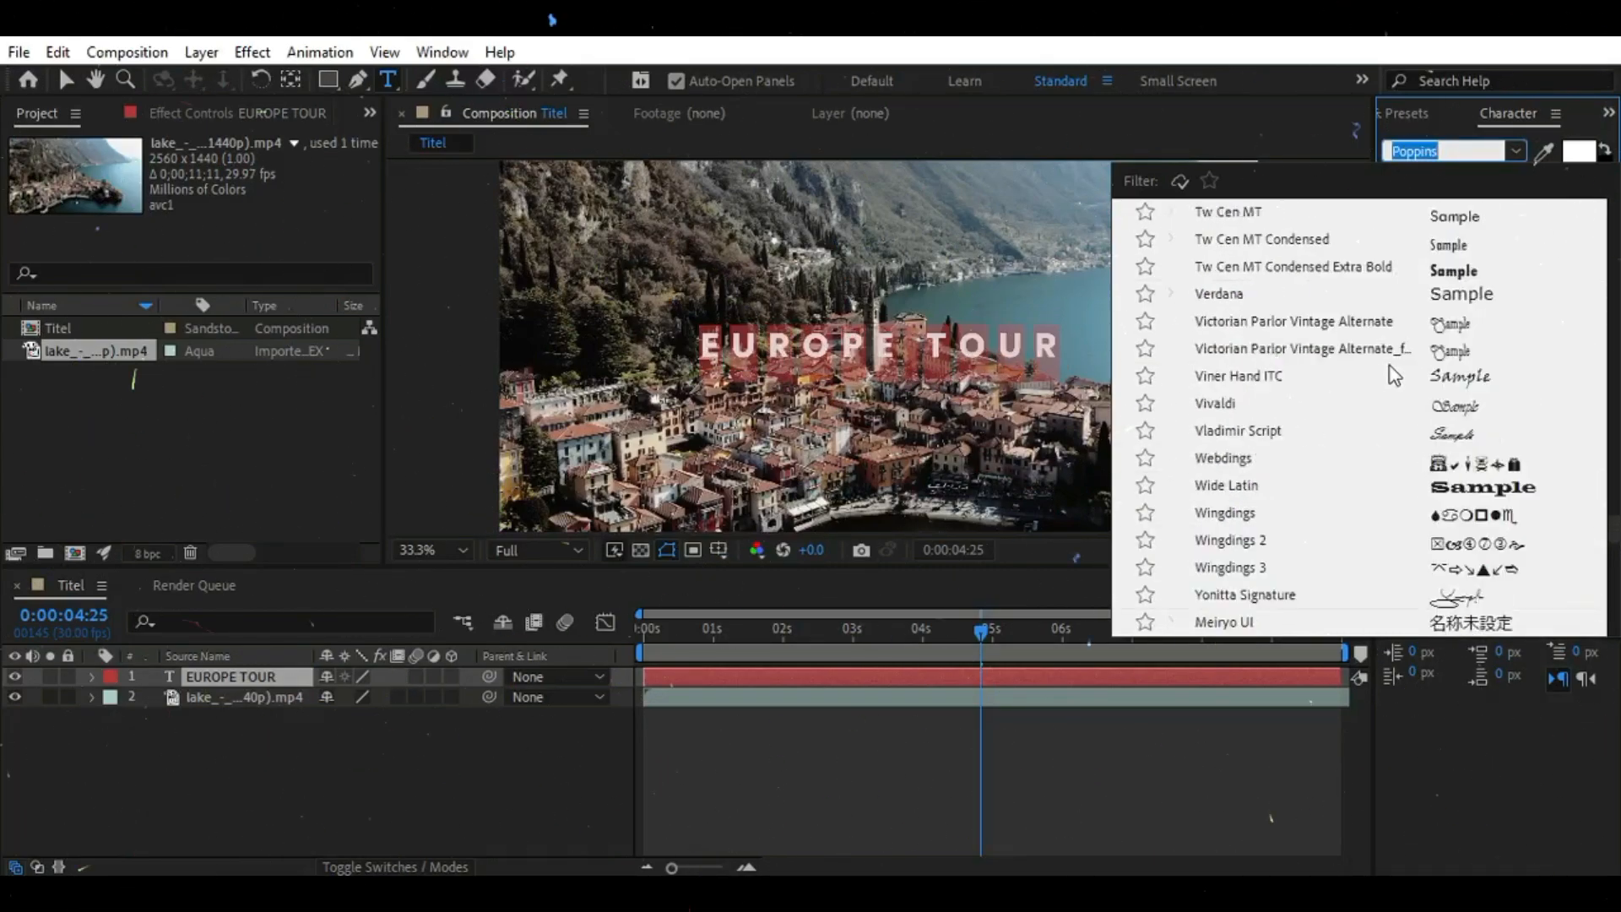
pyautogui.click(1460, 463)
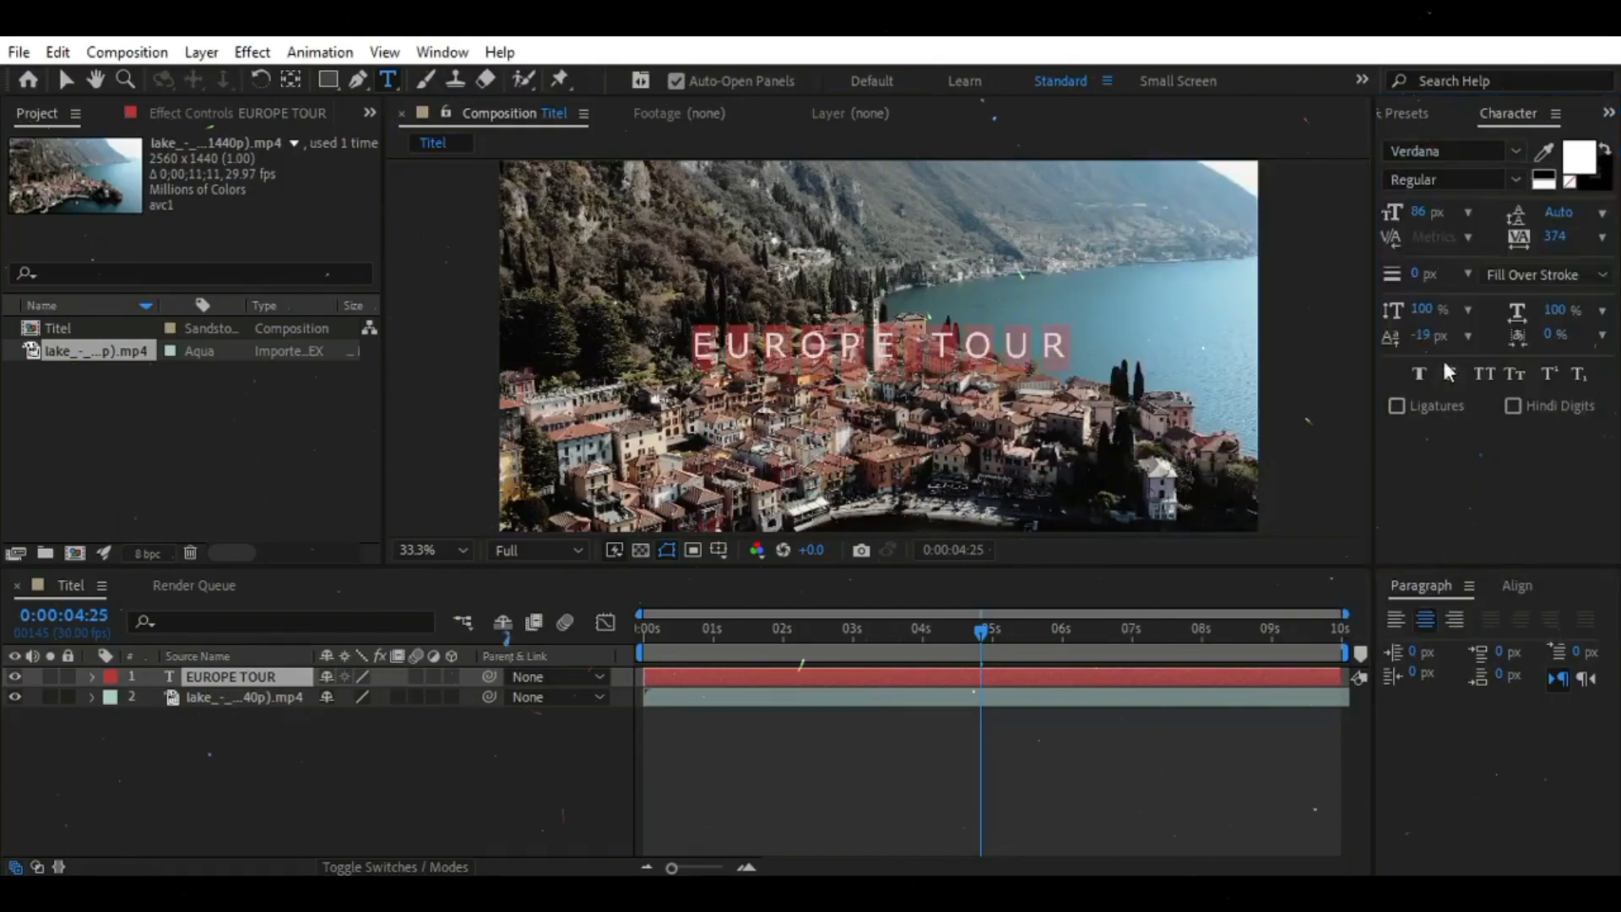
pyautogui.click(1508, 180)
pyautogui.click(1445, 208)
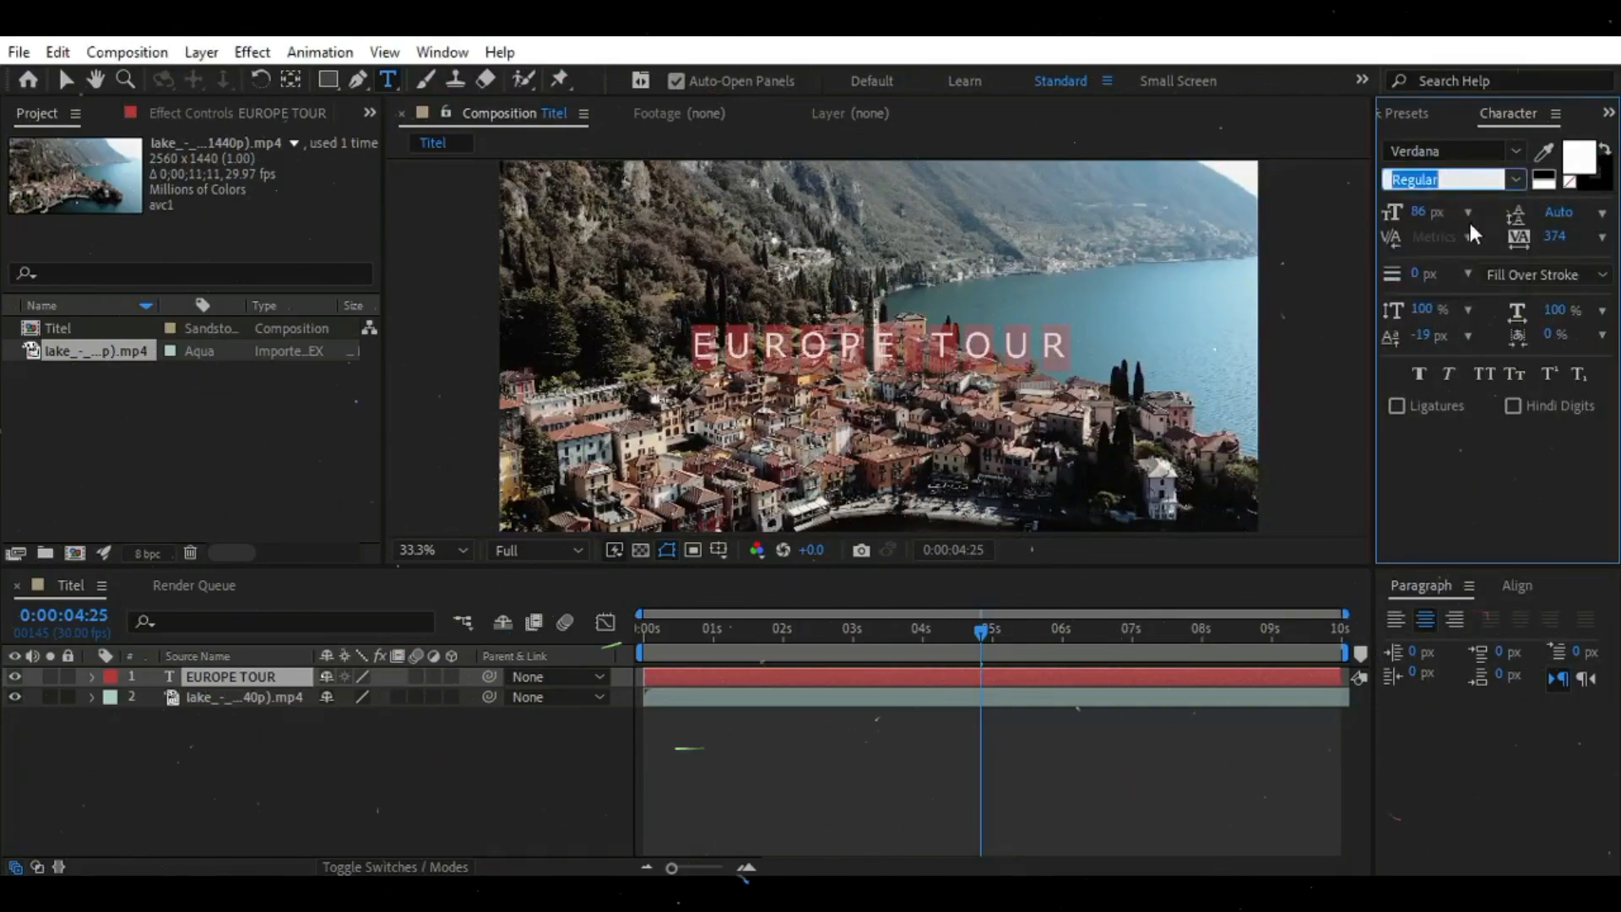
pyautogui.click(514, 760)
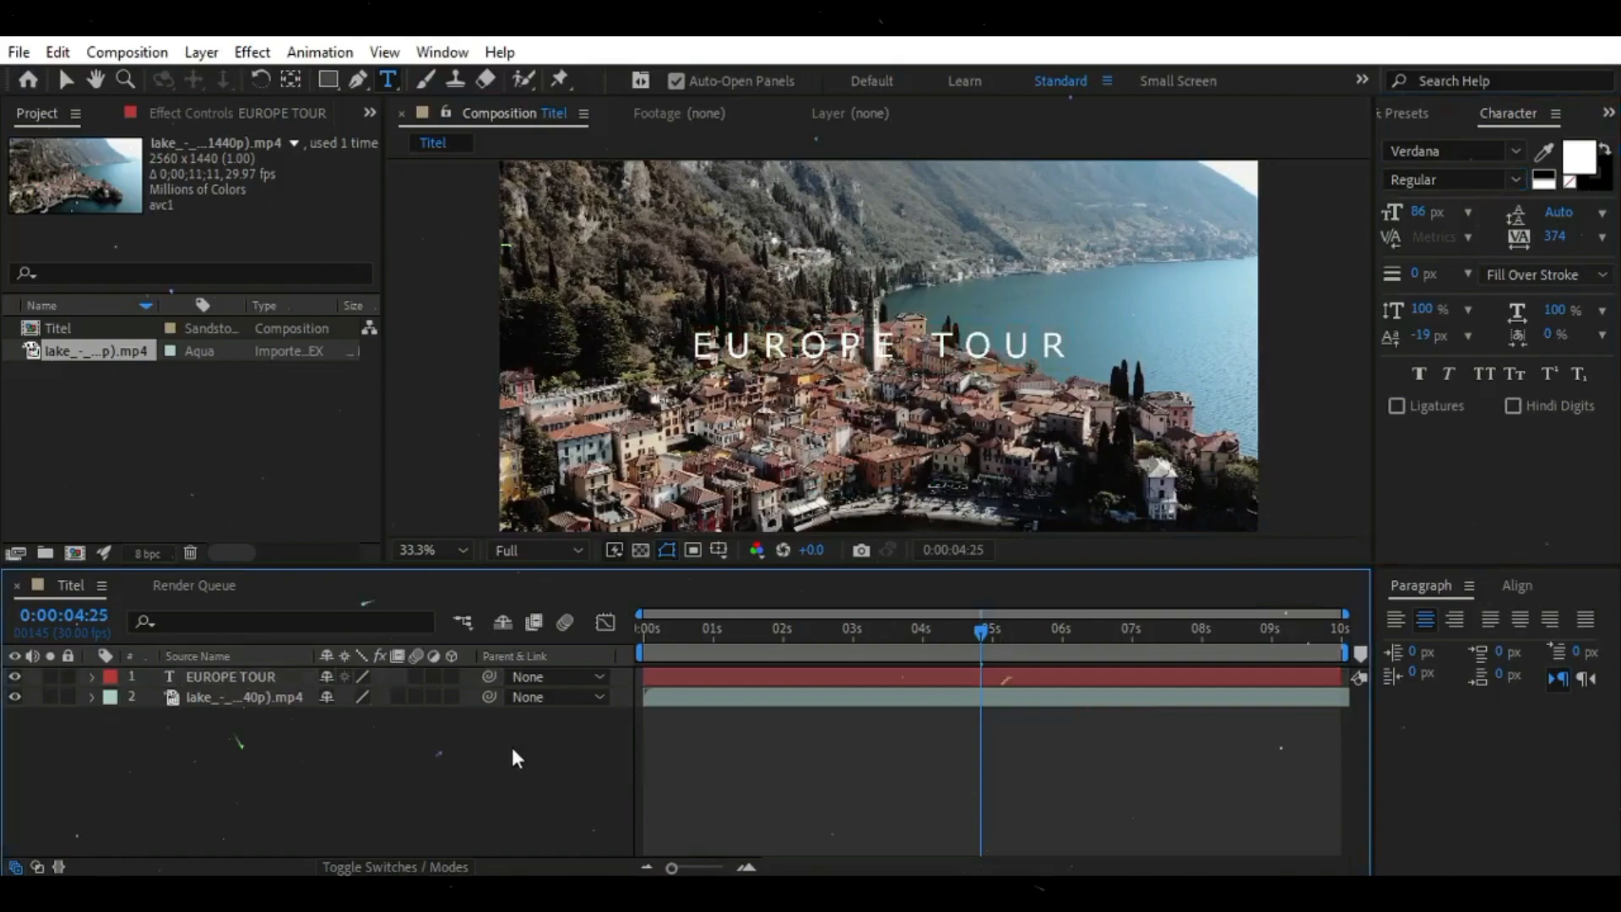
# Find the Evaporate text animation preset and apply it to the EUROPE TOUR layer at 0:00:04:25
pyautogui.press('v')
pyautogui.click(1401, 117)
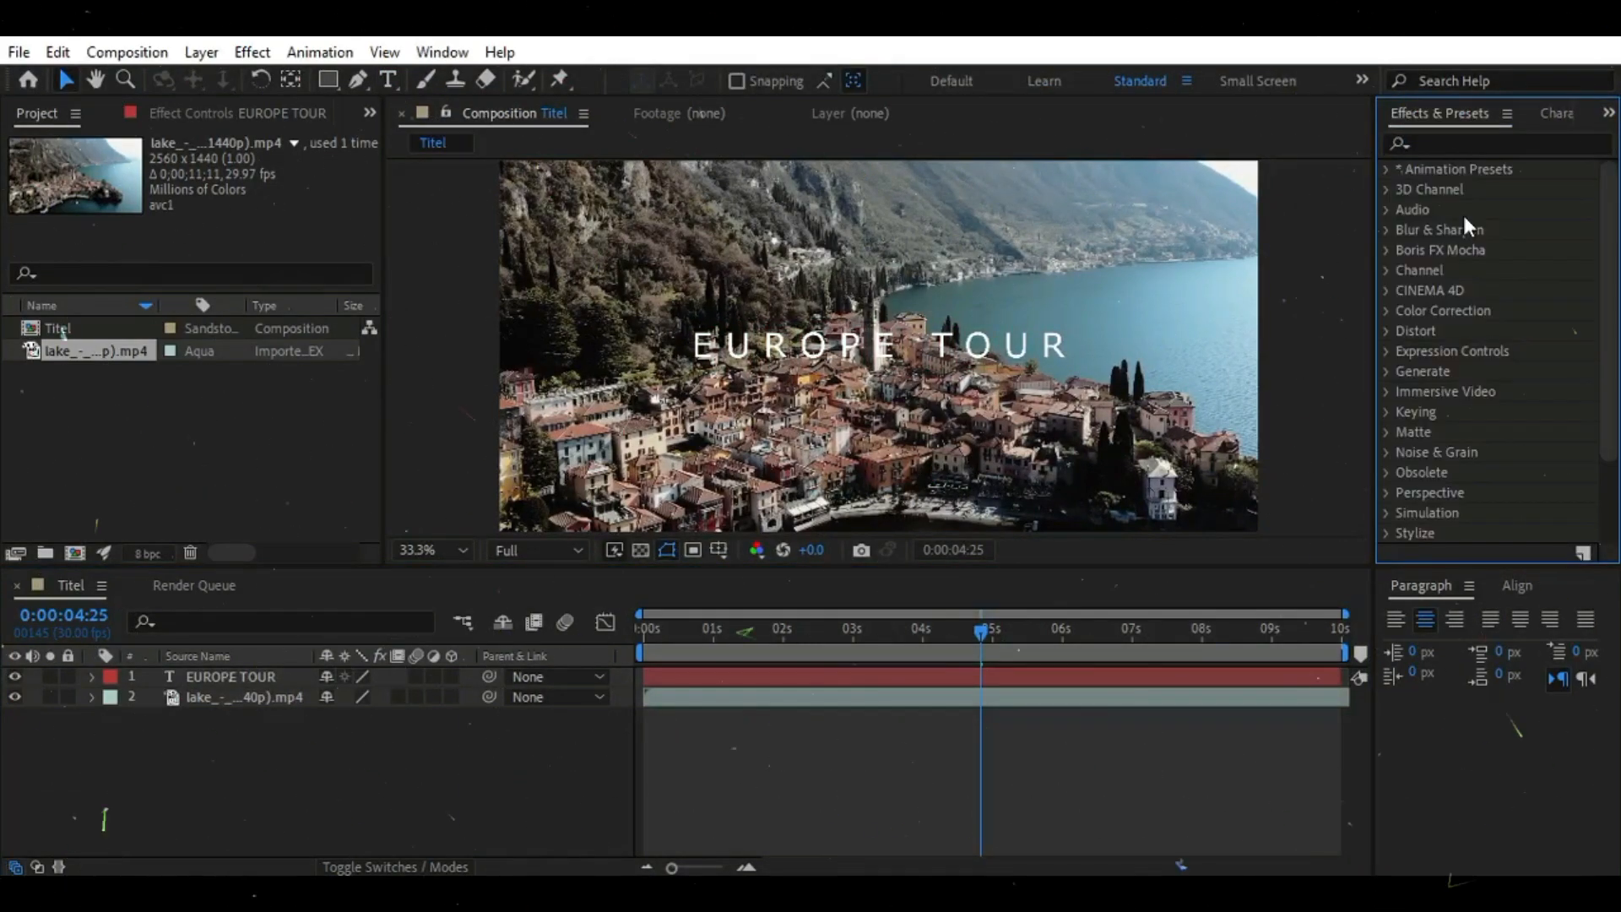
pyautogui.click(241, 676)
pyautogui.click(1458, 143)
pyautogui.write('eva')
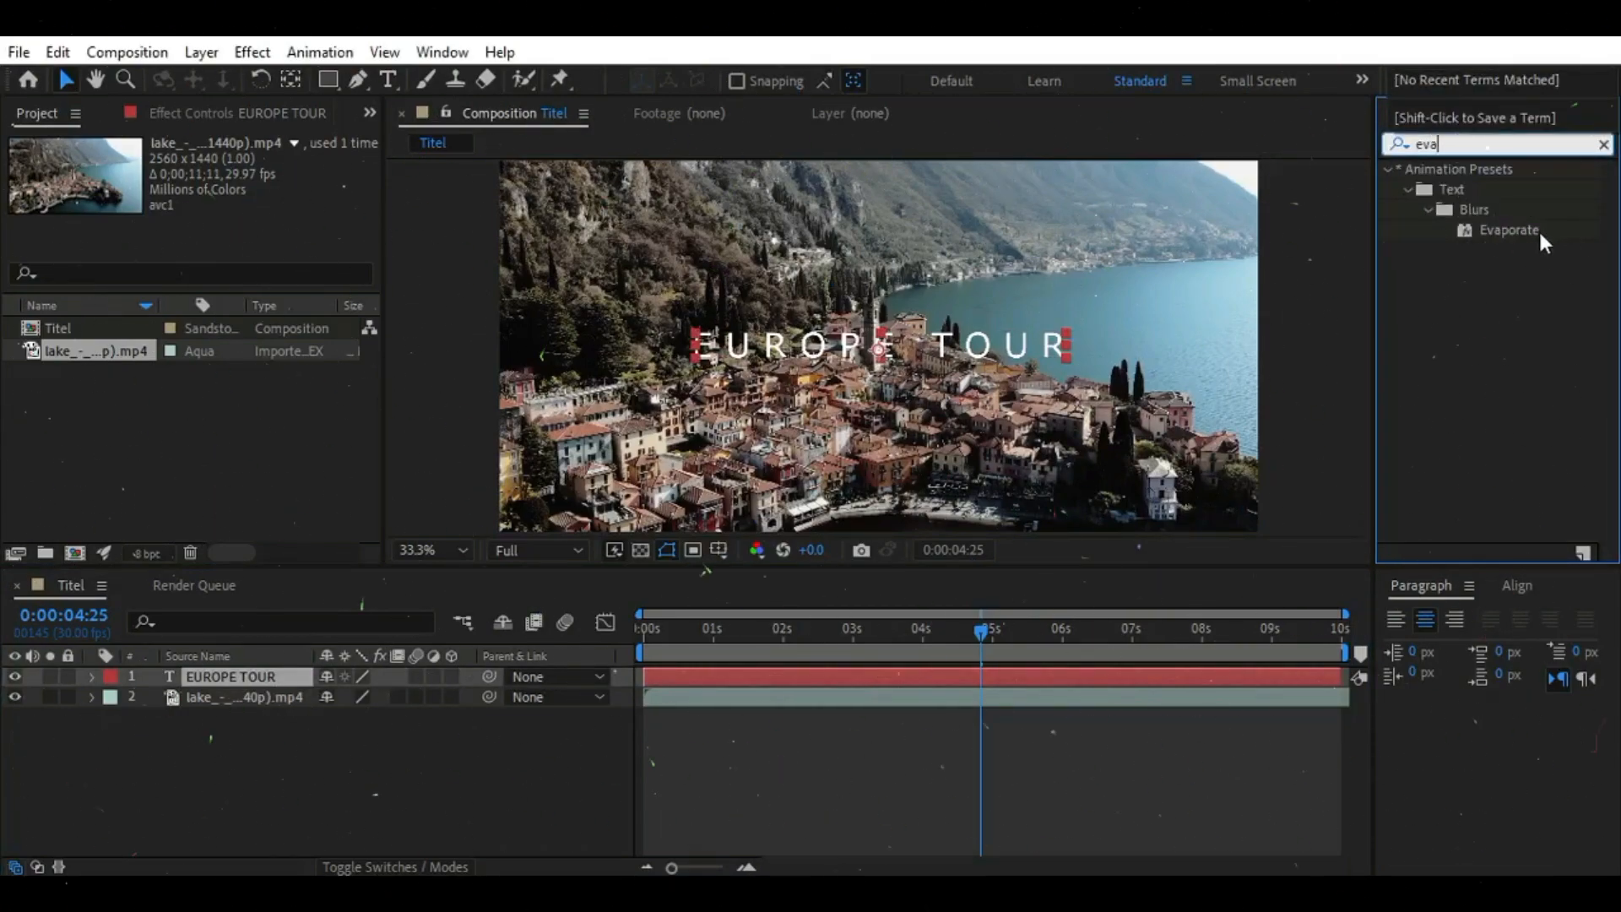
pyautogui.moveTo(1538, 230); pyautogui.dragTo(271, 676)
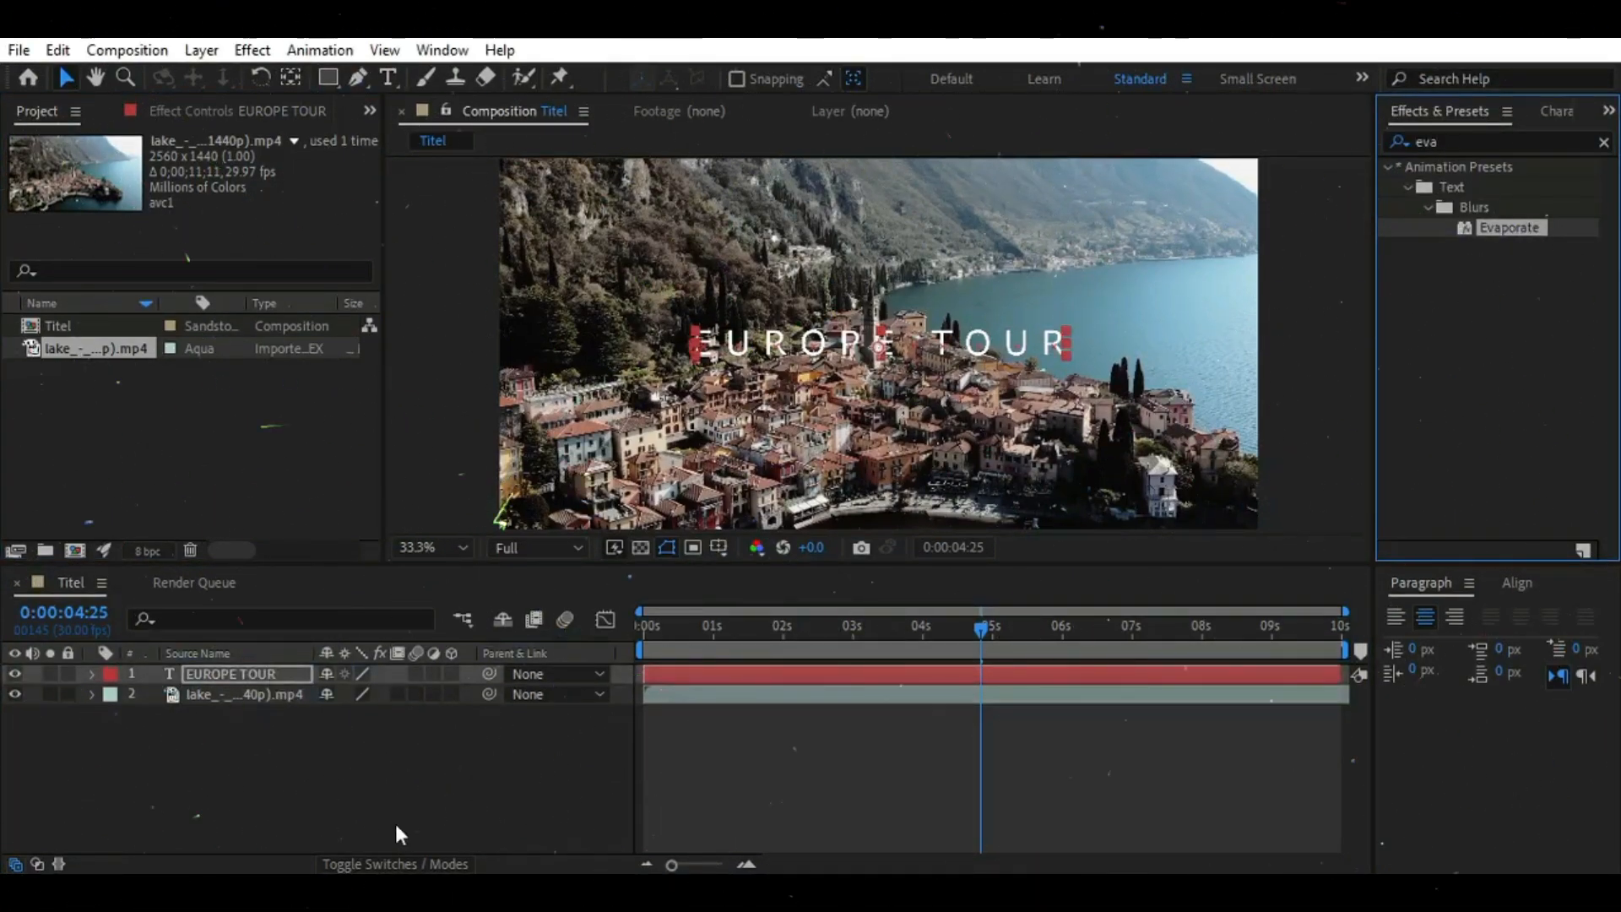
# Reverse the Evaporate animation by moving its first Offset keyframe to 0:00:04:00 and its last one to the composition's start
pyautogui.click(240, 676)
pyautogui.press('u')
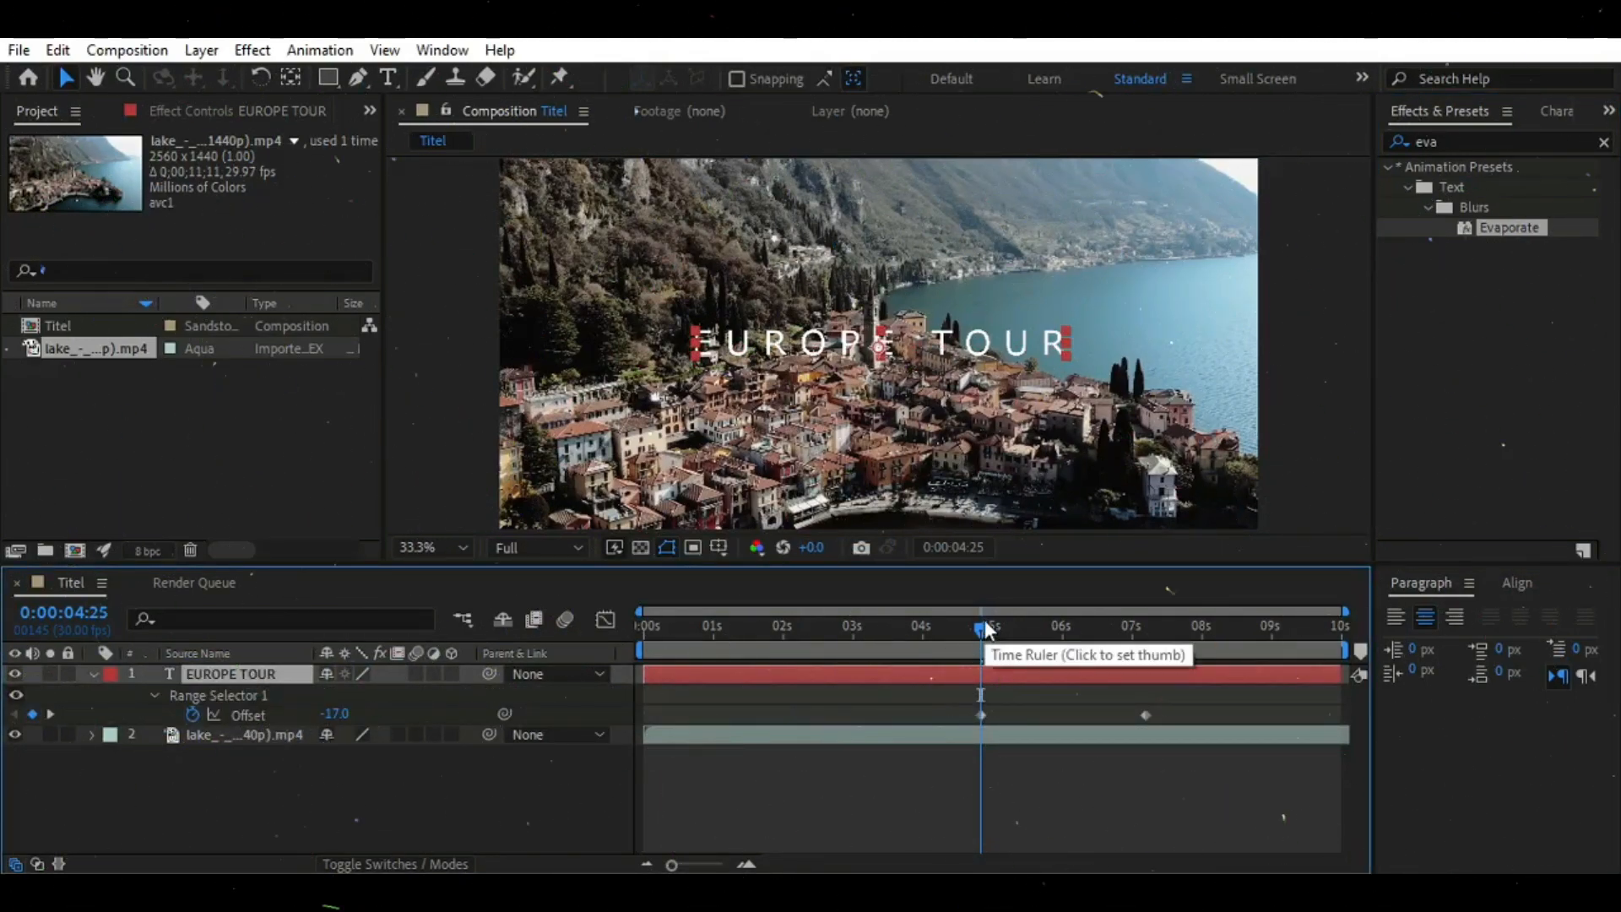
pyautogui.moveTo(985, 629); pyautogui.dragTo(922, 660)
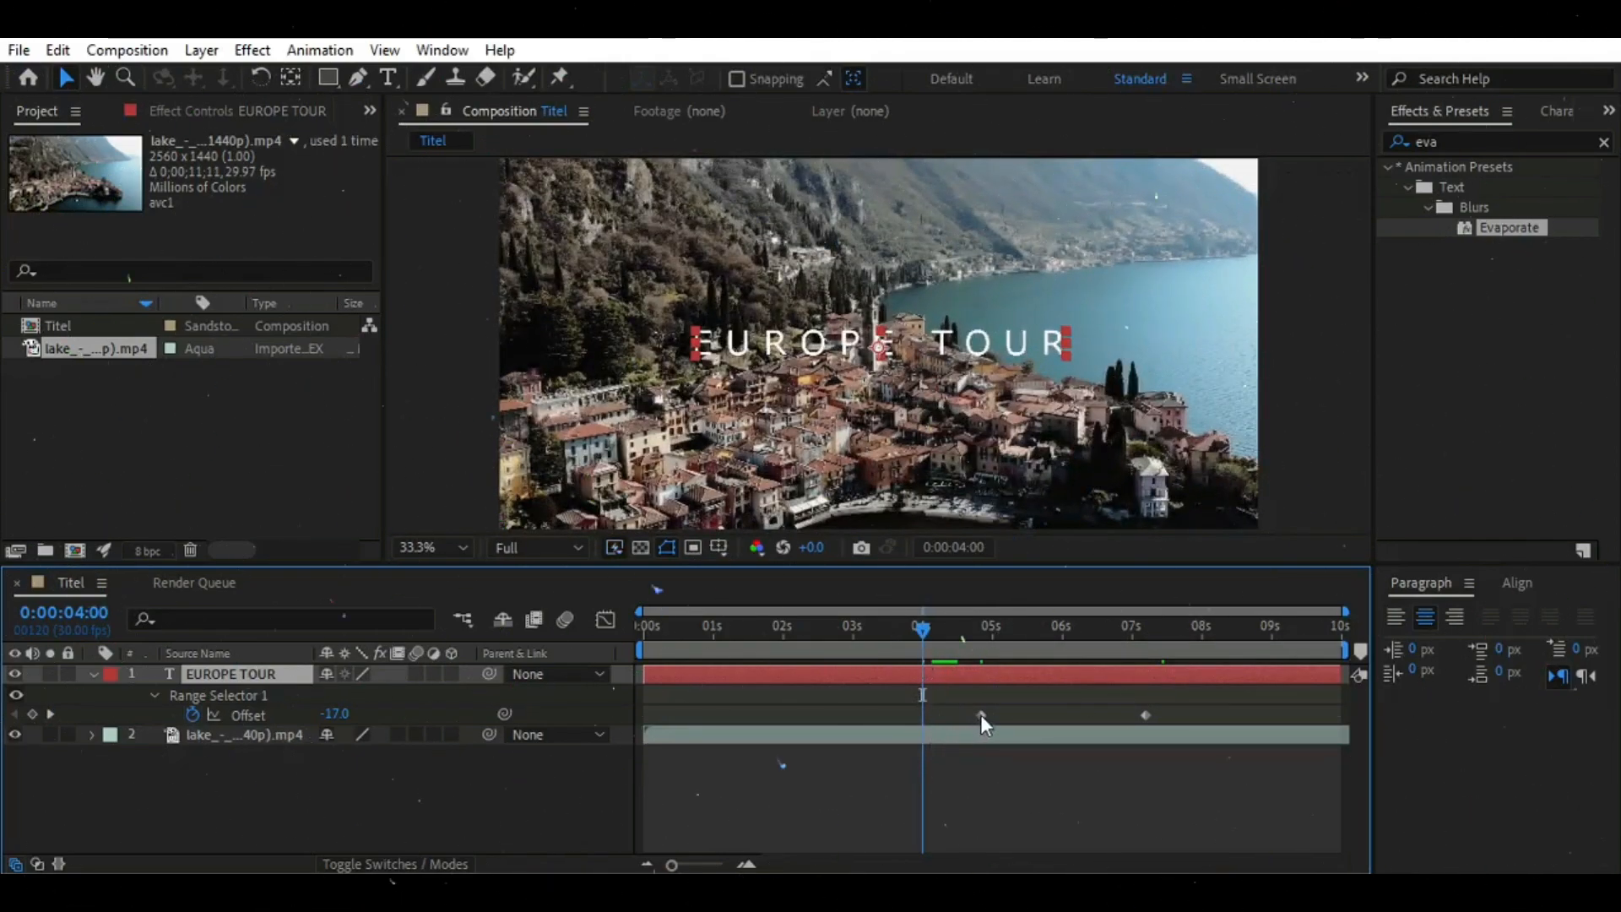
pyautogui.moveTo(980, 714); pyautogui.dragTo(922, 716)
pyautogui.moveTo(1144, 715); pyautogui.dragTo(984, 725)
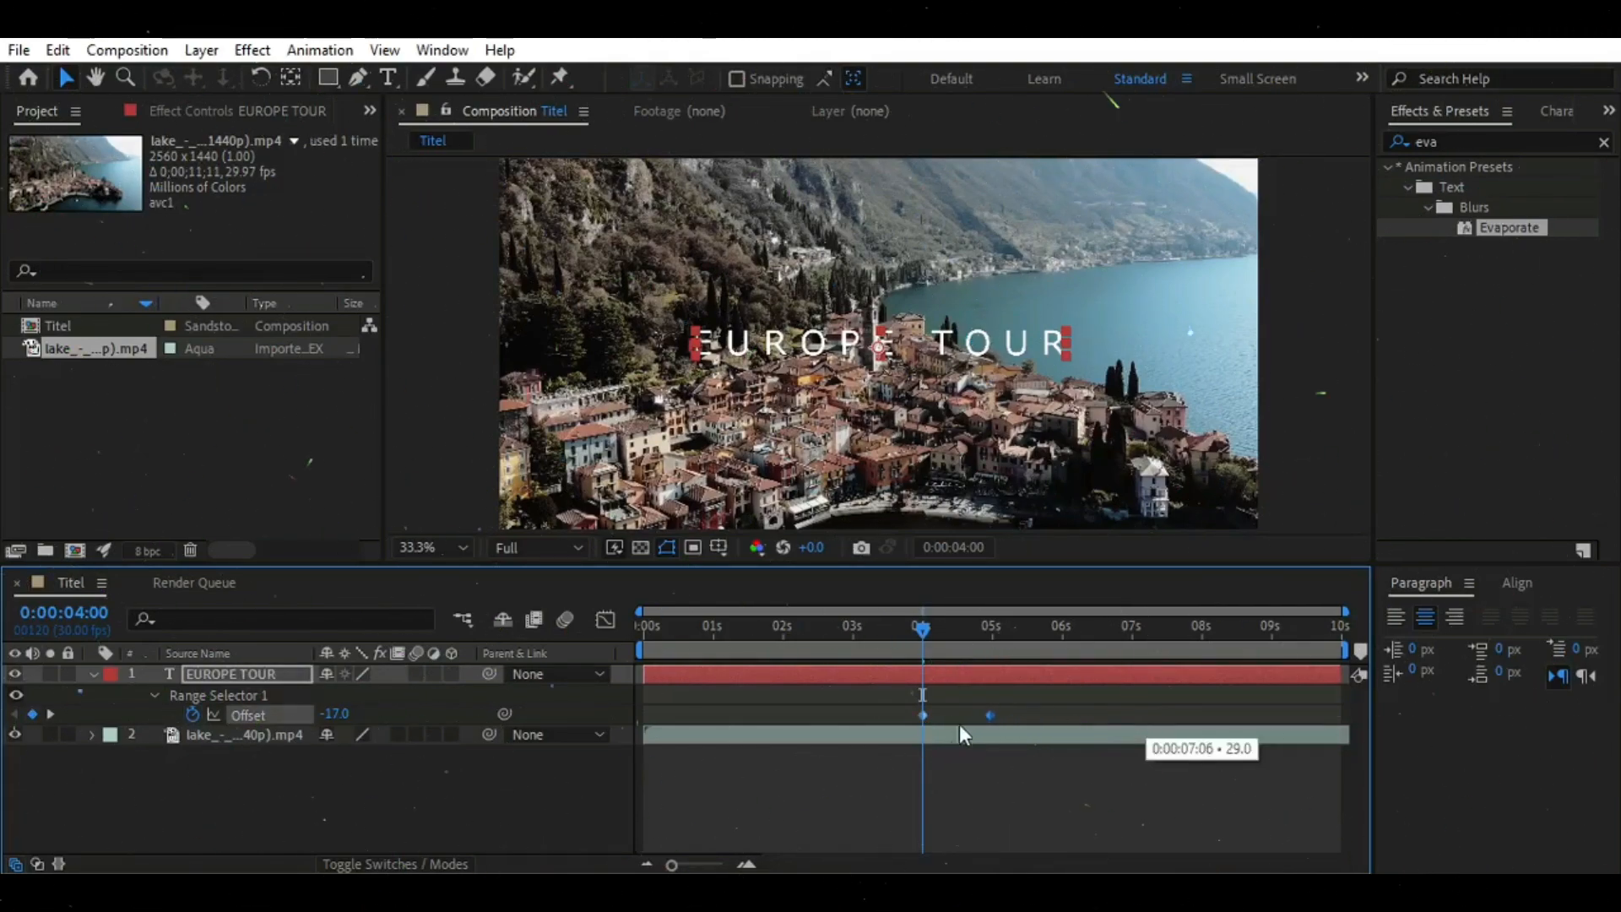
pyautogui.moveTo(656, 735); pyautogui.dragTo(641, 727)
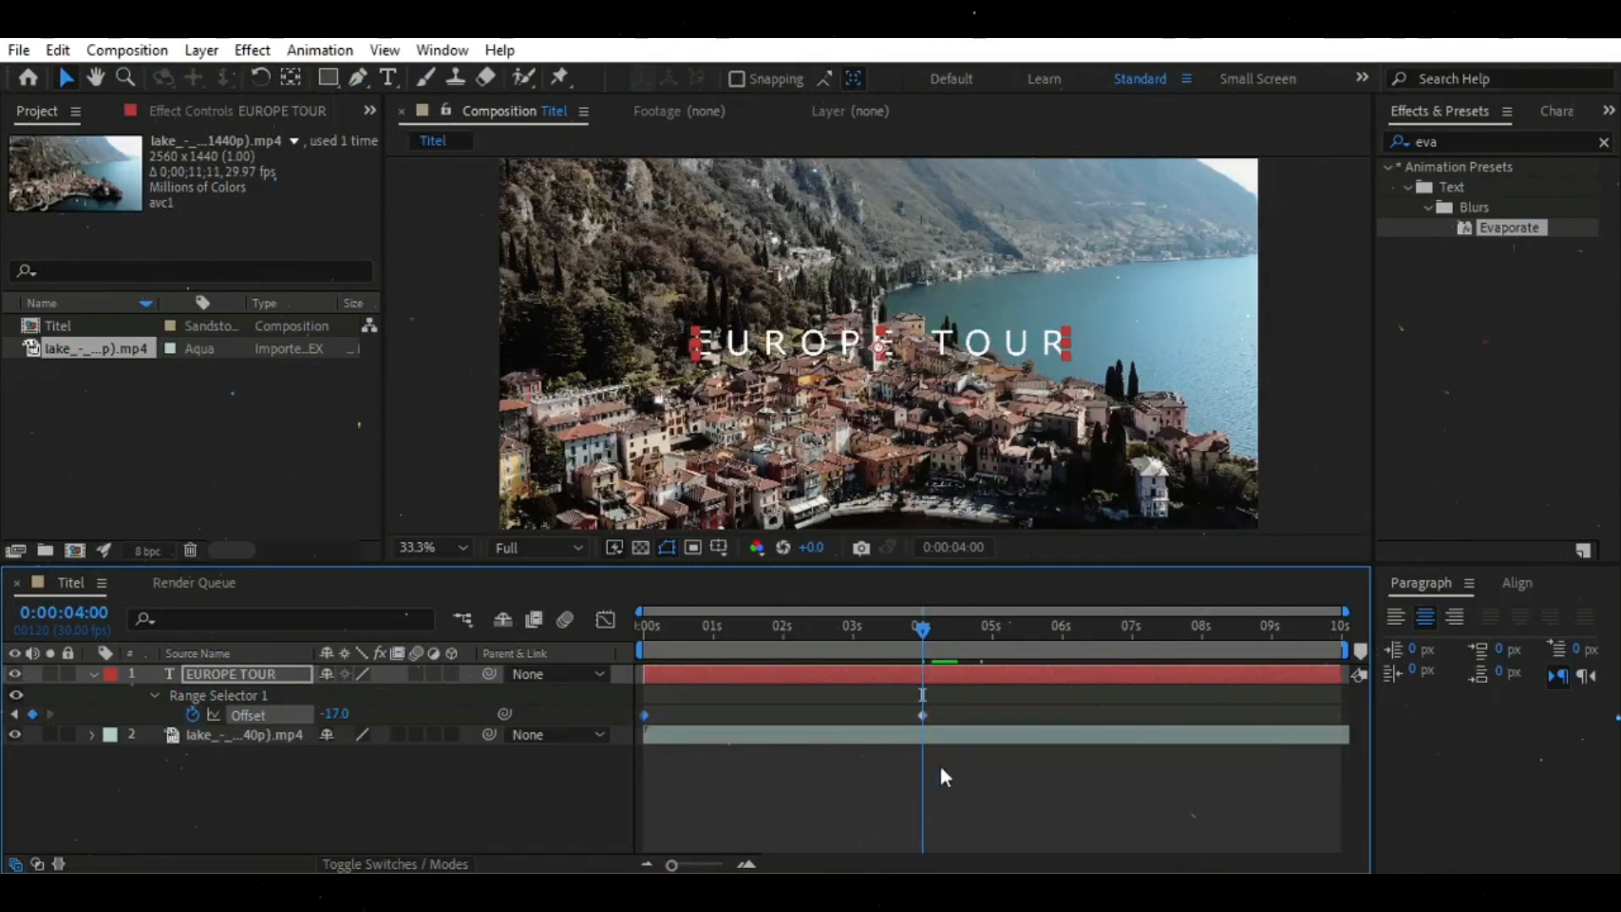
# Apply the Decrease Tracking text preset to the EUROPE TOUR layer at 0:00:00:00
pyautogui.moveTo(920, 629); pyautogui.dragTo(631, 645)
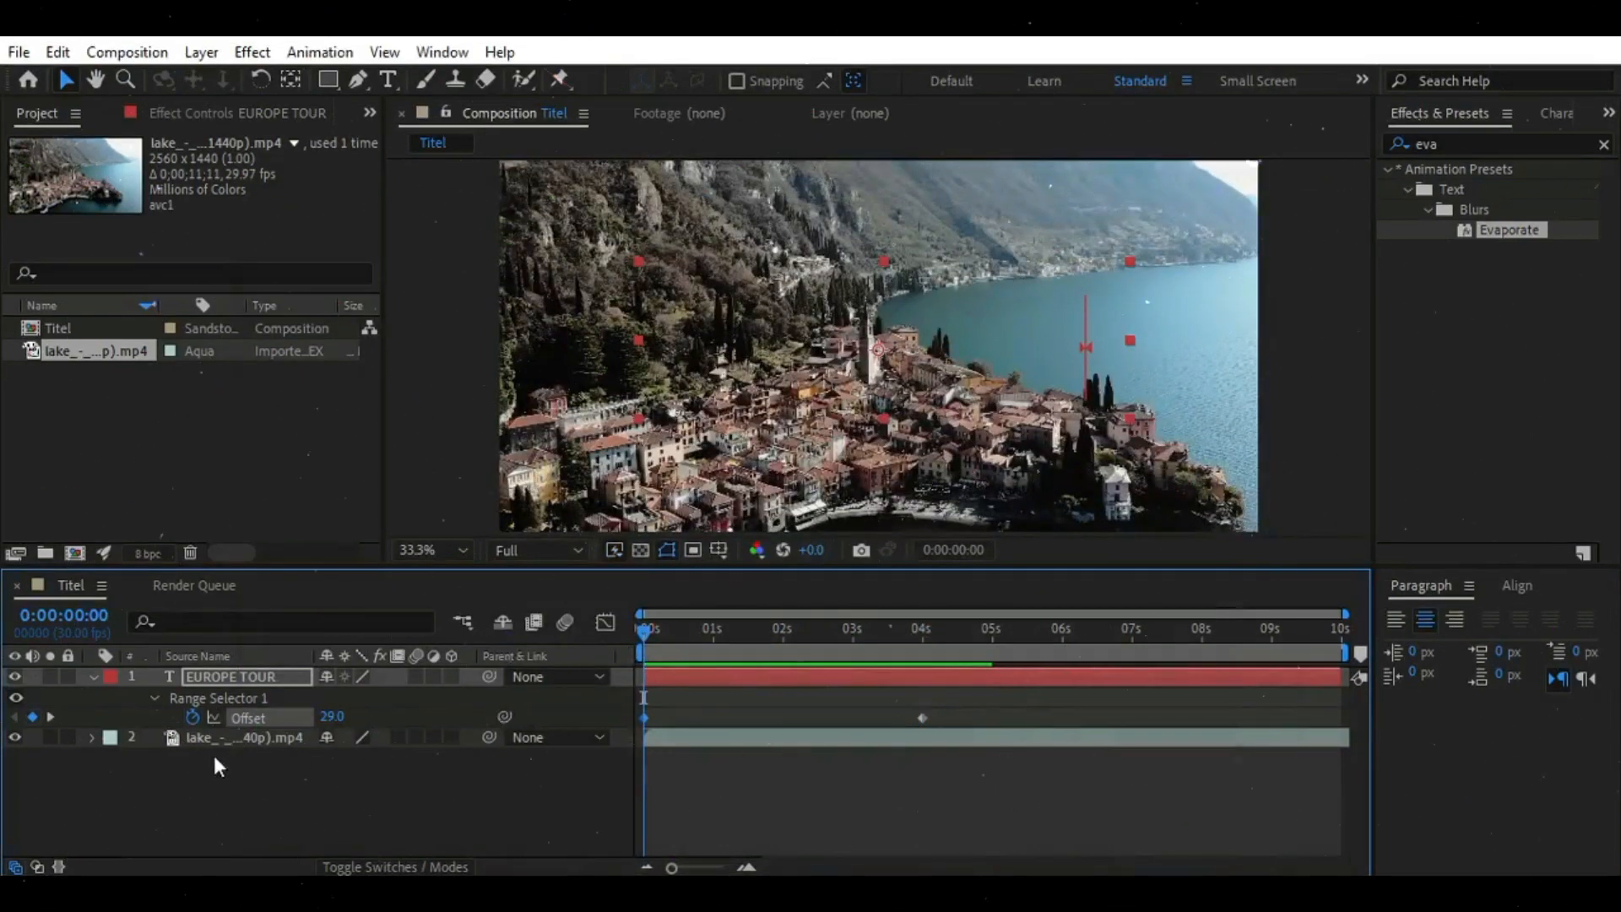
pyautogui.click(92, 676)
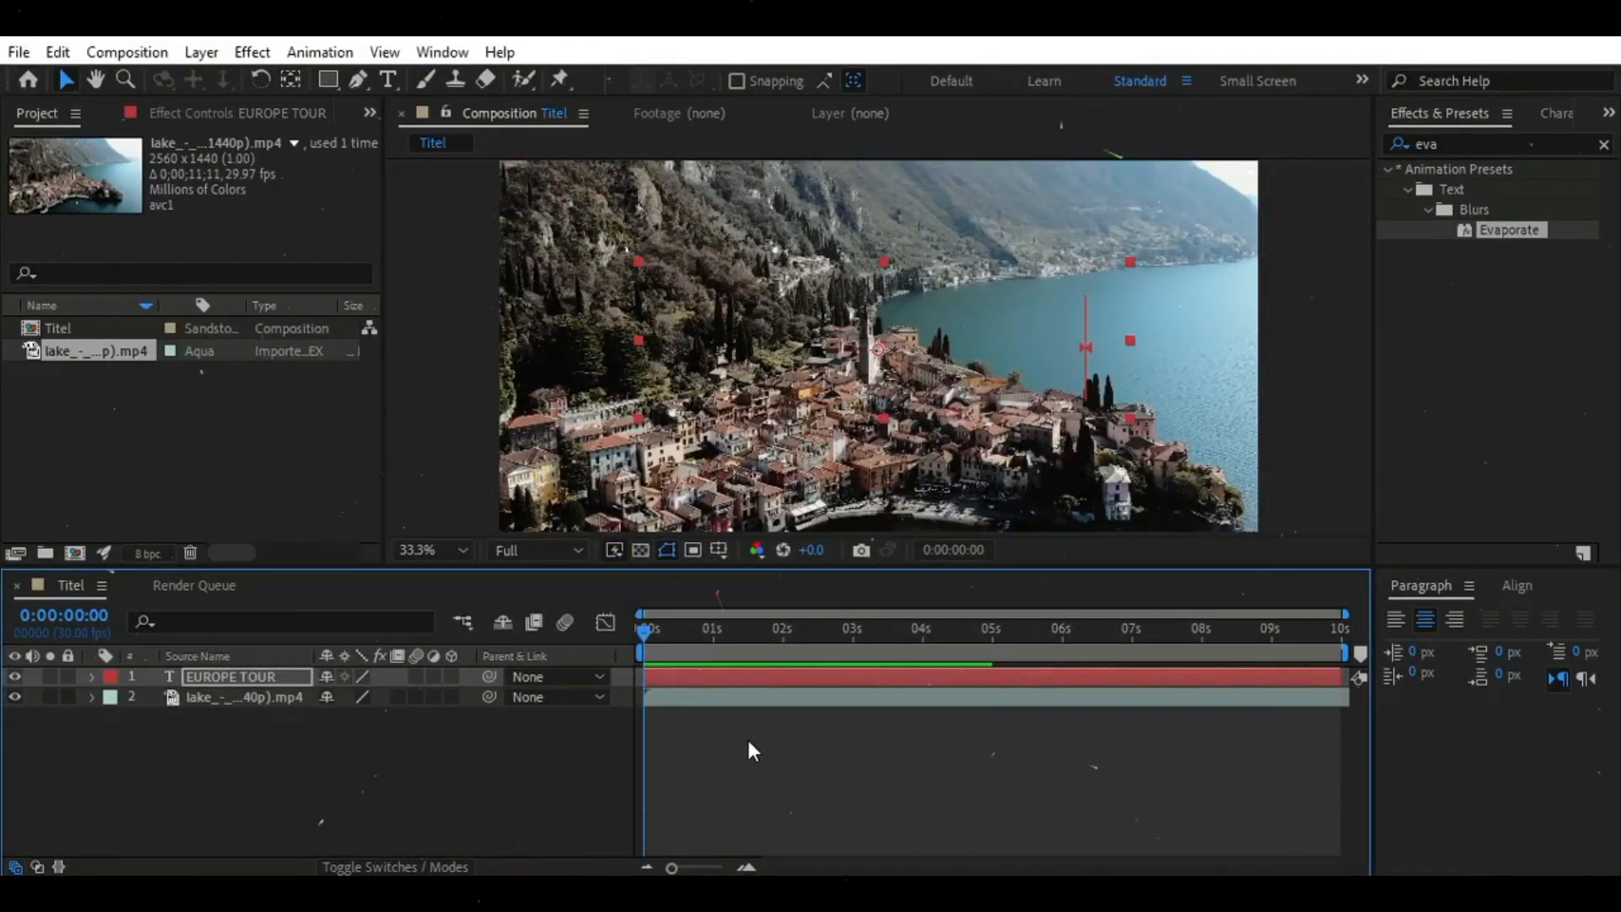
pyautogui.click(1459, 141)
pyautogui.write('Dec')
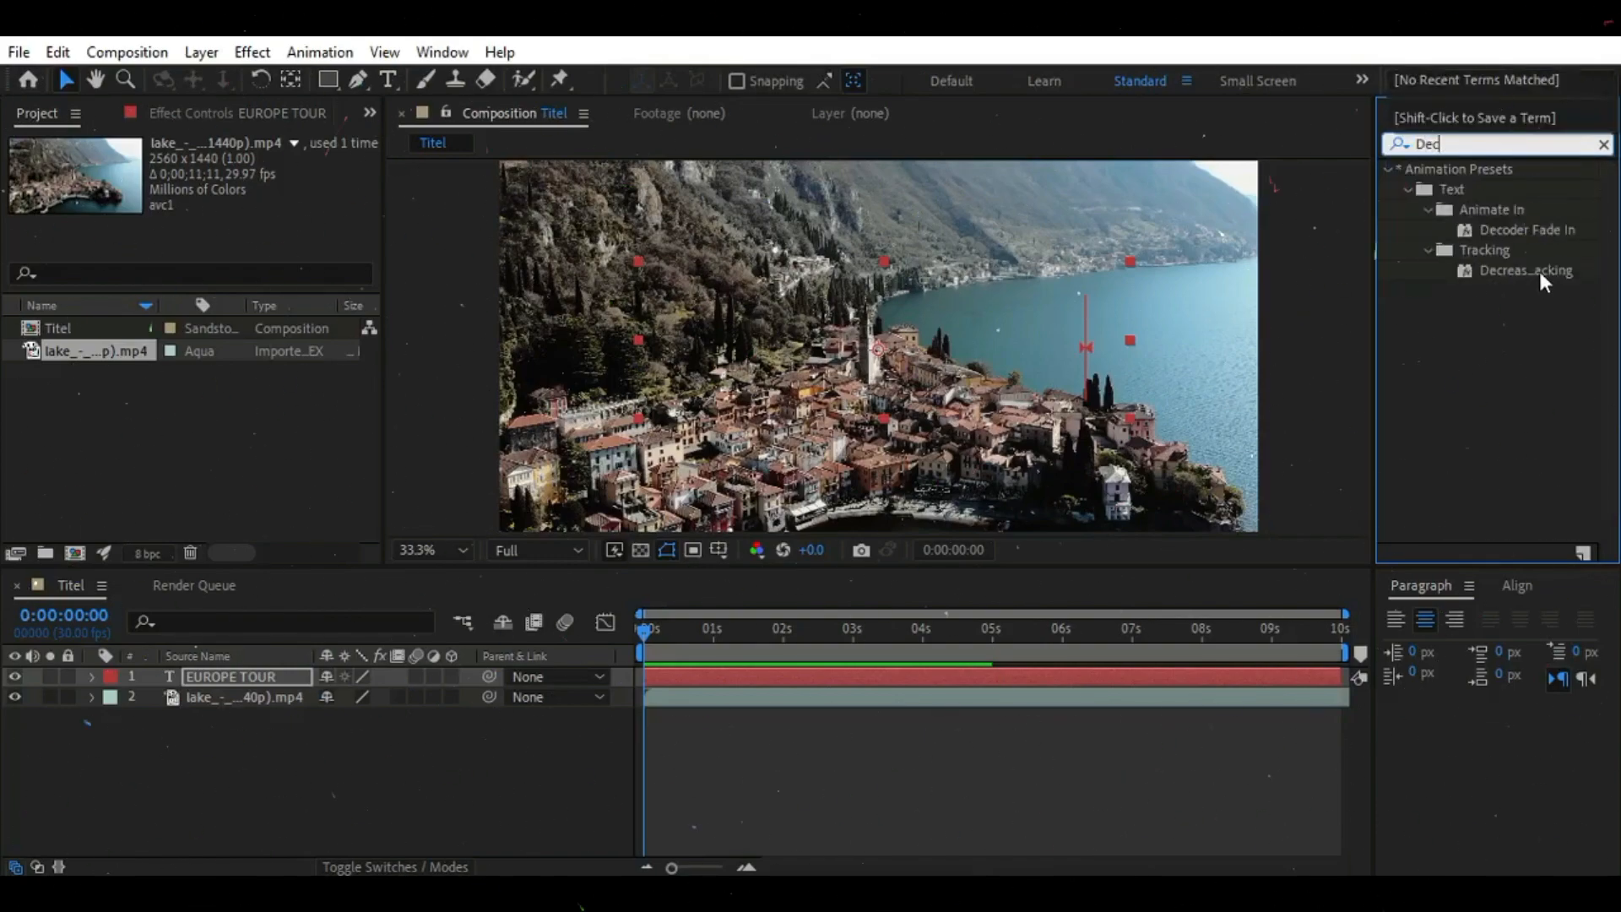
pyautogui.moveTo(1538, 267); pyautogui.dragTo(223, 675)
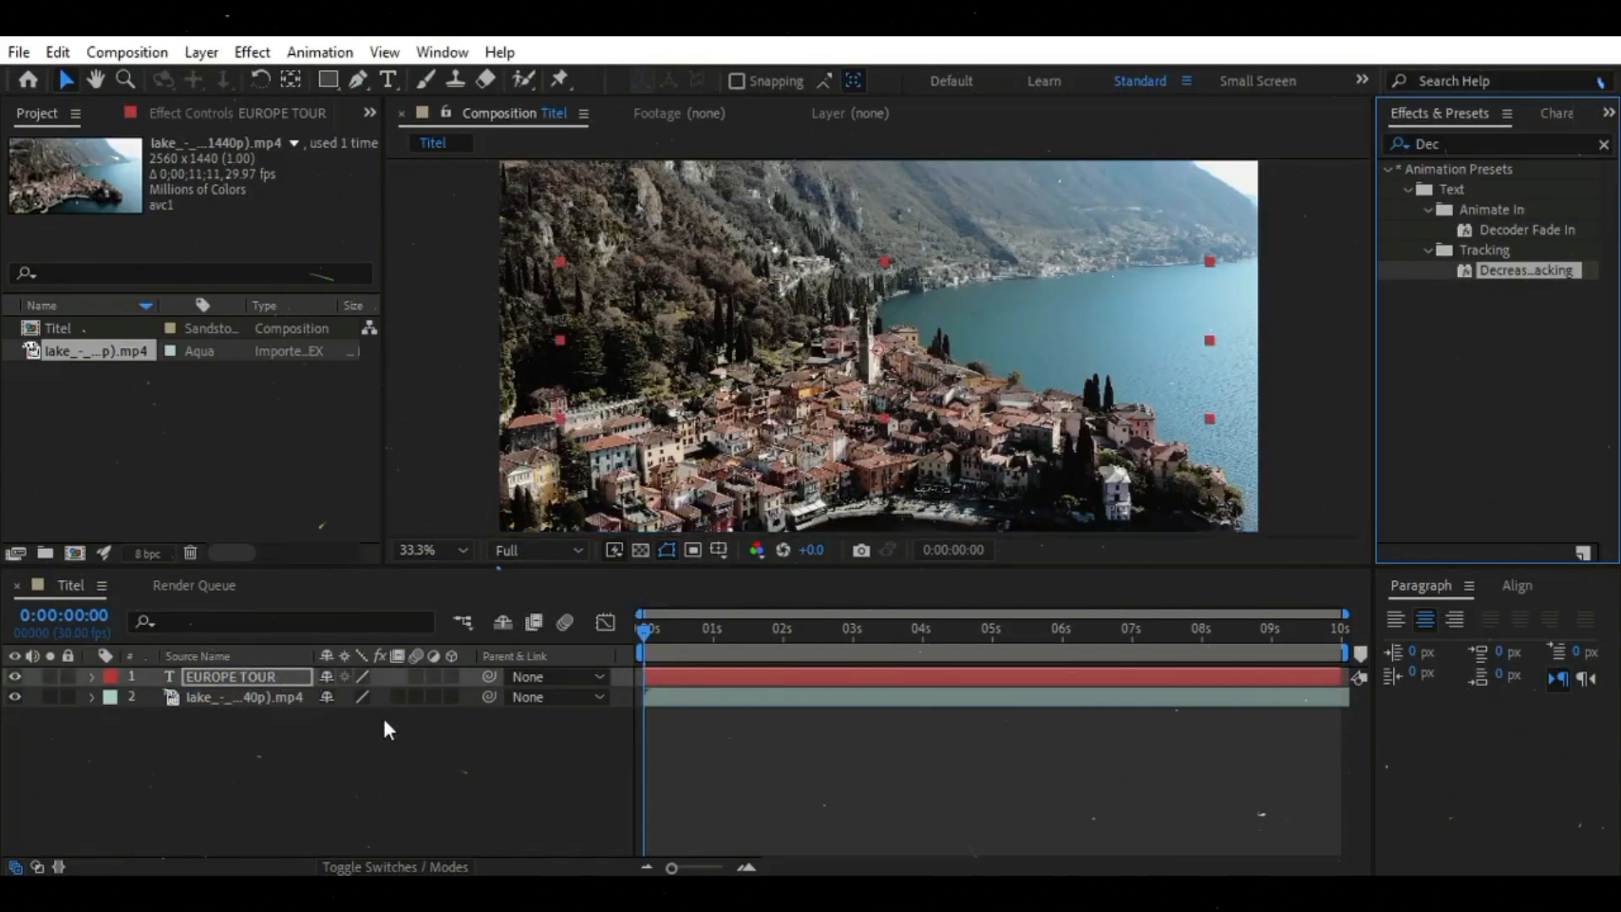
pyautogui.click(272, 677)
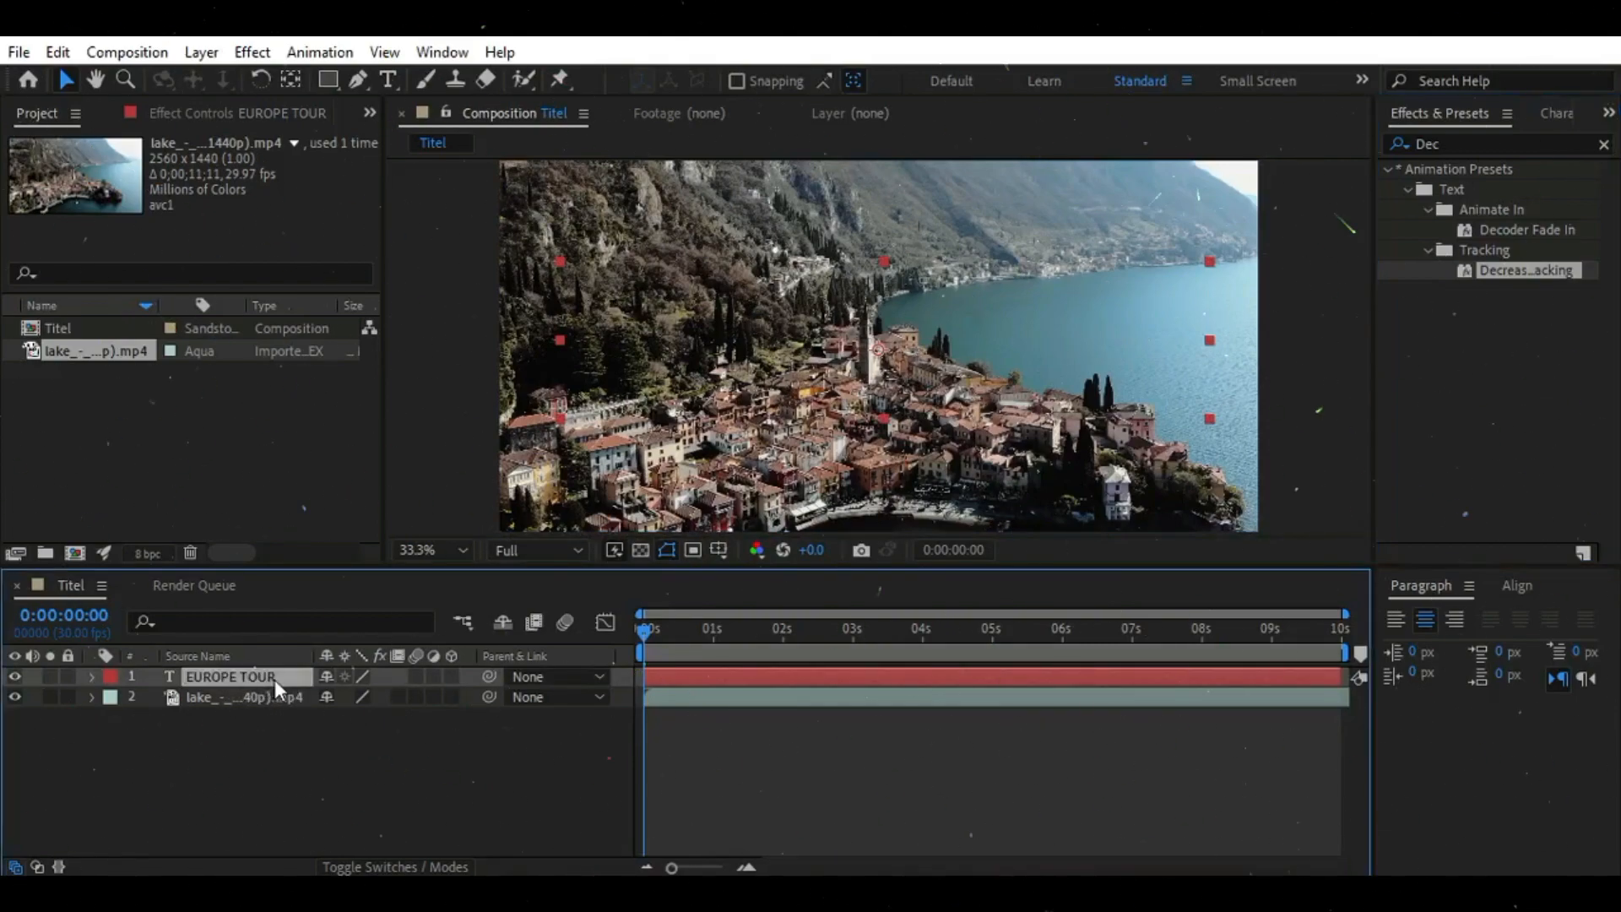
# Stretch the tracking animation by moving its last Tracking Amount keyframe to 0:00:09:29, and check the result across the timeline
pyautogui.press('u')
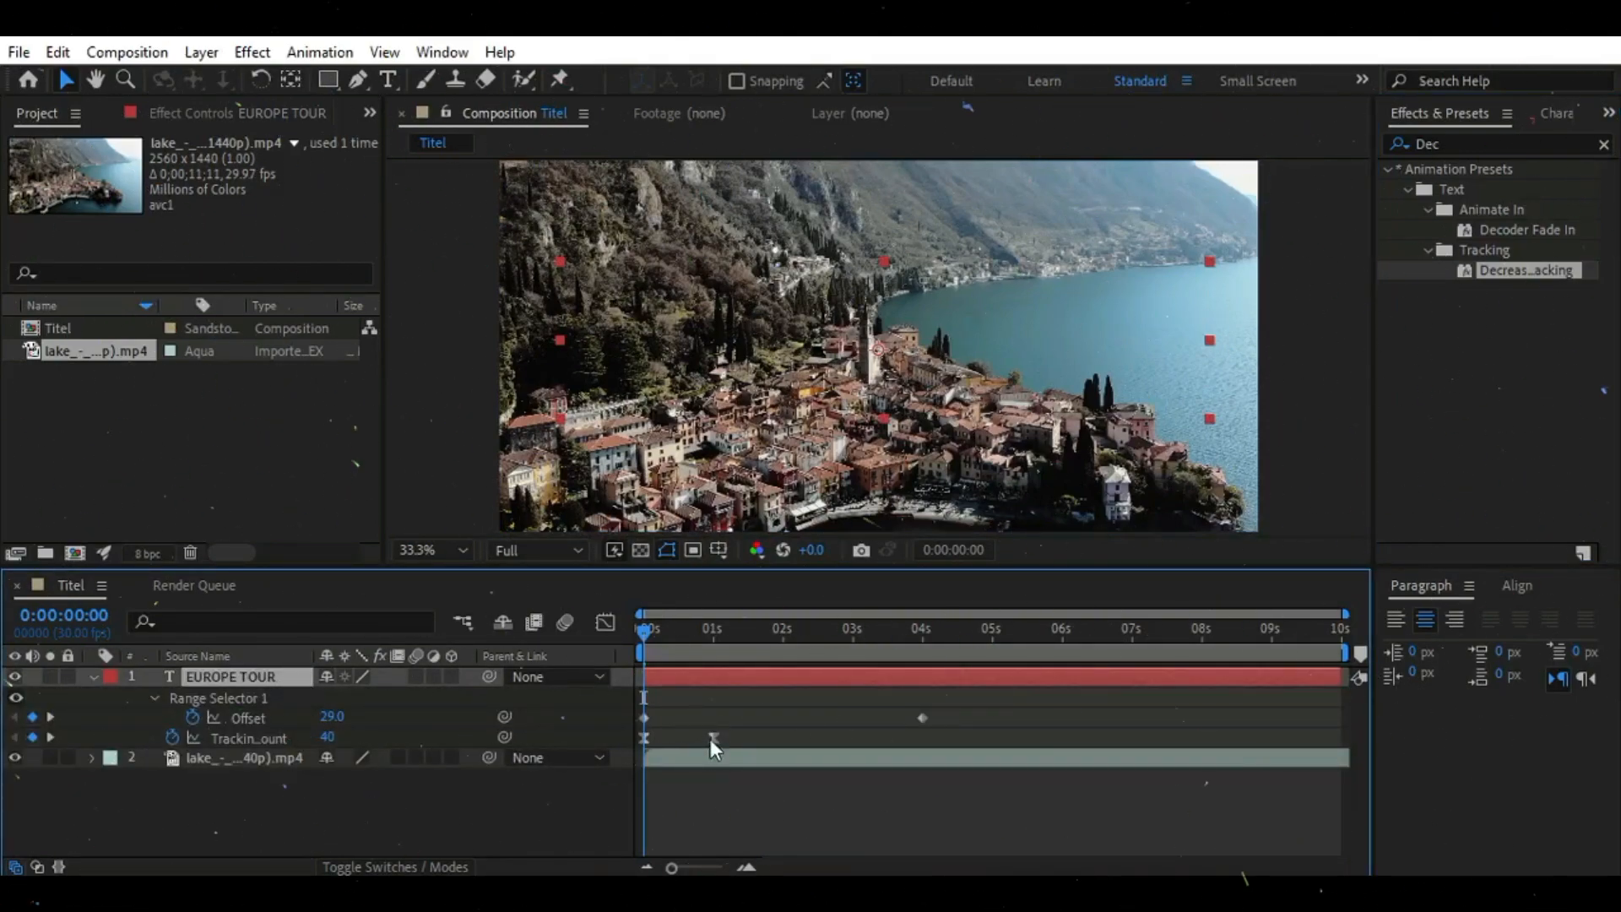
pyautogui.moveTo(713, 738); pyautogui.dragTo(944, 757)
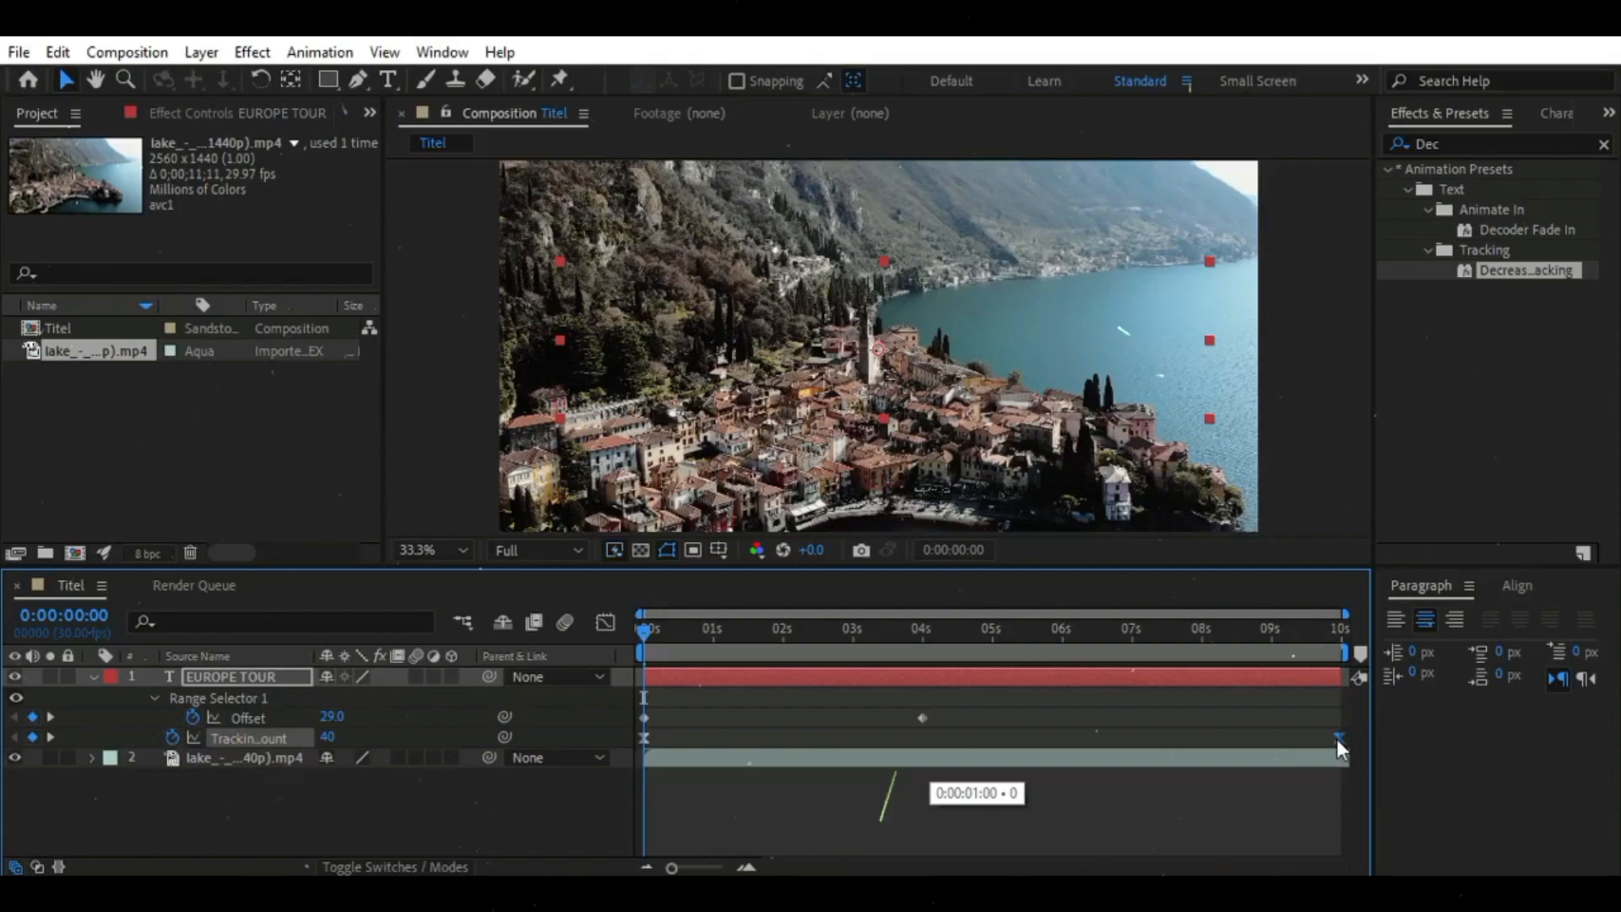
pyautogui.moveTo(1335, 738); pyautogui.dragTo(1335, 738)
pyautogui.moveTo(717, 650); pyautogui.dragTo(1342, 636)
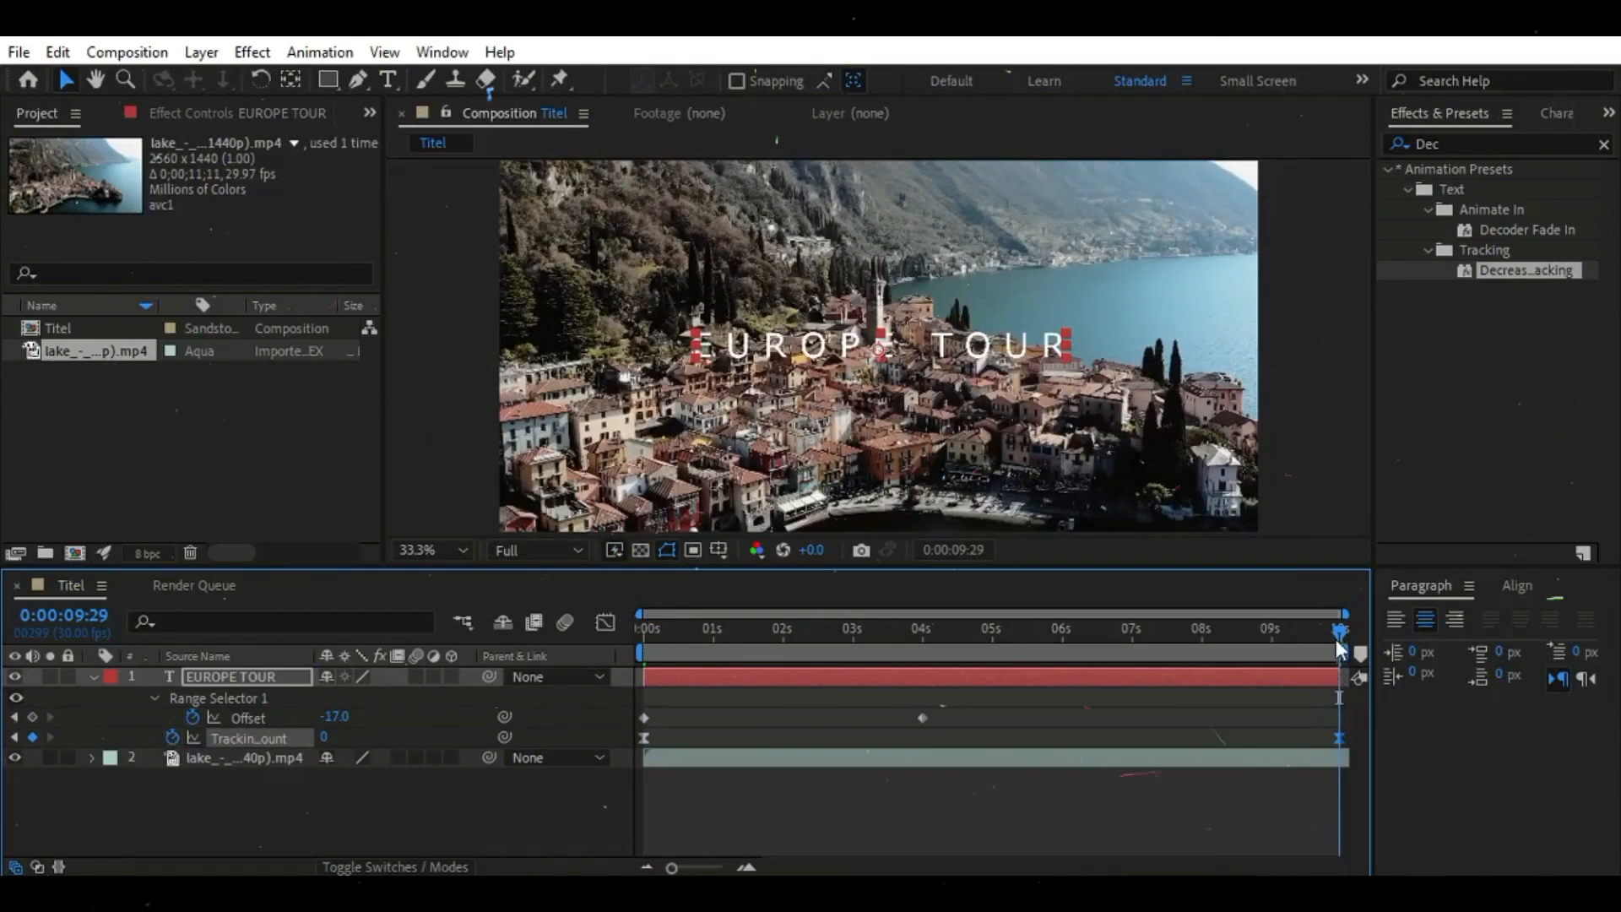
pyautogui.moveTo(1349, 628); pyautogui.dragTo(984, 637)
pyautogui.click(93, 676)
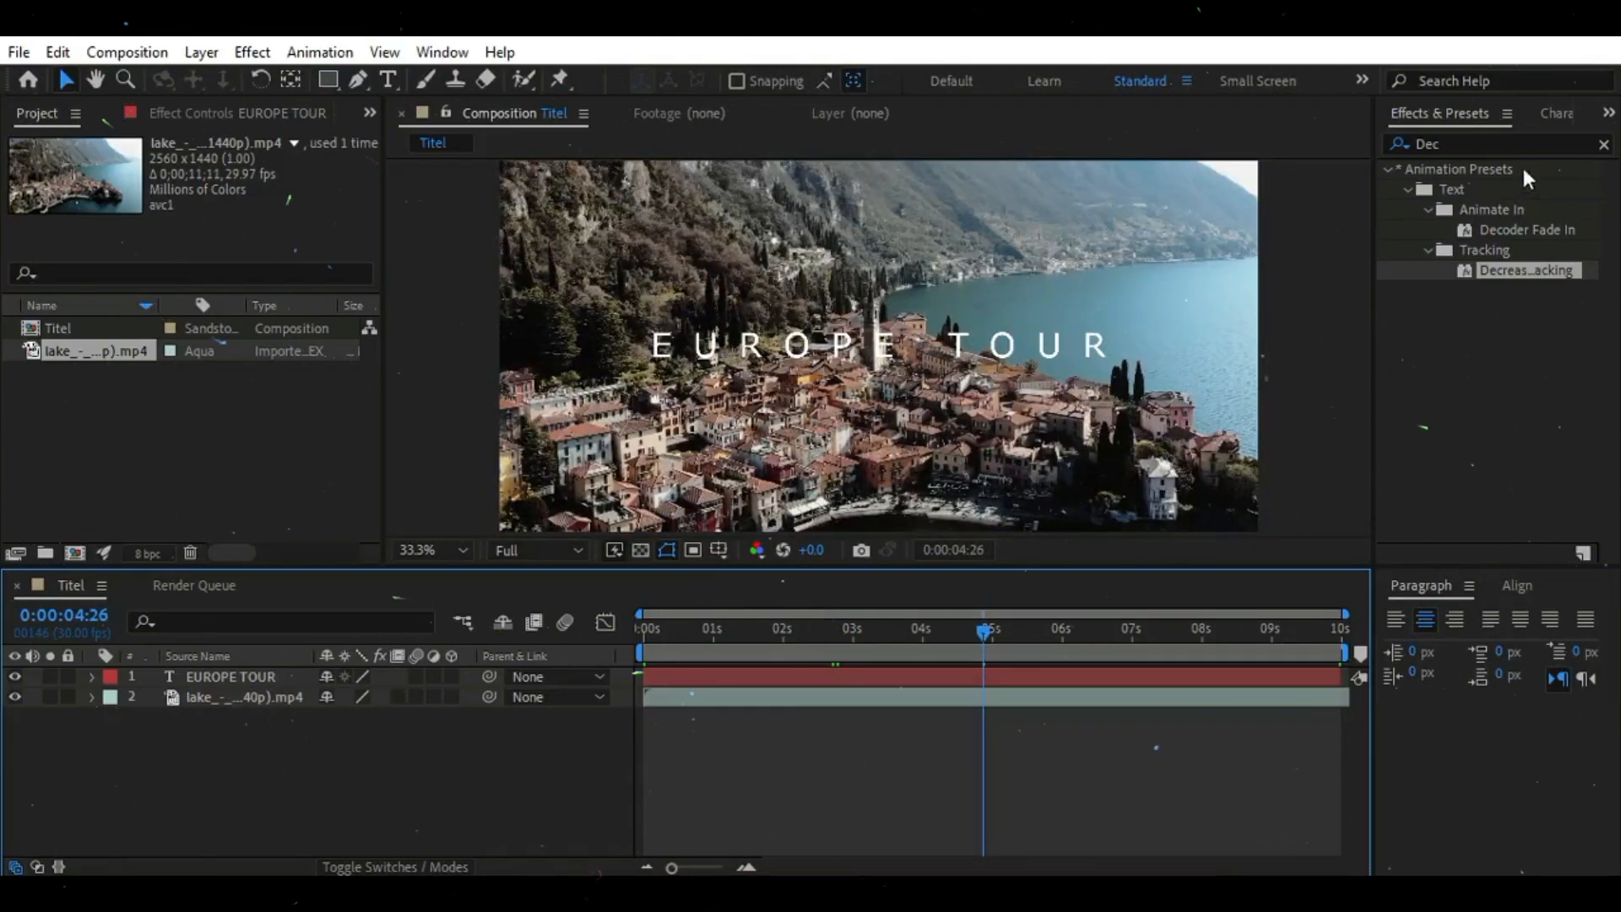
# Clear the preset search and change the EUROPE TOUR text's font to Arial in the Regular style
pyautogui.click(1603, 145)
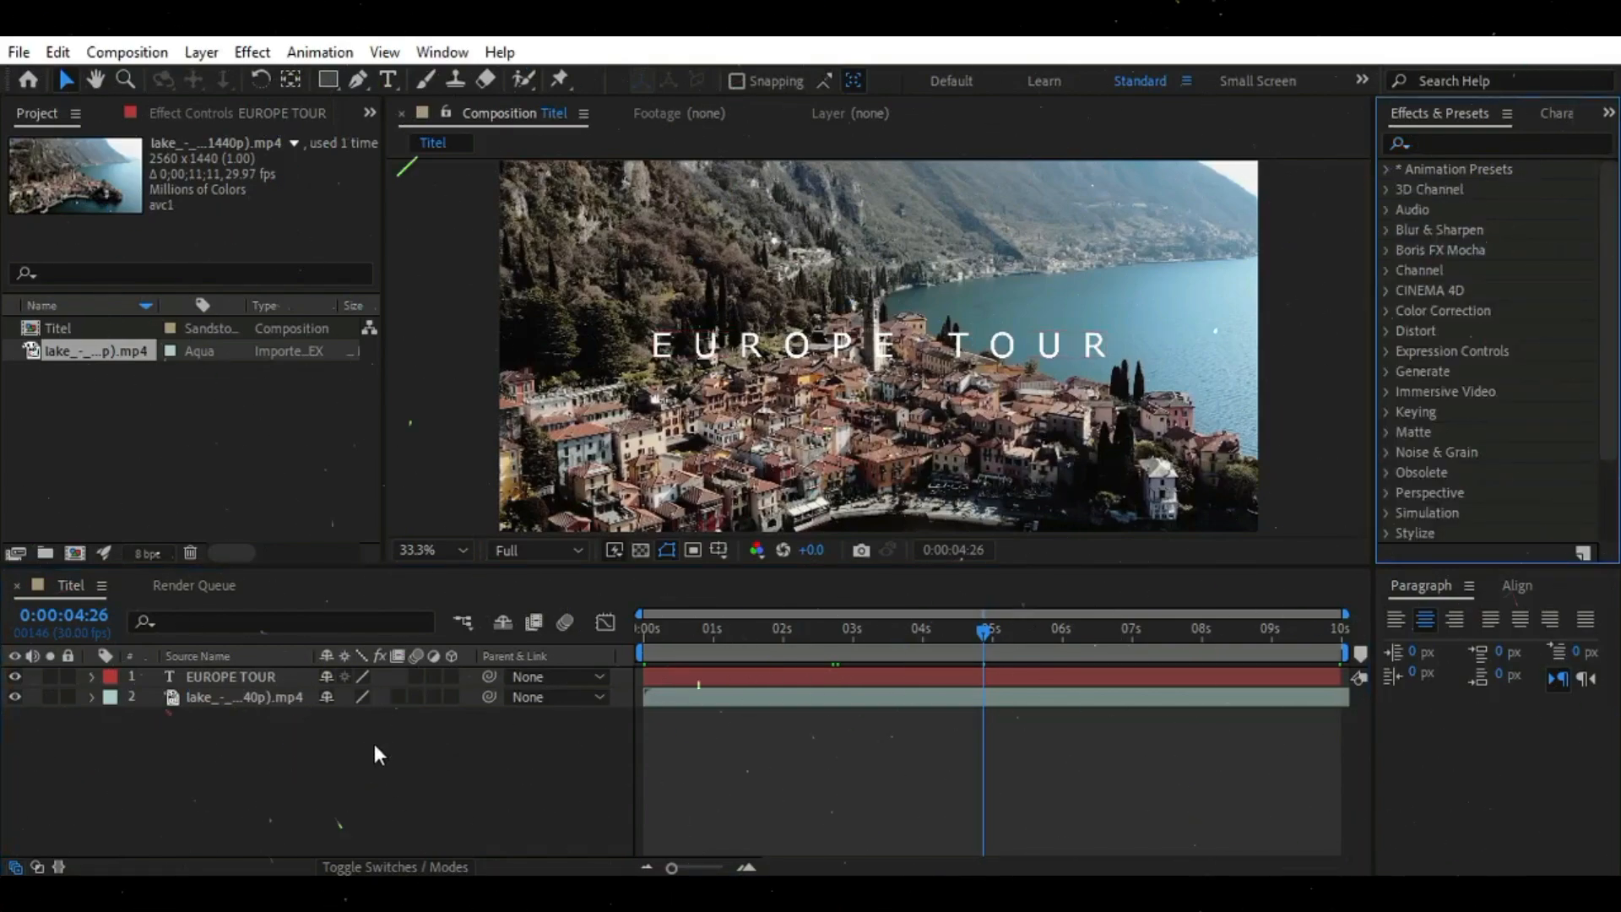
pyautogui.click(258, 677)
pyautogui.doubleClick(281, 672)
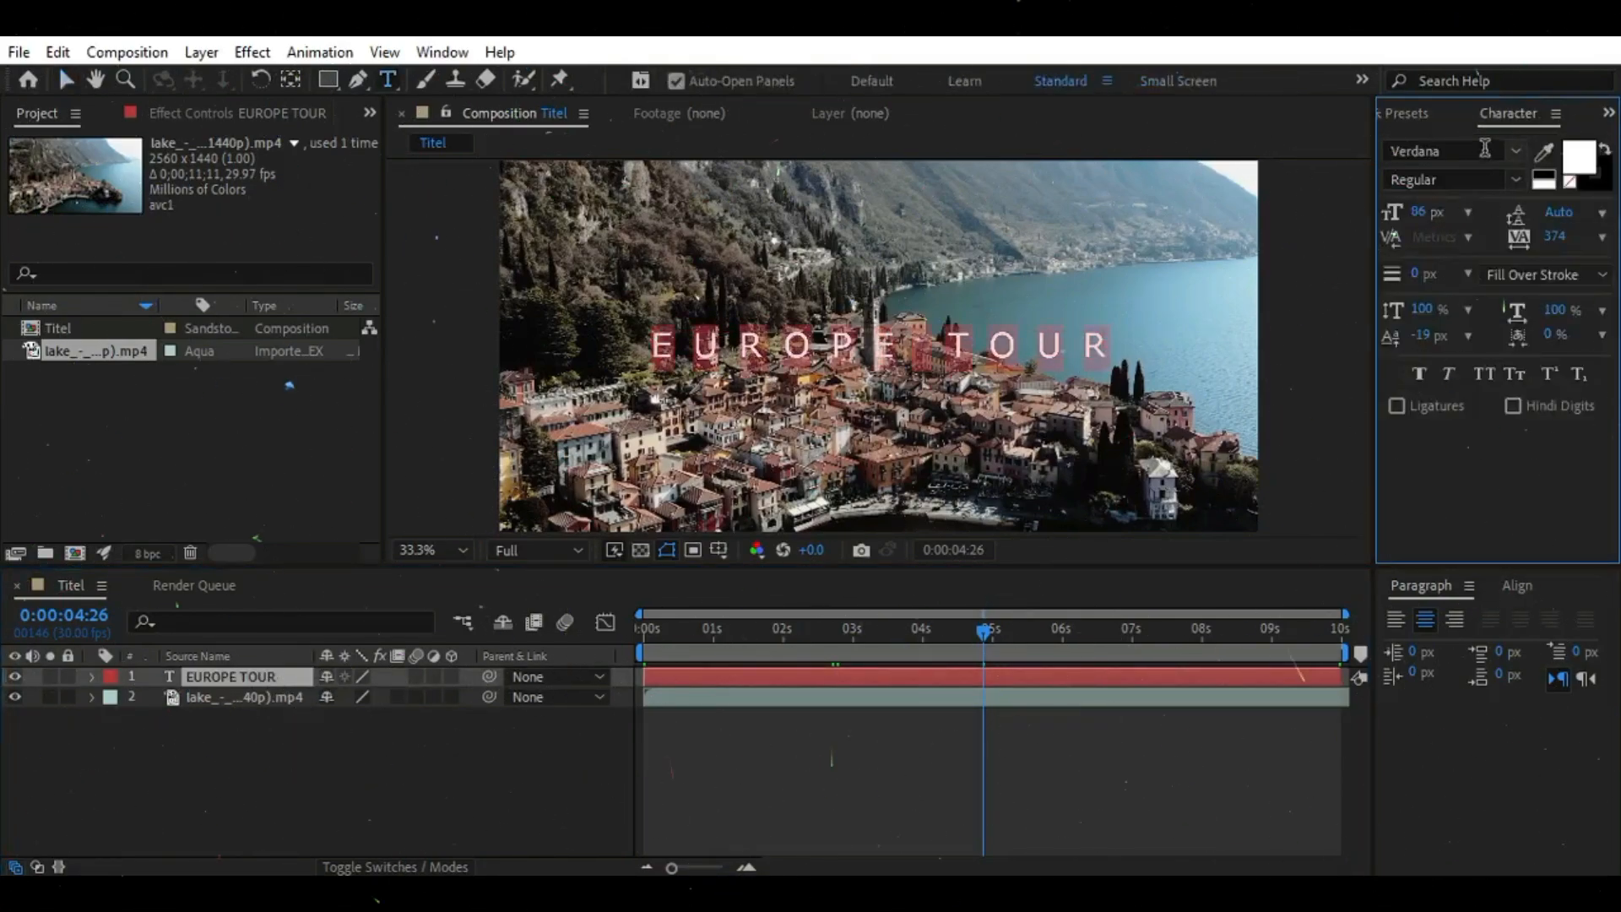
pyautogui.click(1516, 148)
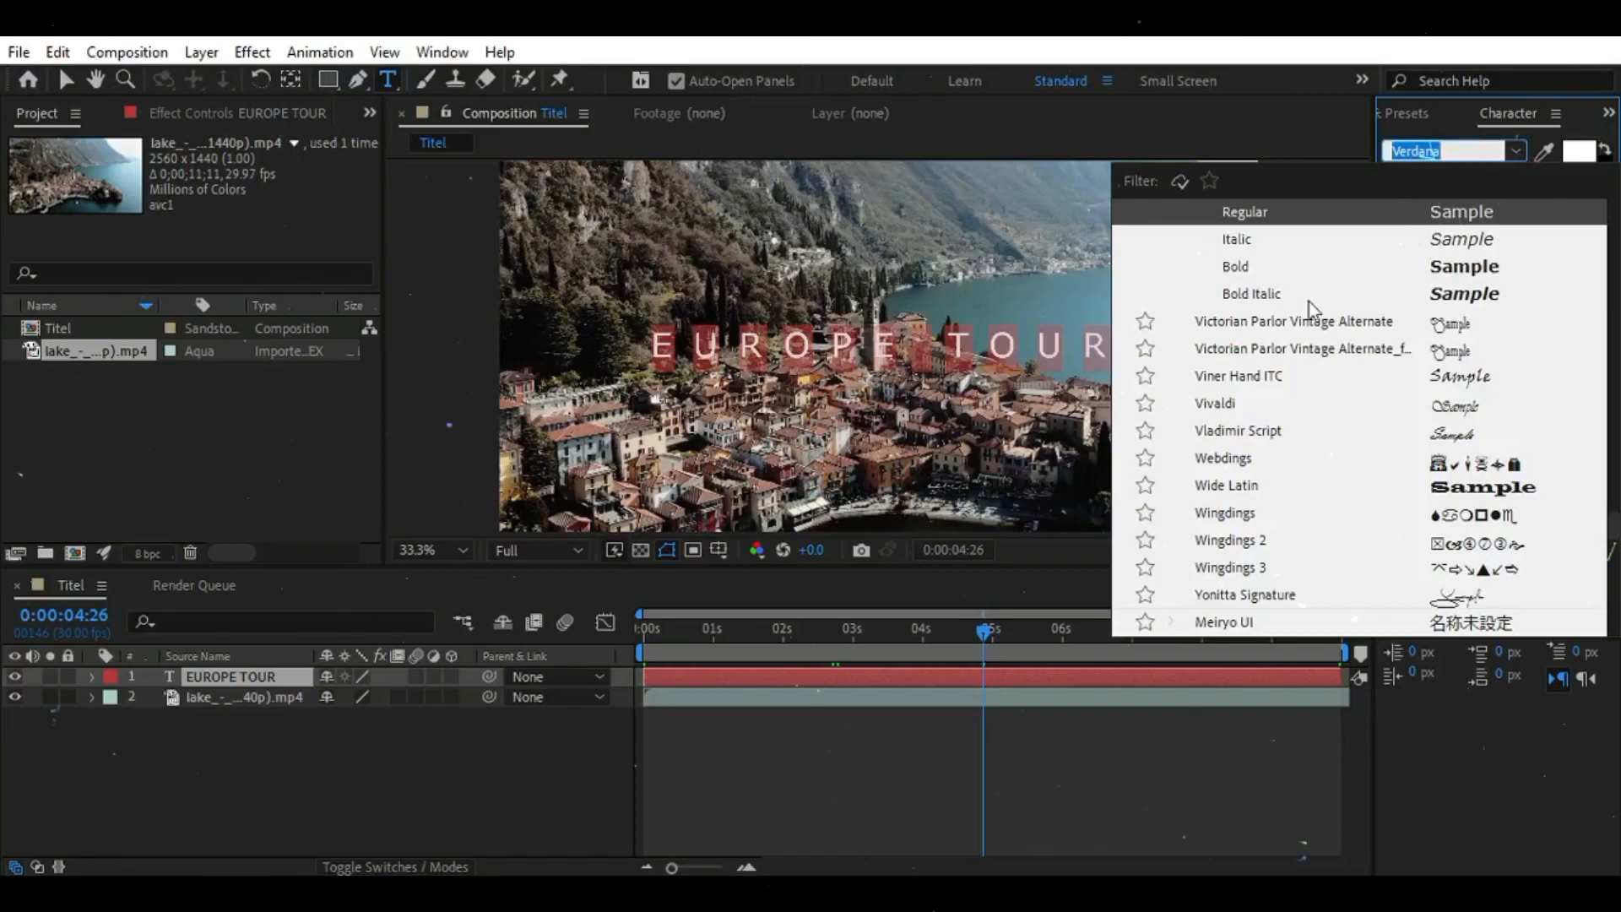
pyautogui.scroll(20, 1312, 314)
pyautogui.scroll(-1, 1327, 472)
pyautogui.click(1255, 461)
pyautogui.click(1515, 184)
pyautogui.click(1445, 221)
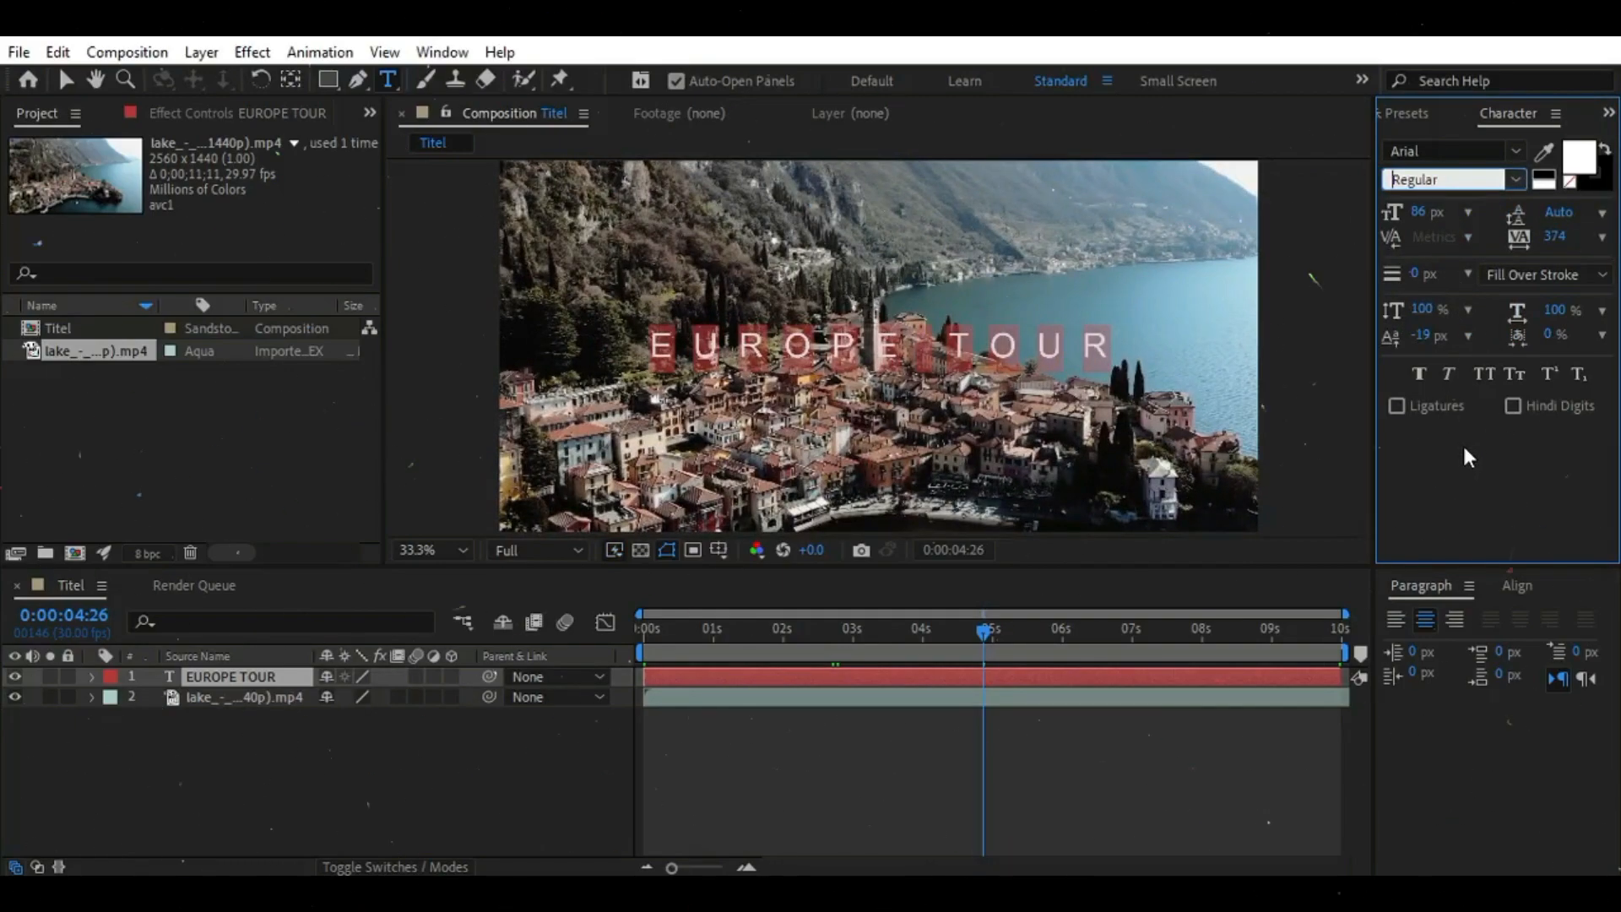
# Set the EUROPE TOUR text's tracking to 373 and its font size to 80 px
pyautogui.click(1556, 236)
pyautogui.write('373')
pyautogui.press('Return')
pyautogui.moveTo(1420, 211); pyautogui.dragTo(1419, 224)
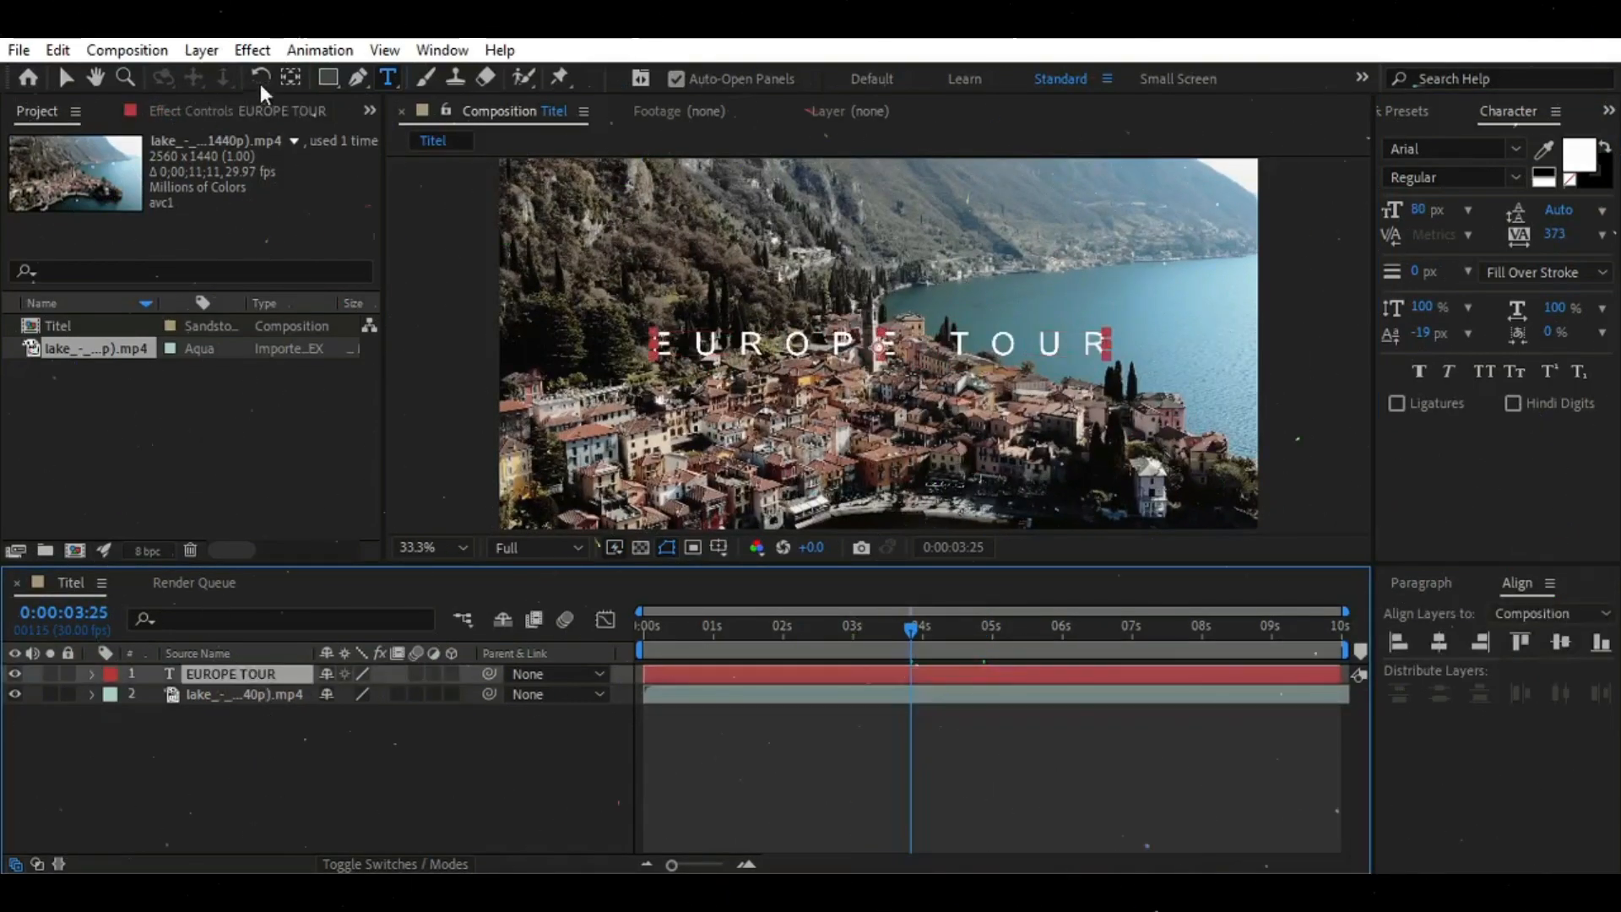
# Add a new text layer reading "21 May TO 7 June" beneath the EUROPE TOUR title
pyautogui.click(909, 459)
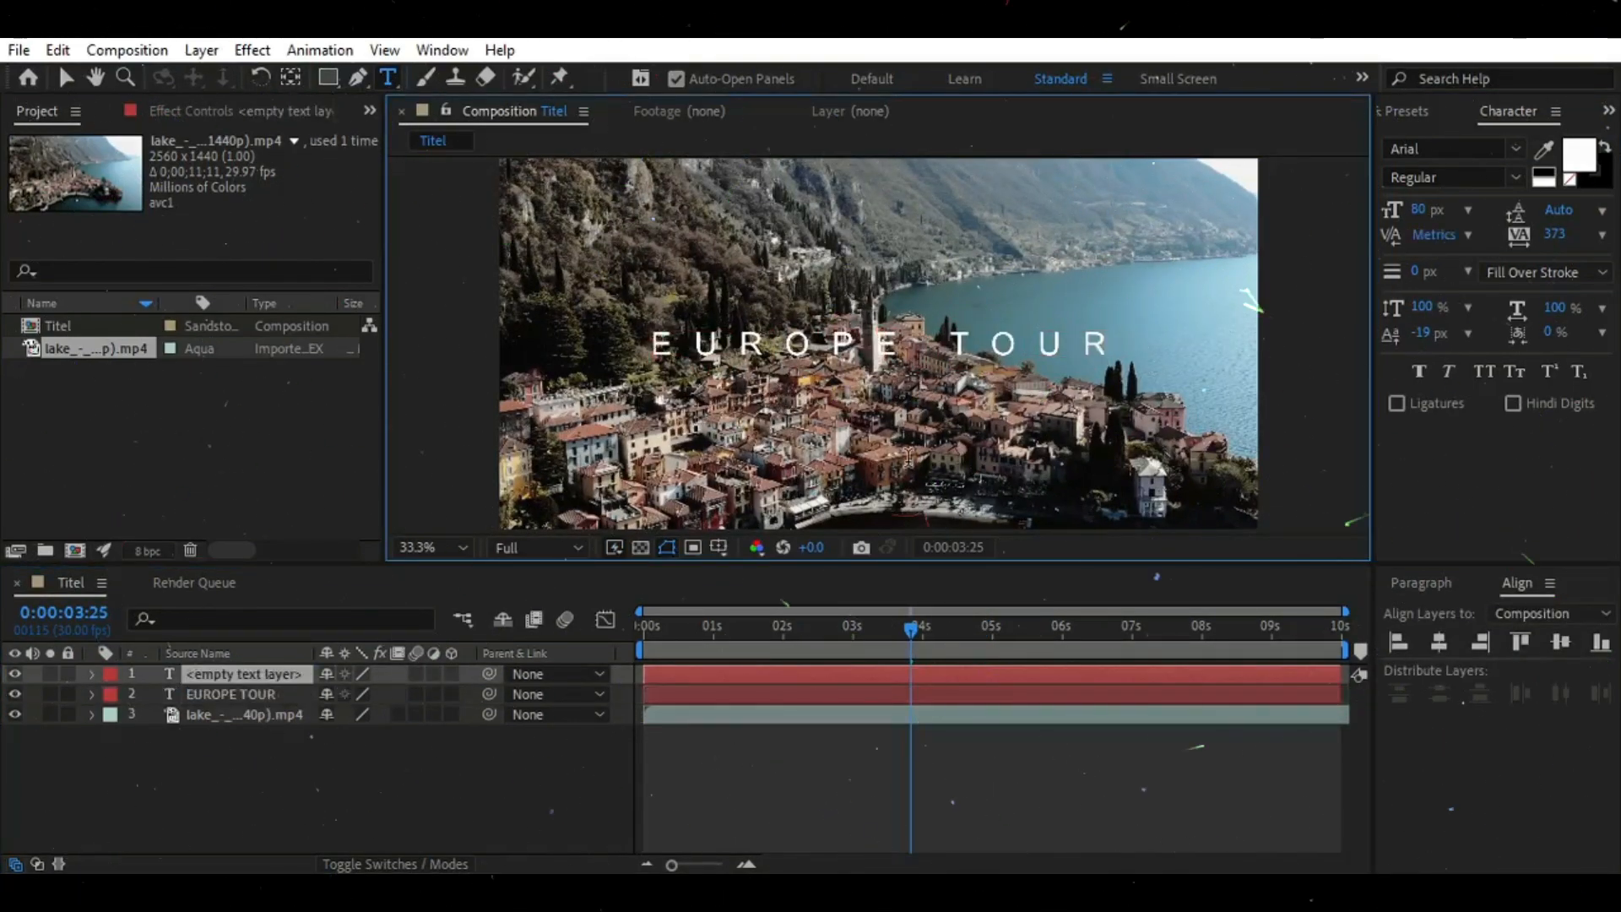
pyautogui.write('21 May')
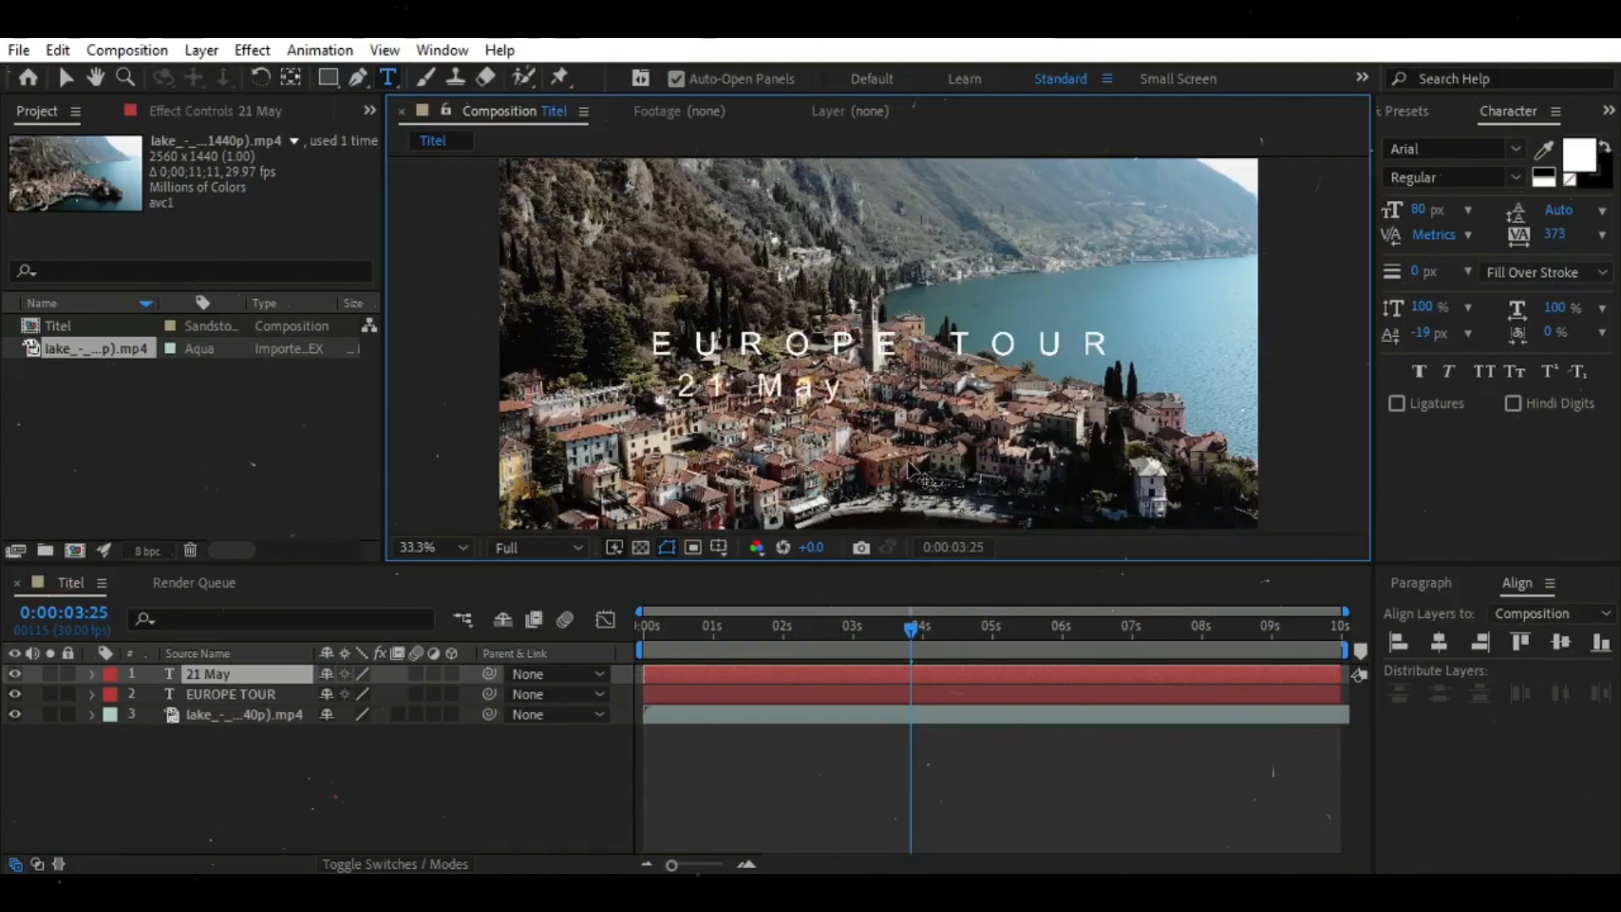
pyautogui.write(' TO 7 June')
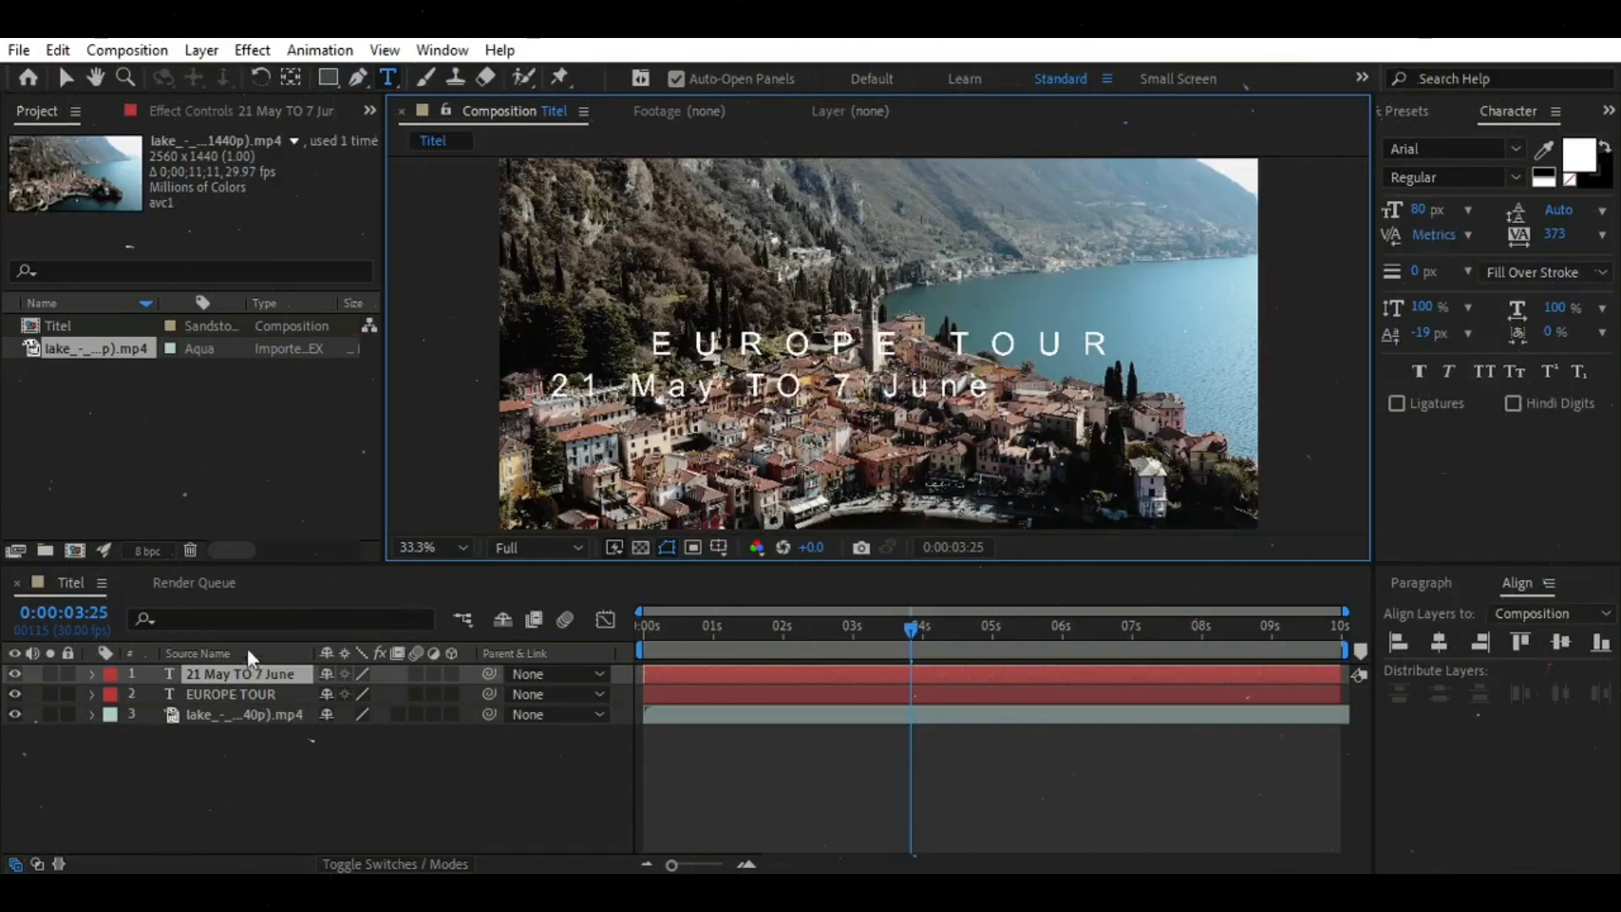
# Set the 21 May TO 7 June text to 31 px Bold and centre it horizontally in the composition
pyautogui.moveTo(1418, 210)
pyautogui.mouseDown()
pyautogui.moveTo(1359, 203)
pyautogui.moveTo(1410, 210)
pyautogui.mouseUp()
pyautogui.click(1438, 642)
pyautogui.click(1469, 177)
pyautogui.click(1485, 279)
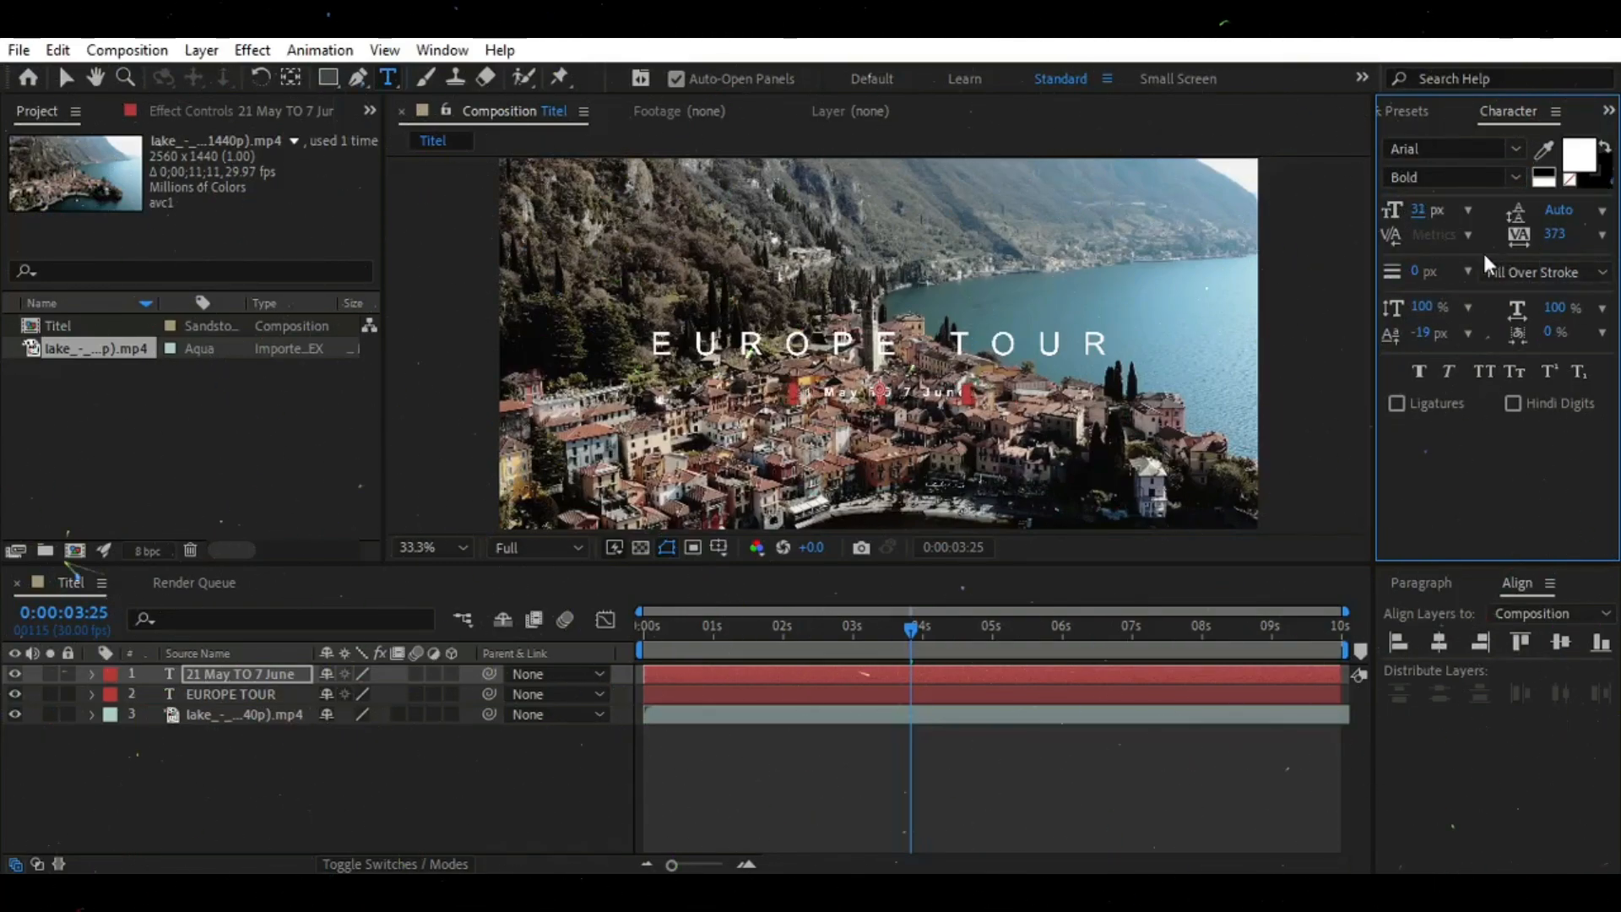
pyautogui.click(292, 743)
pyautogui.doubleClick(244, 673)
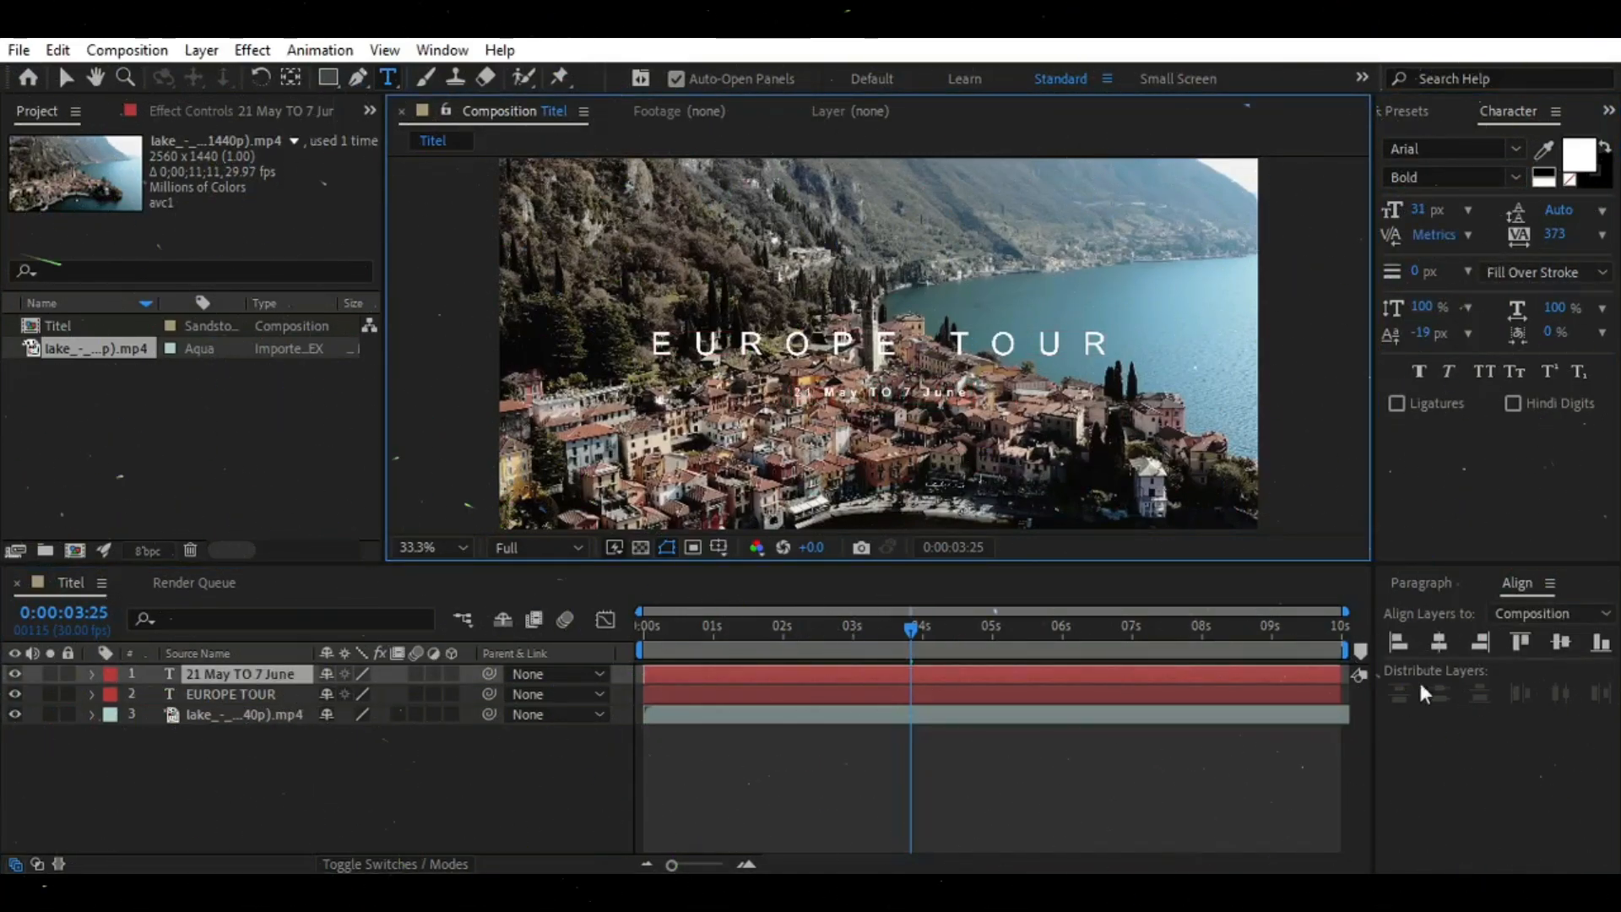
pyautogui.click(1439, 642)
# Nudge the 21 May TO 7 June line up closer beneath EUROPE TOUR and set its font size to 33 px
pyautogui.press('Up')
pyautogui.press('Up')
pyautogui.press('Up')
pyautogui.press('Up')
pyautogui.press('Up')
pyautogui.press('Up')
pyautogui.press('Up')
pyautogui.press('Up')
pyautogui.press('Up')
pyautogui.press('Up')
pyautogui.press('Up')
pyautogui.press('Up')
pyautogui.press('Up')
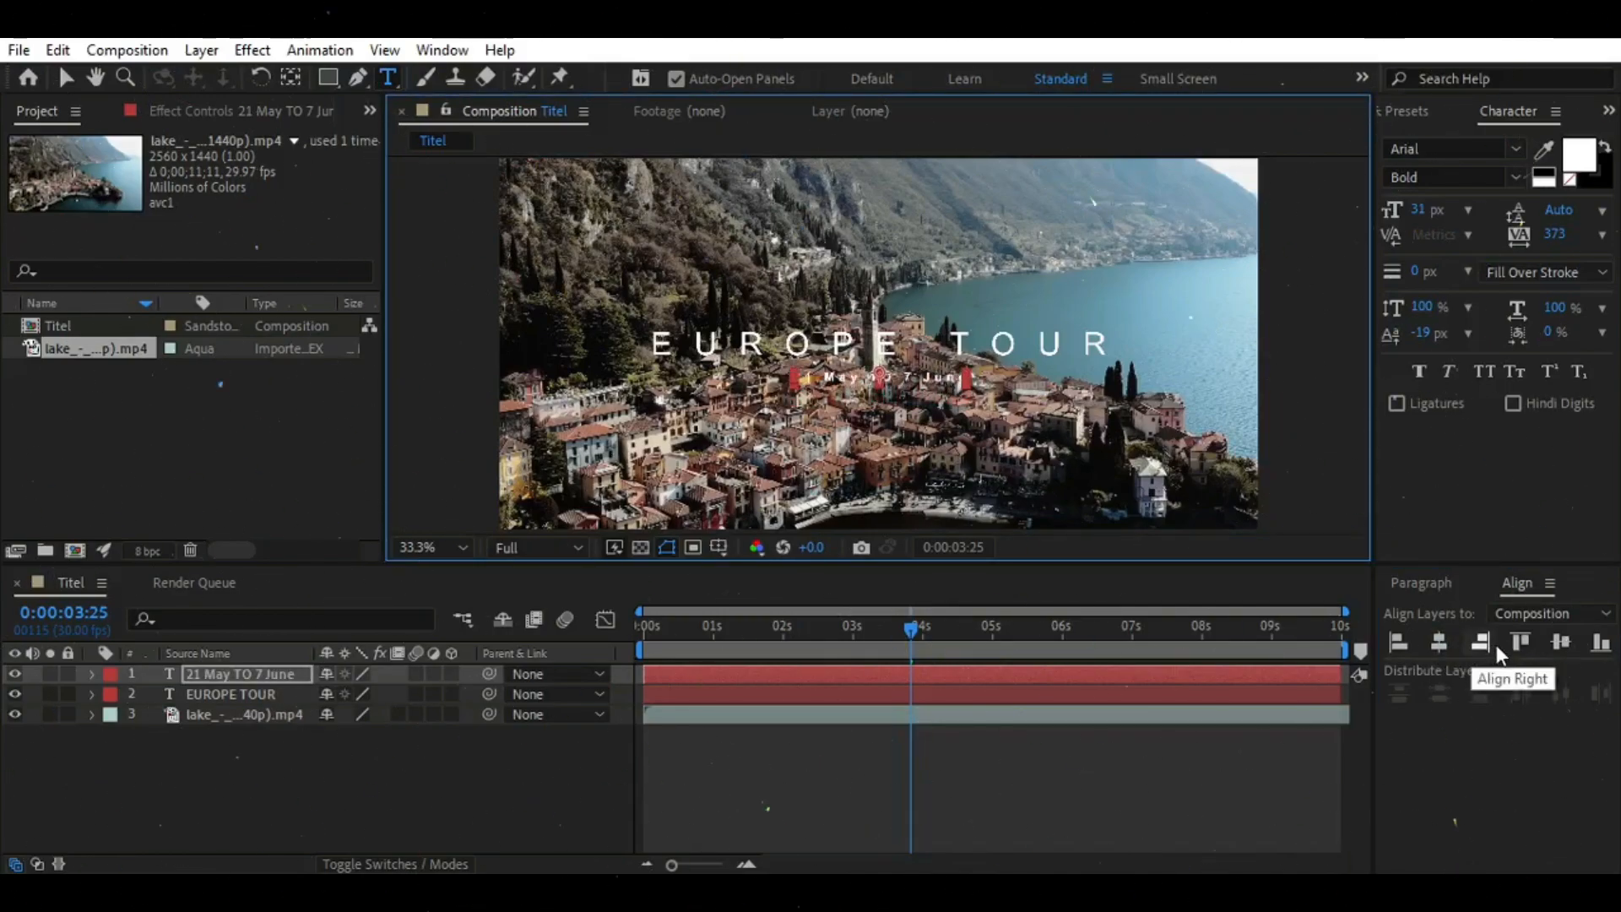
pyautogui.press('Up')
pyautogui.press('Up')
pyautogui.press('Up')
pyautogui.press('Up')
pyautogui.press('Up')
pyautogui.press('Up')
pyautogui.press('Up')
pyautogui.press('Up')
pyautogui.moveTo(1417, 211); pyautogui.dragTo(1422, 211)
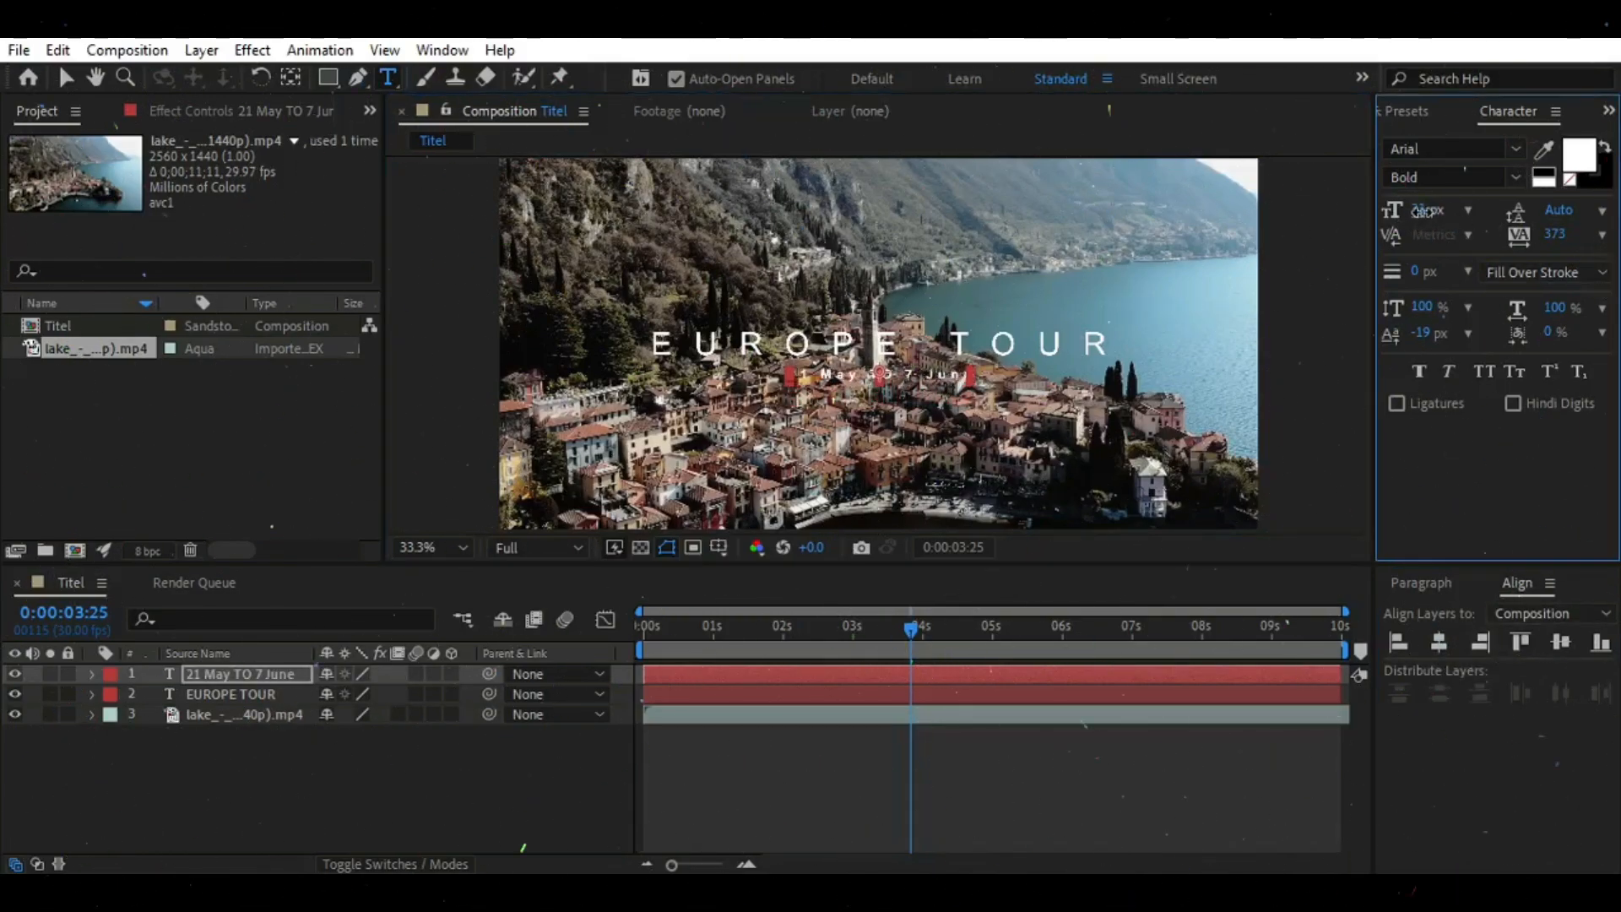
pyautogui.click(678, 594)
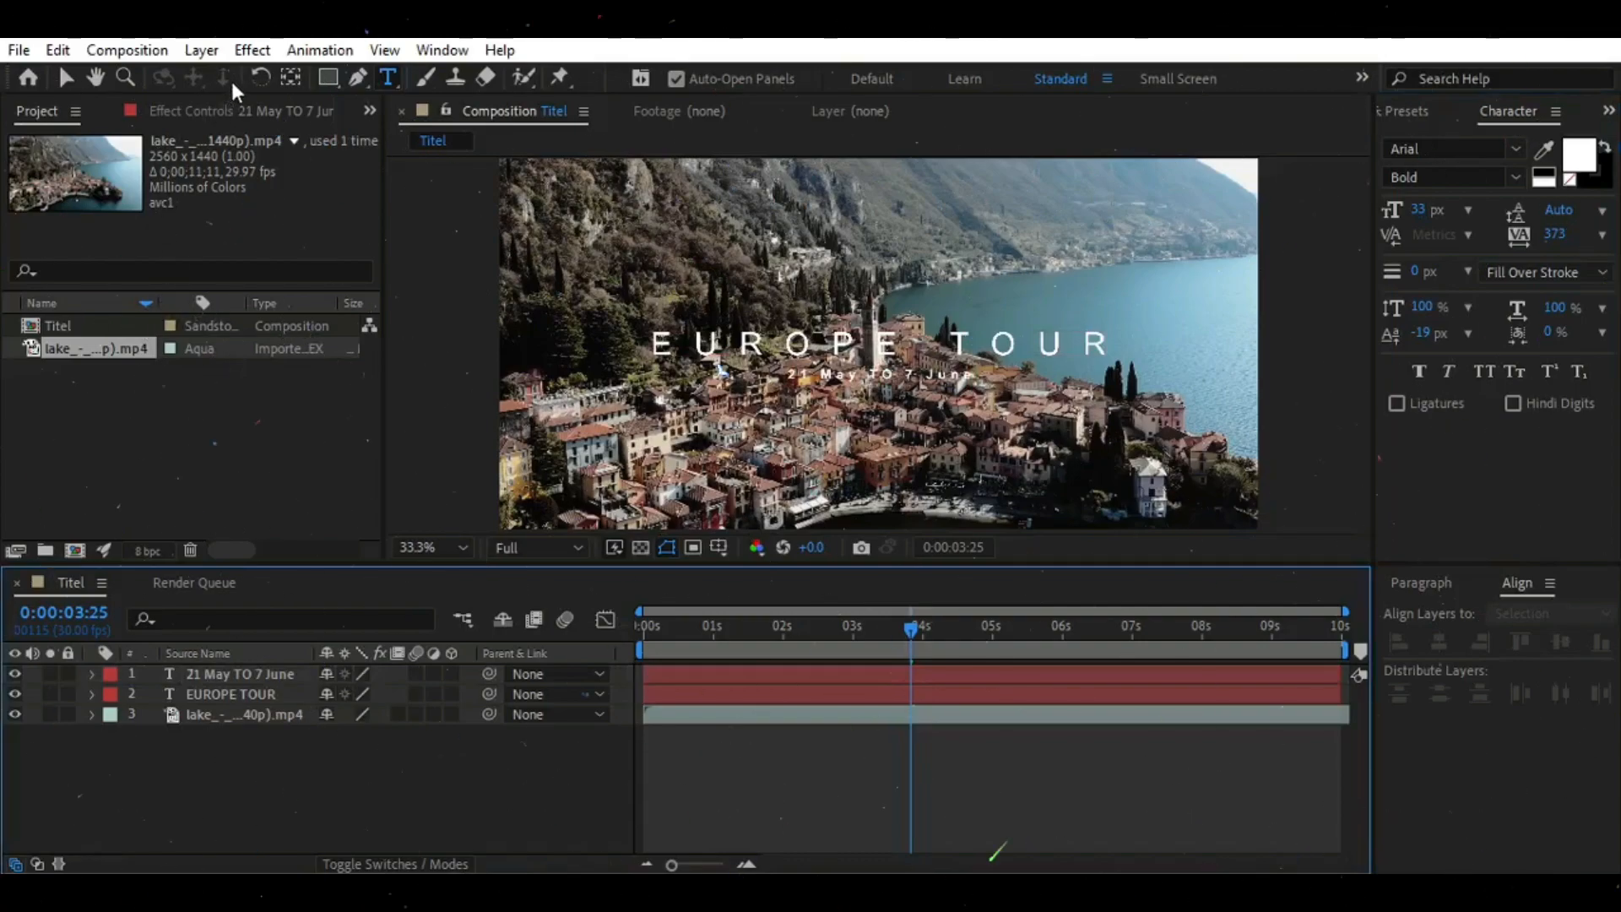
# Add a text layer reading "2023" below the date line and centre it horizontally in the composition
pyautogui.click(943, 442)
pyautogui.write('2023')
pyautogui.click(244, 672)
pyautogui.click(1440, 644)
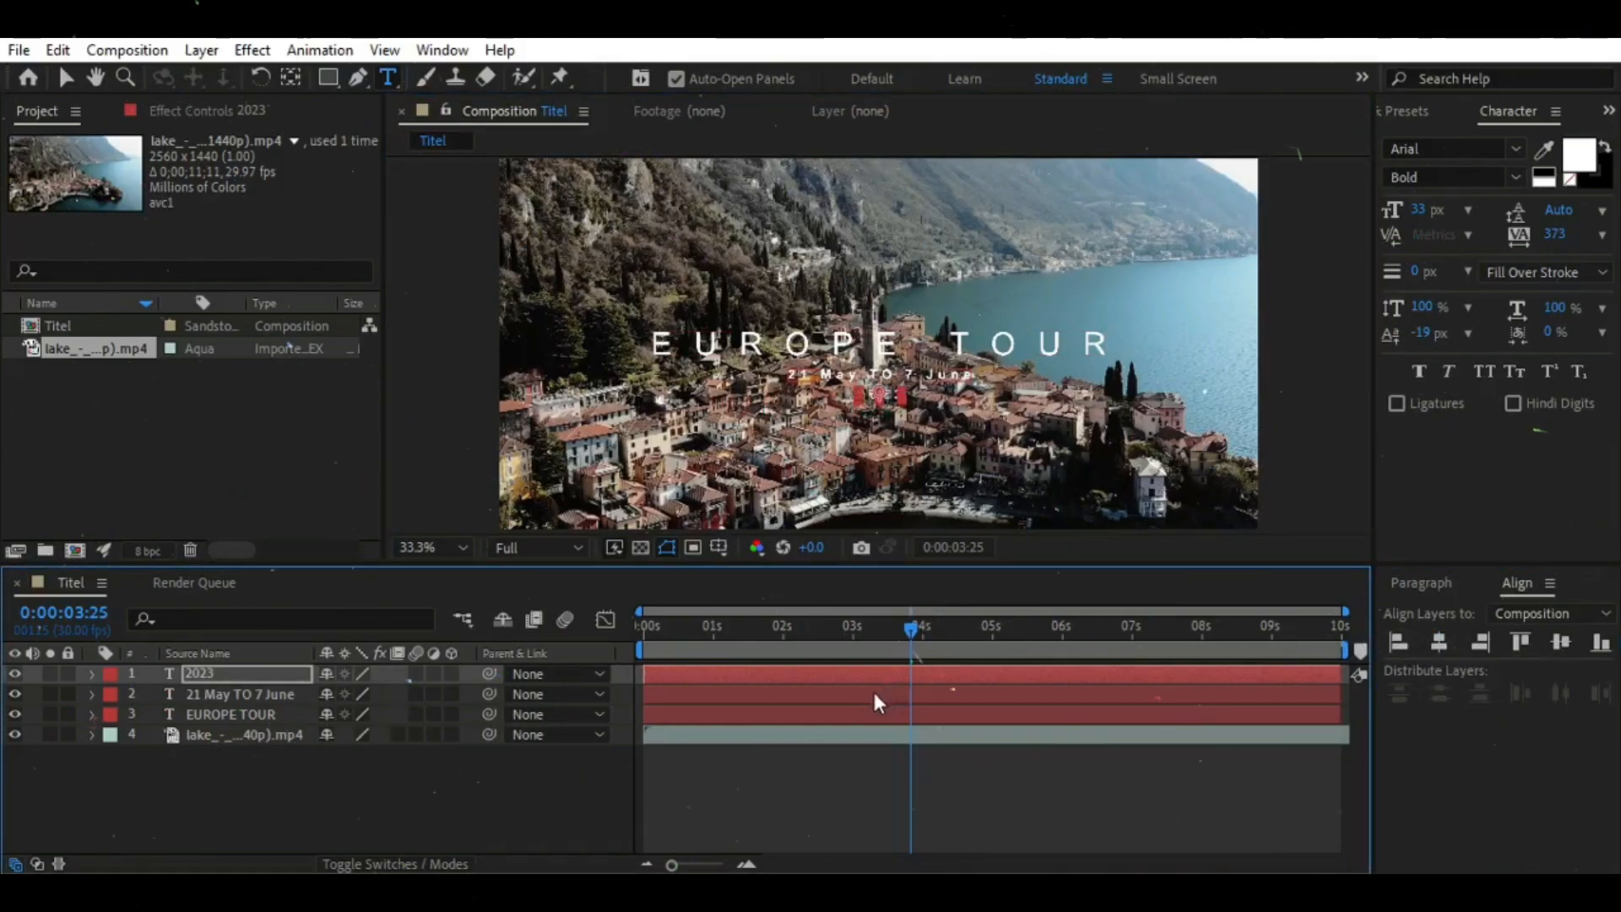
pyautogui.click(397, 754)
pyautogui.click(331, 674)
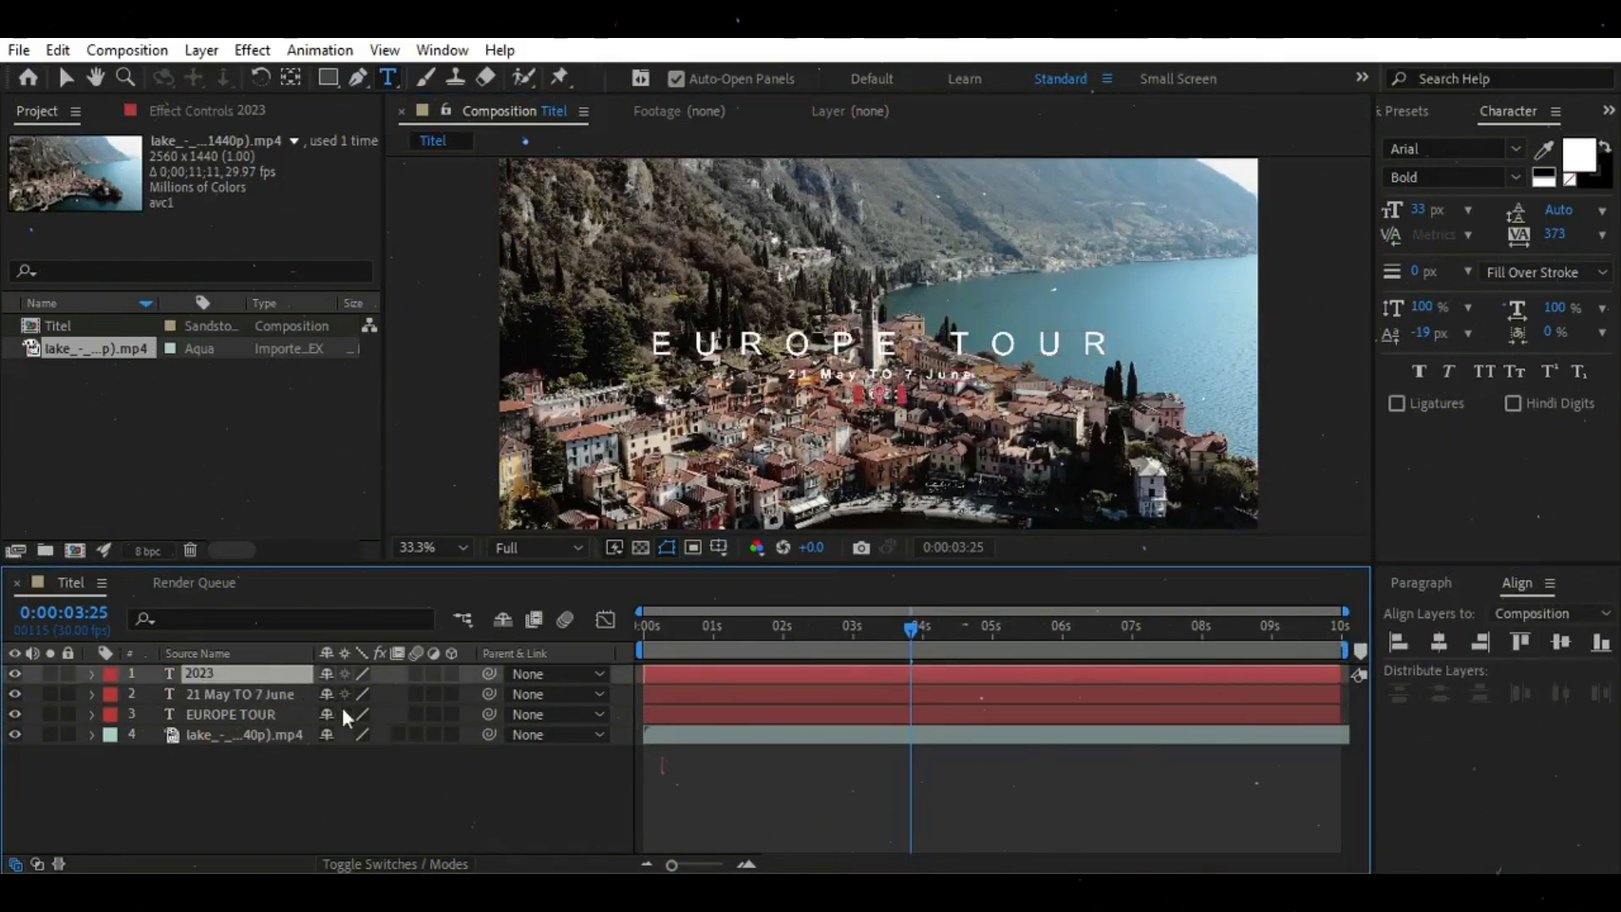
pyautogui.click(325, 763)
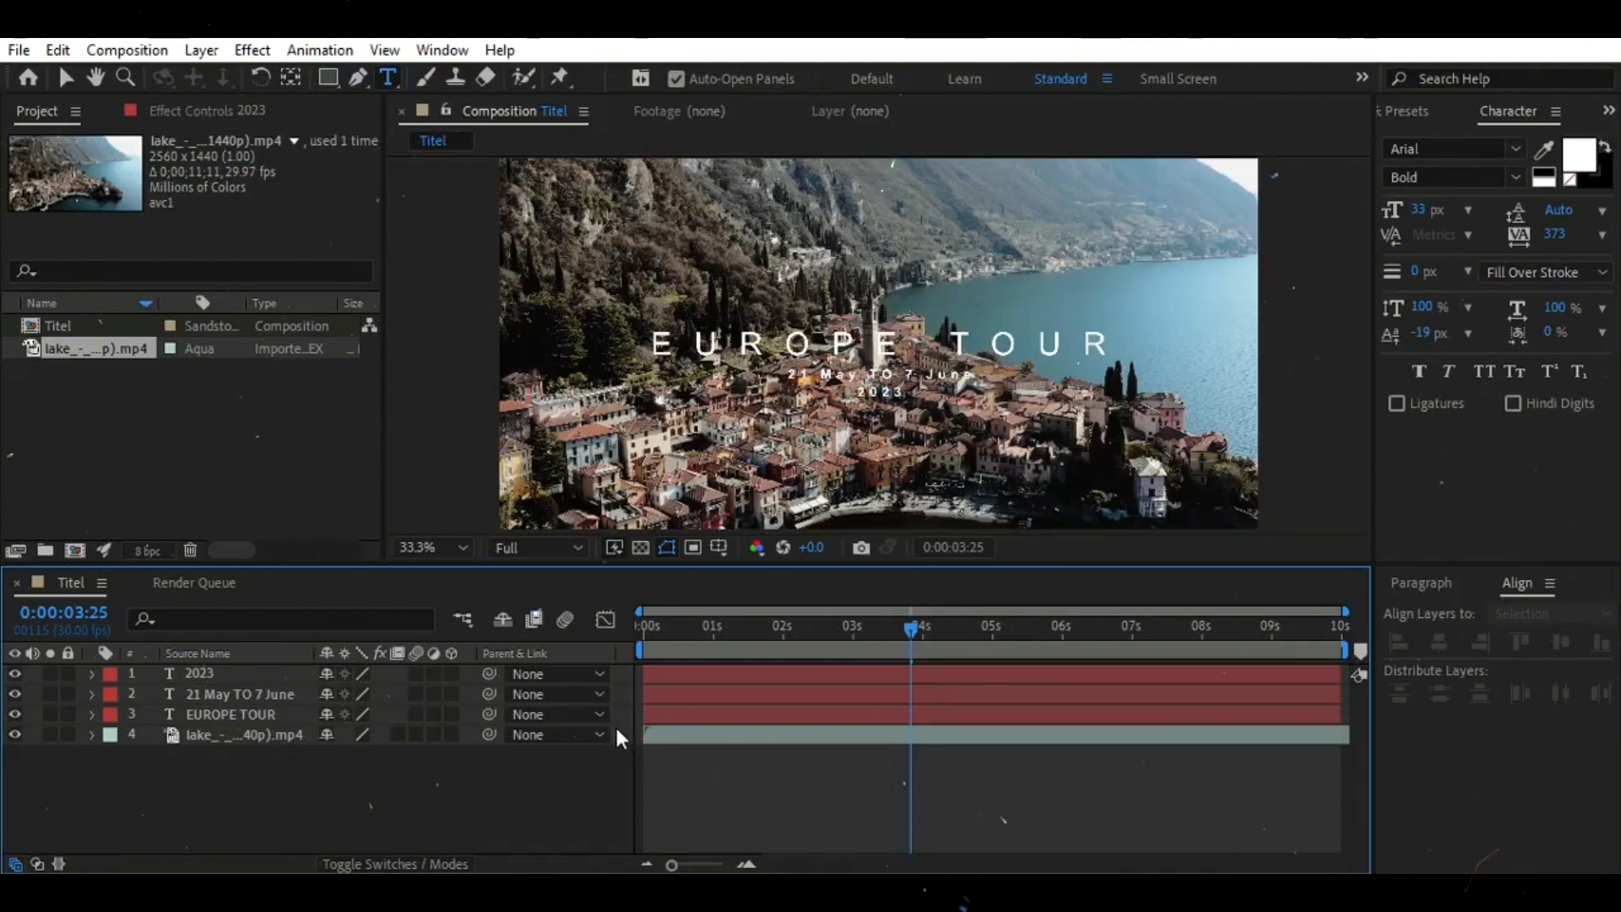
pyautogui.click(613, 731)
# Set the 2023 text's font size to 26 px and its tracking to 342
pyautogui.click(255, 672)
pyautogui.click(1423, 210)
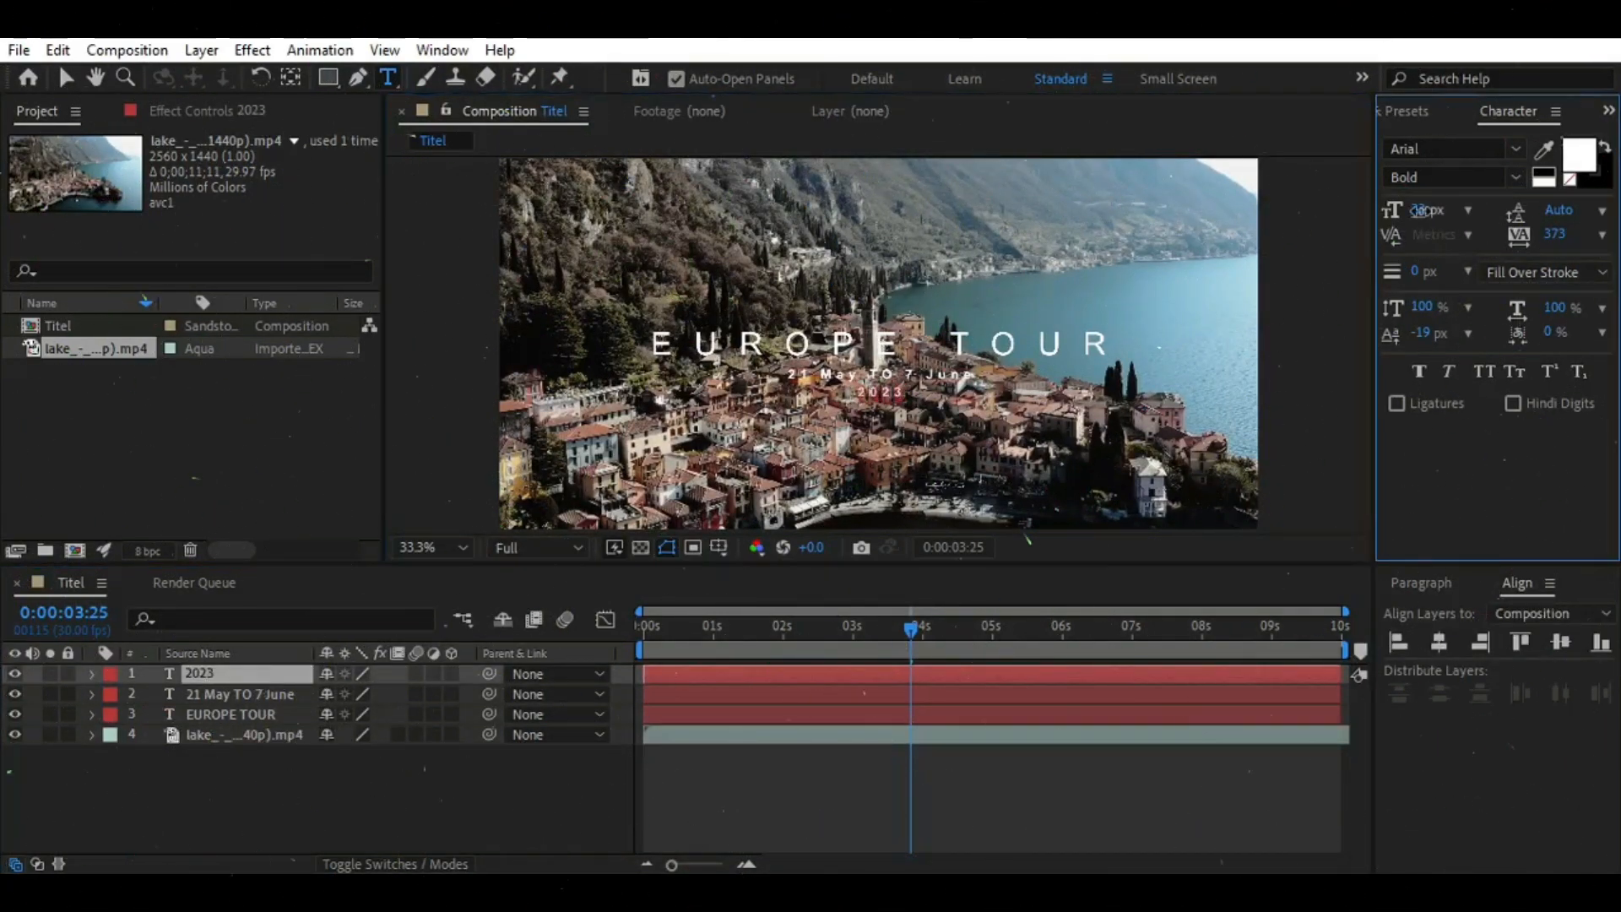
pyautogui.write('26')
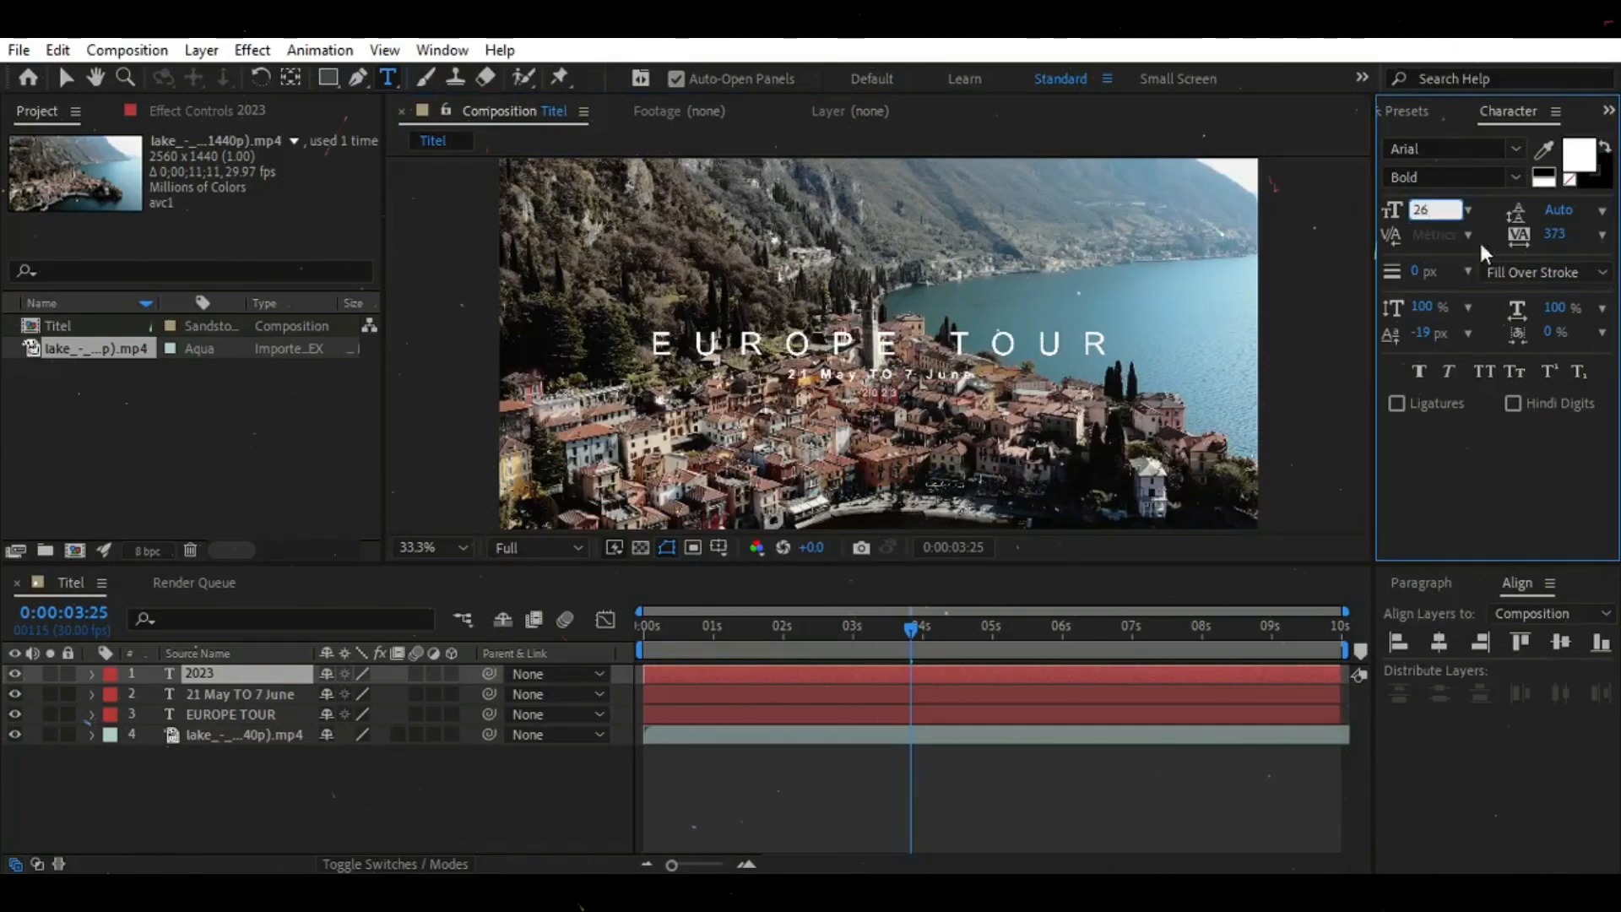
pyautogui.click(1558, 235)
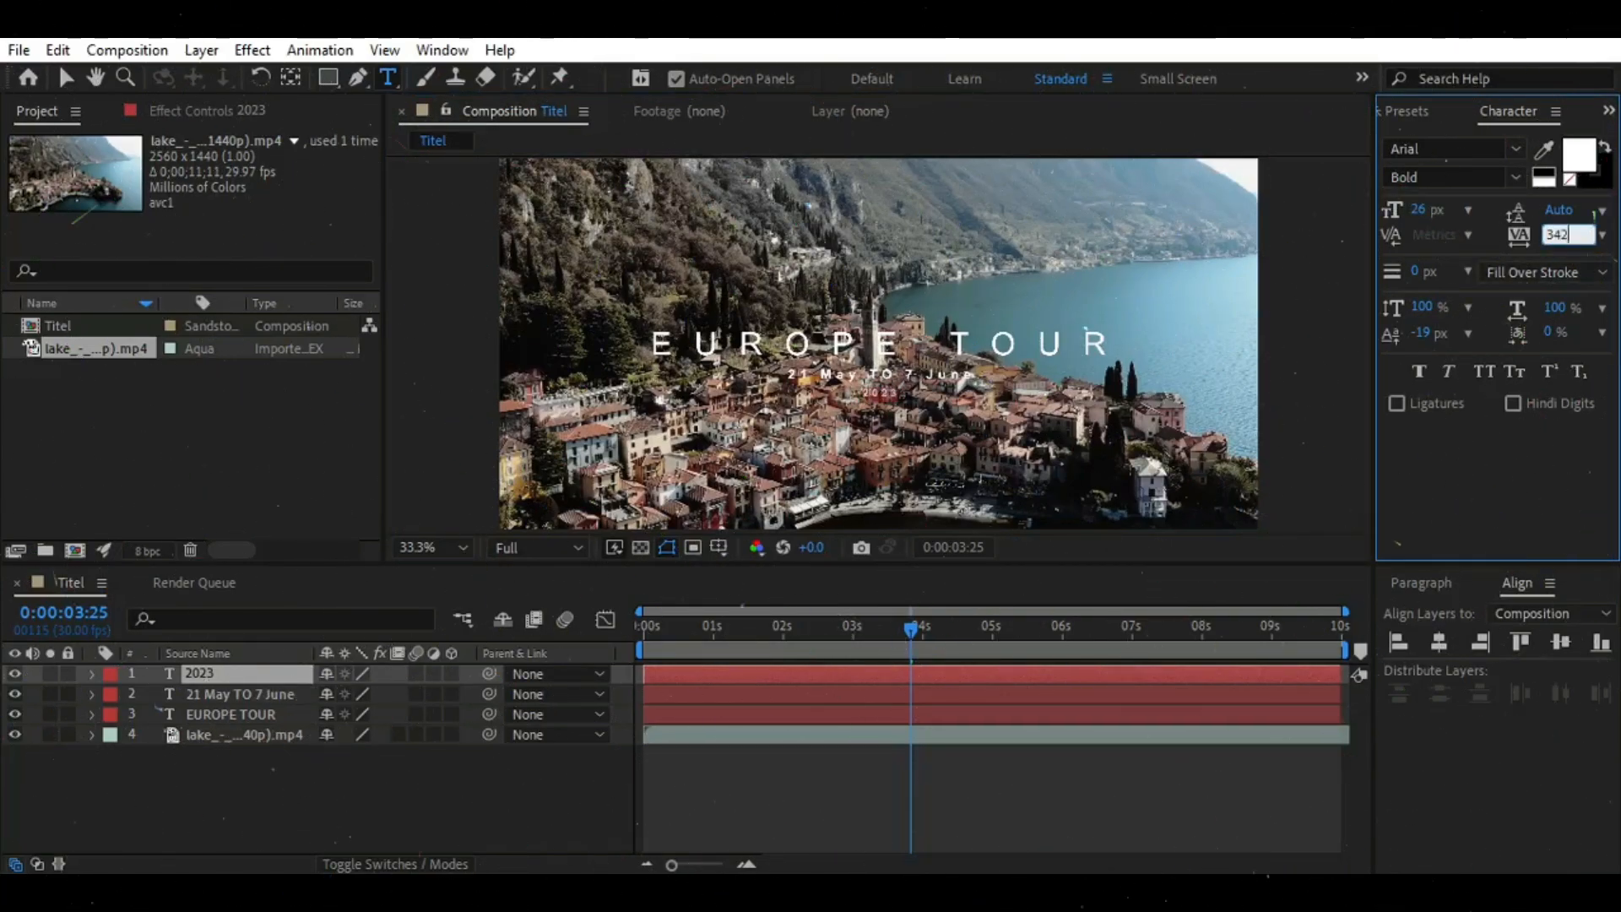
# Set the 21 May TO 7 June text's font size to 26 px and its tracking to 342
pyautogui.click(240, 695)
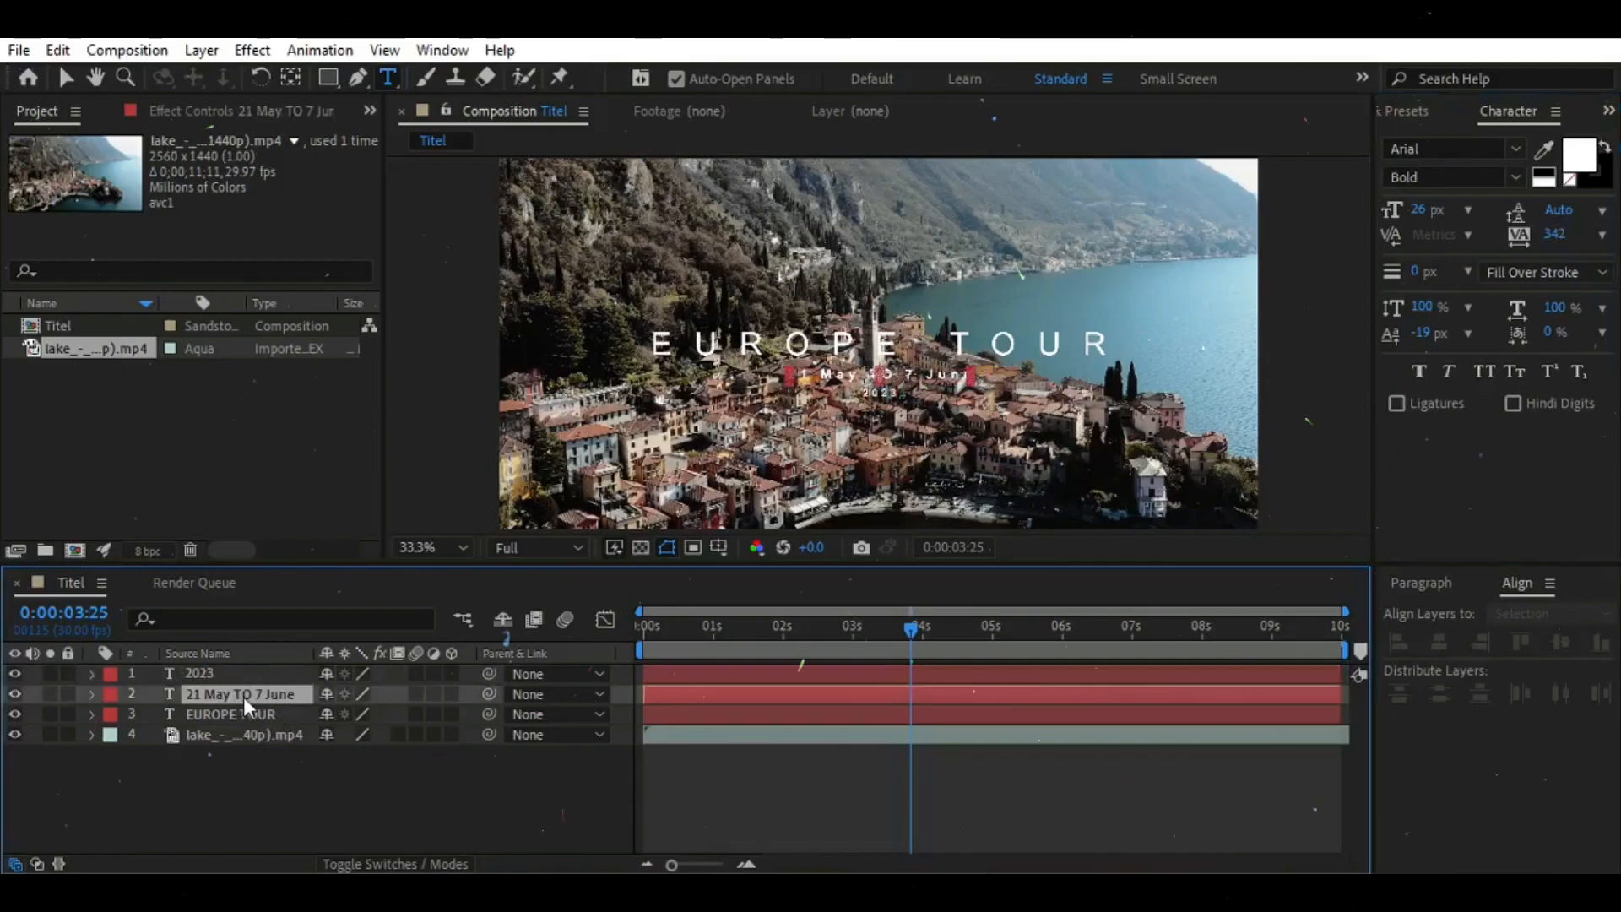
pyautogui.click(1425, 213)
pyautogui.write('26')
pyautogui.press('Return')
pyautogui.click(1558, 235)
pyautogui.write('342')
pyautogui.press('Return')
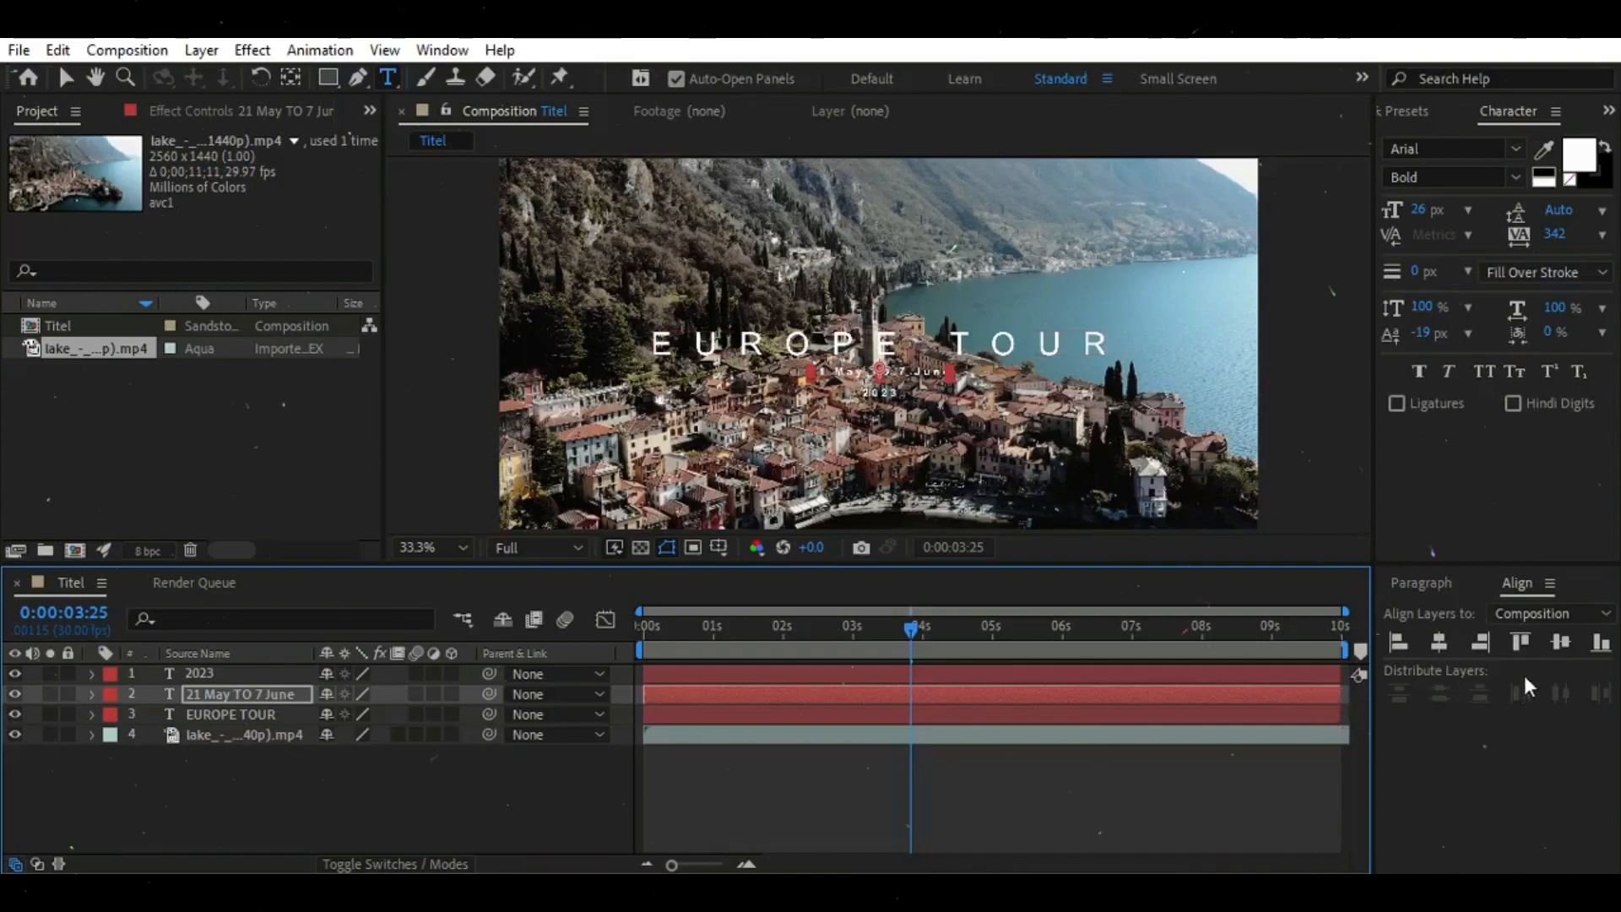
# Centre the resized 2023 line horizontally in the composition again
pyautogui.click(257, 672)
pyautogui.click(1438, 642)
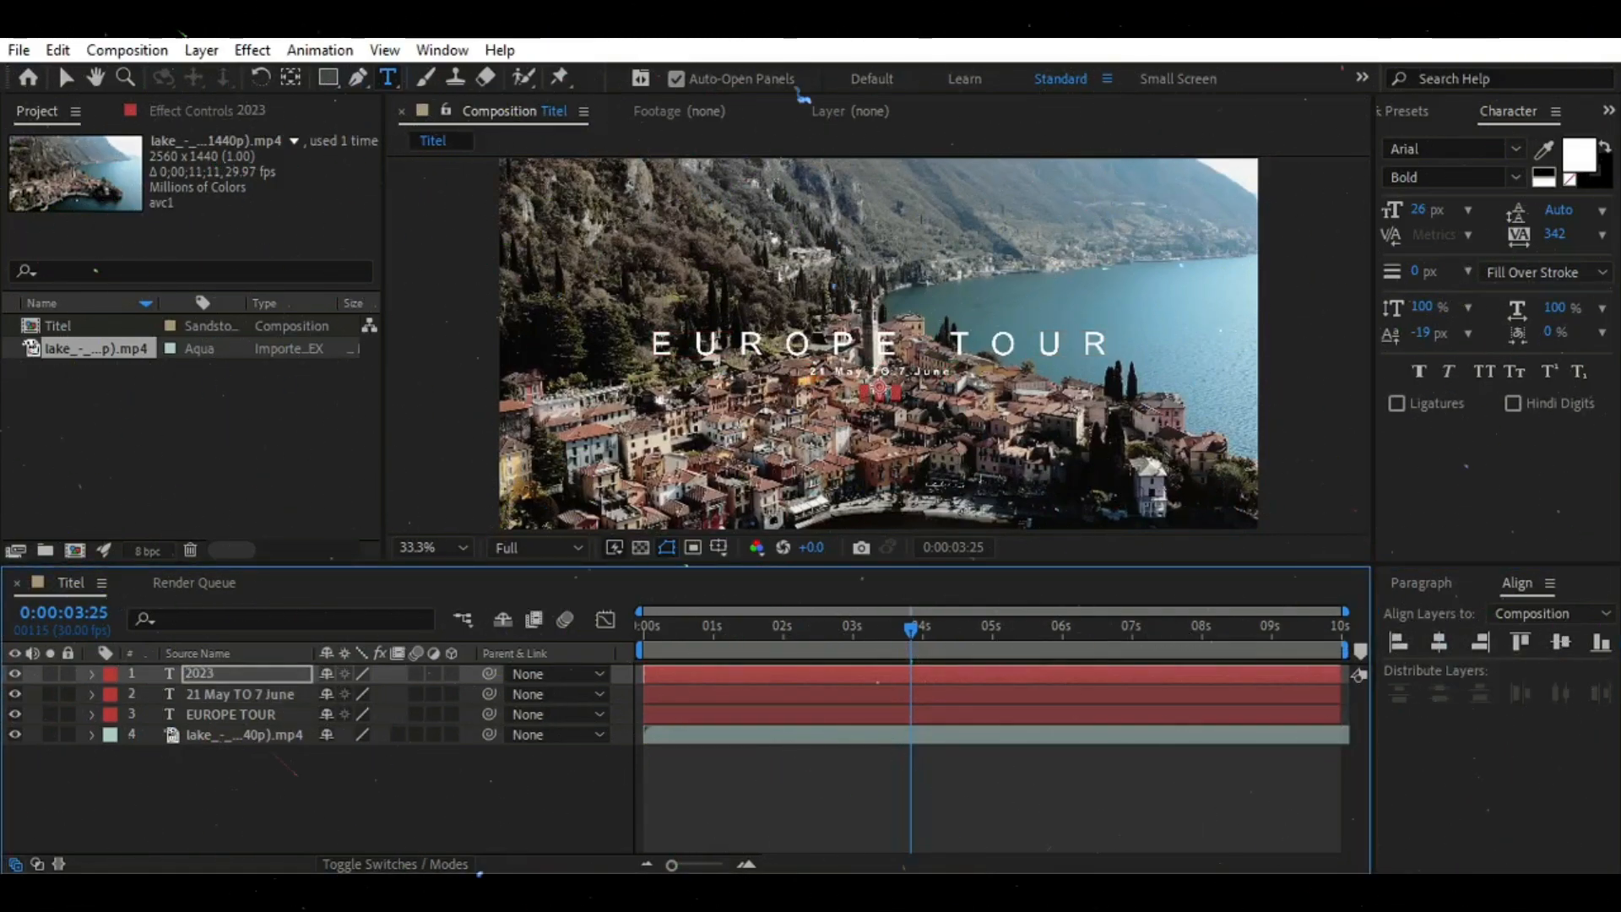
pyautogui.click(453, 772)
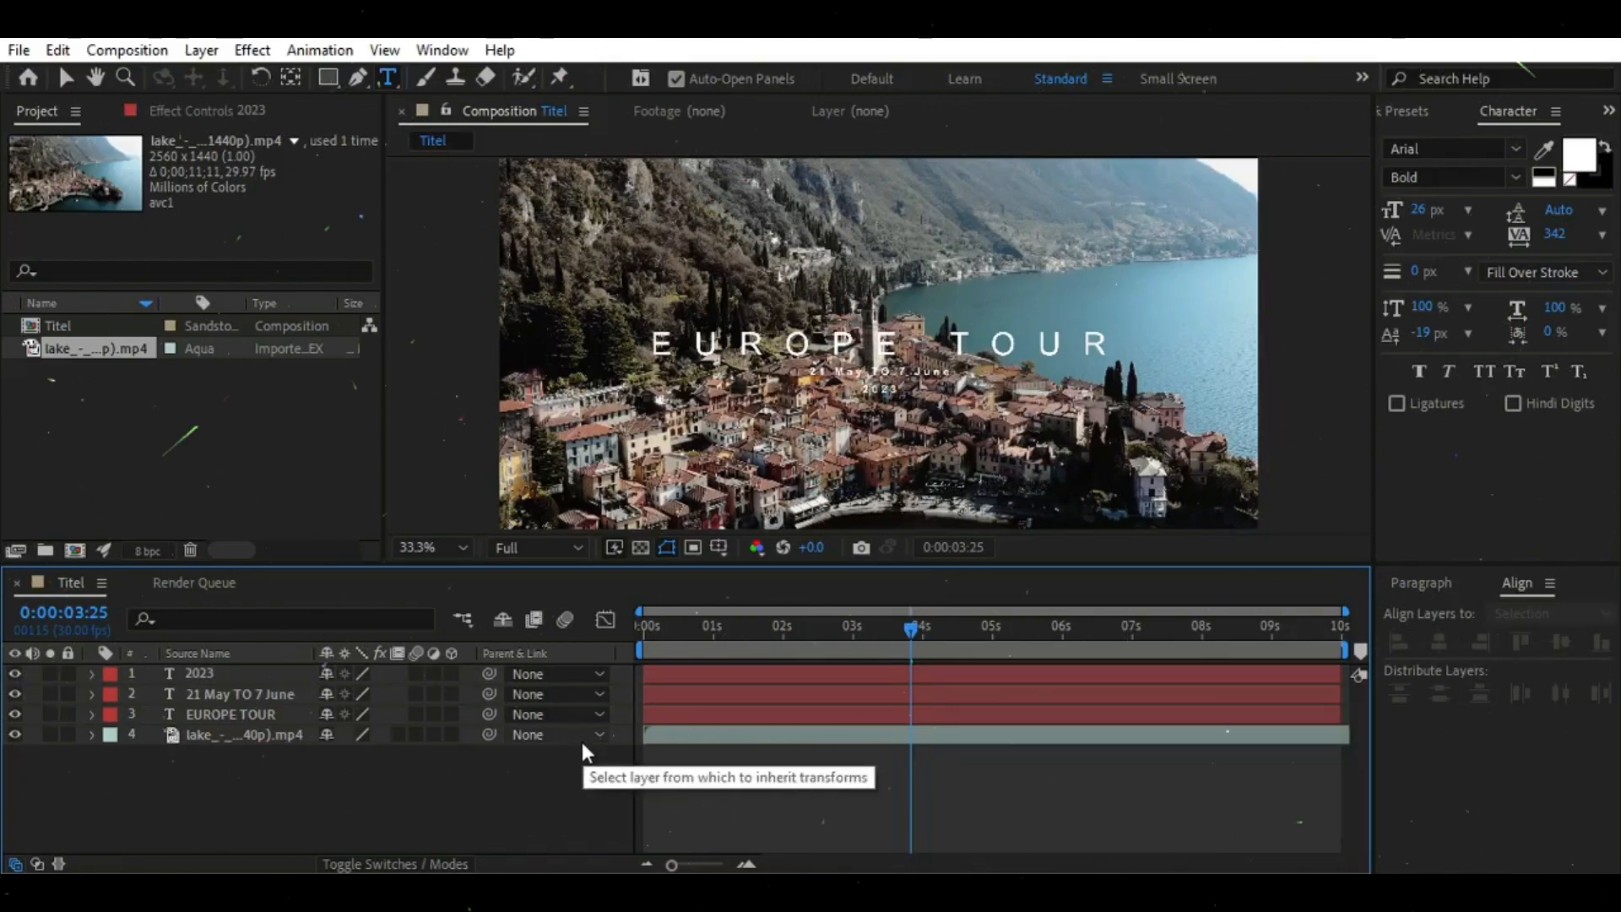
# At 0:00:03:07, find the Fade Up And Flip text preset and apply it to the 21 May TO 7 June and 2023 layers
pyautogui.click(246, 693)
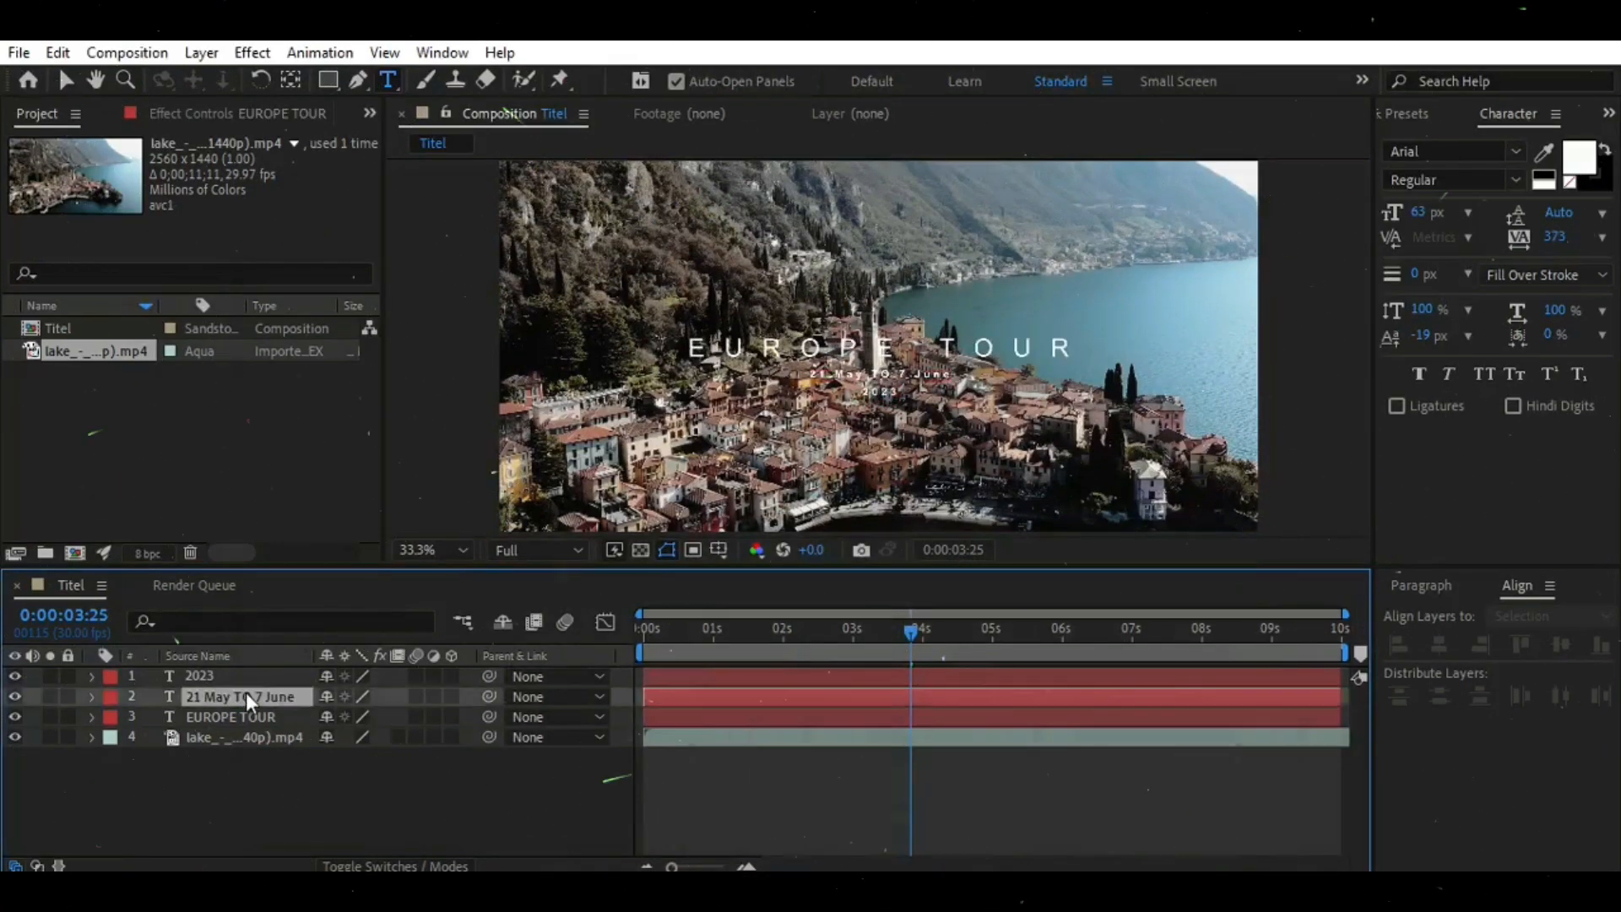
pyautogui.moveTo(906, 628); pyautogui.dragTo(866, 617)
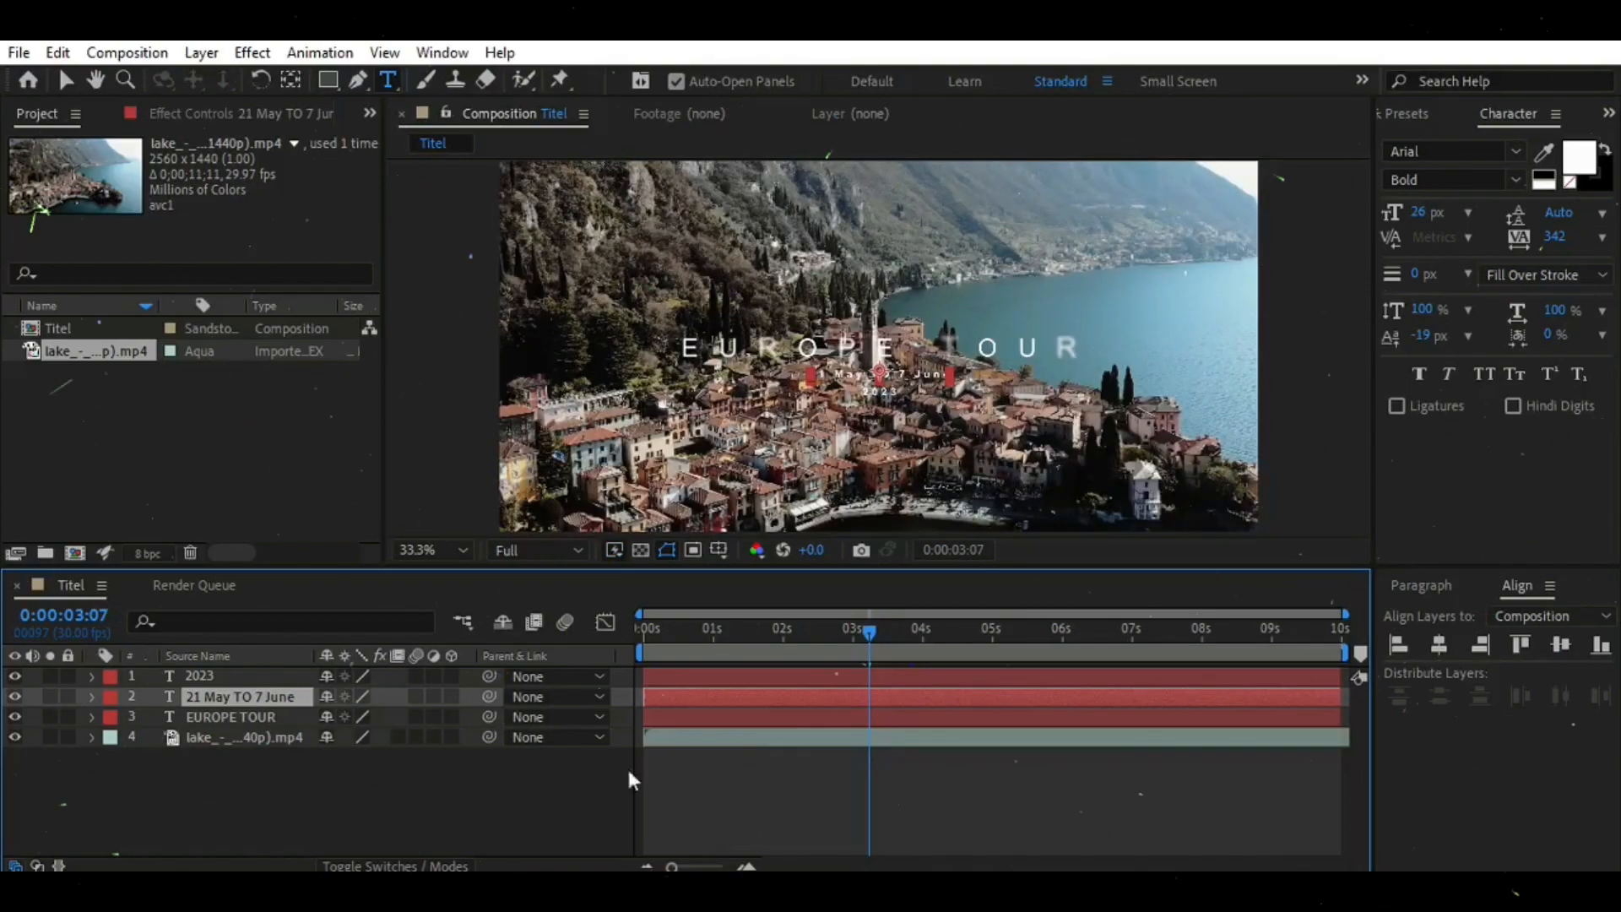
pyautogui.click(1406, 115)
pyautogui.click(1461, 145)
pyautogui.write('fid')
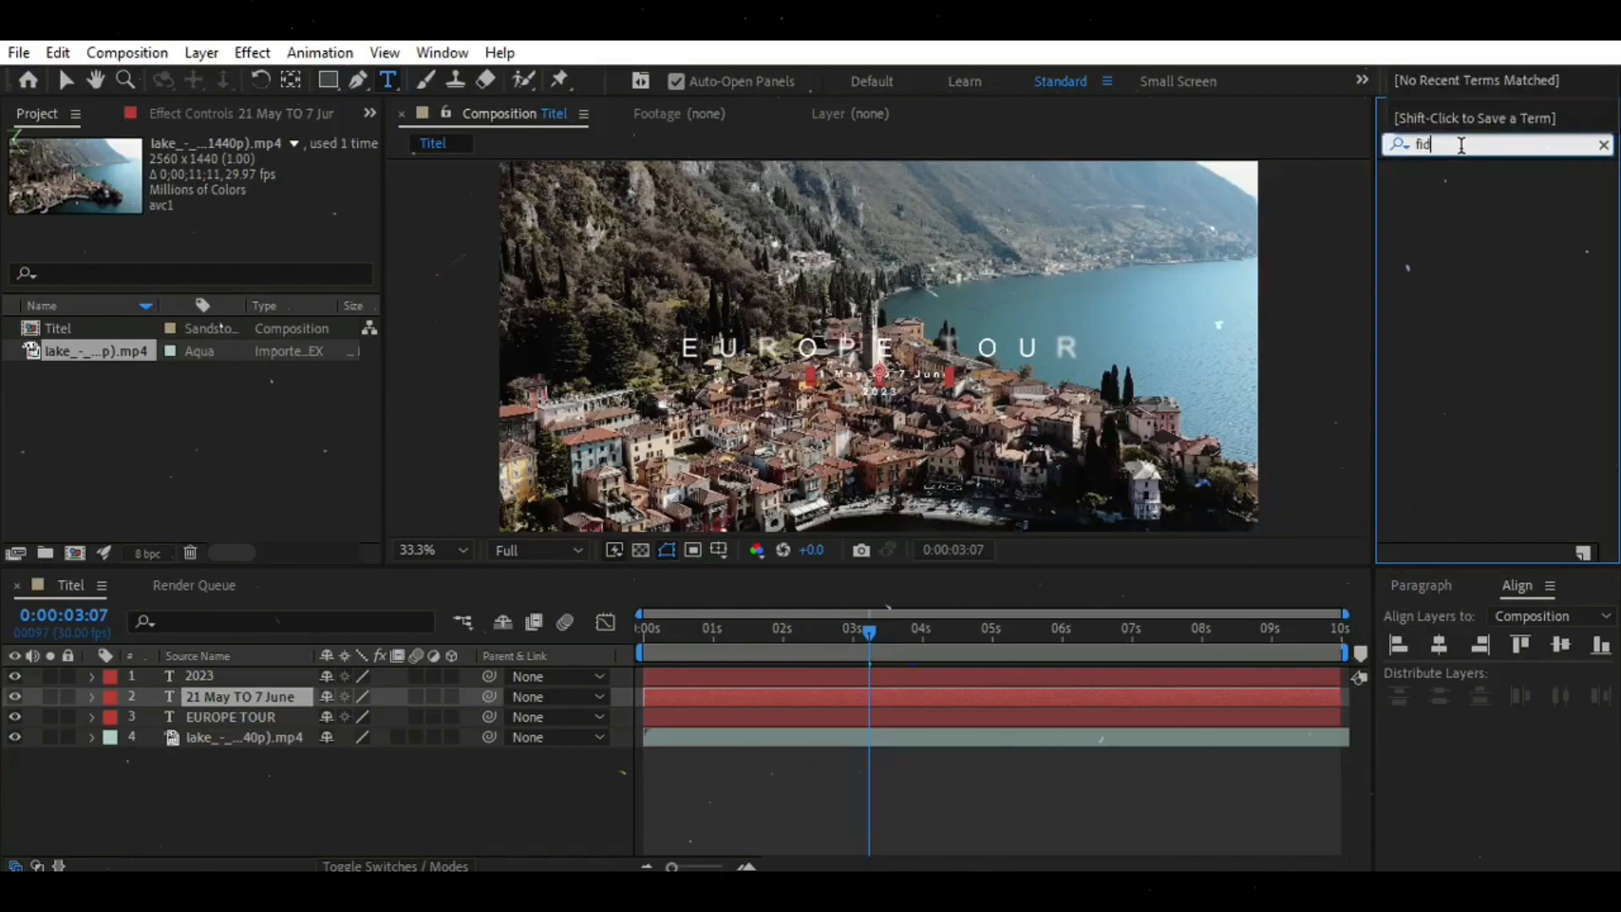
pyautogui.press('BackSpace')
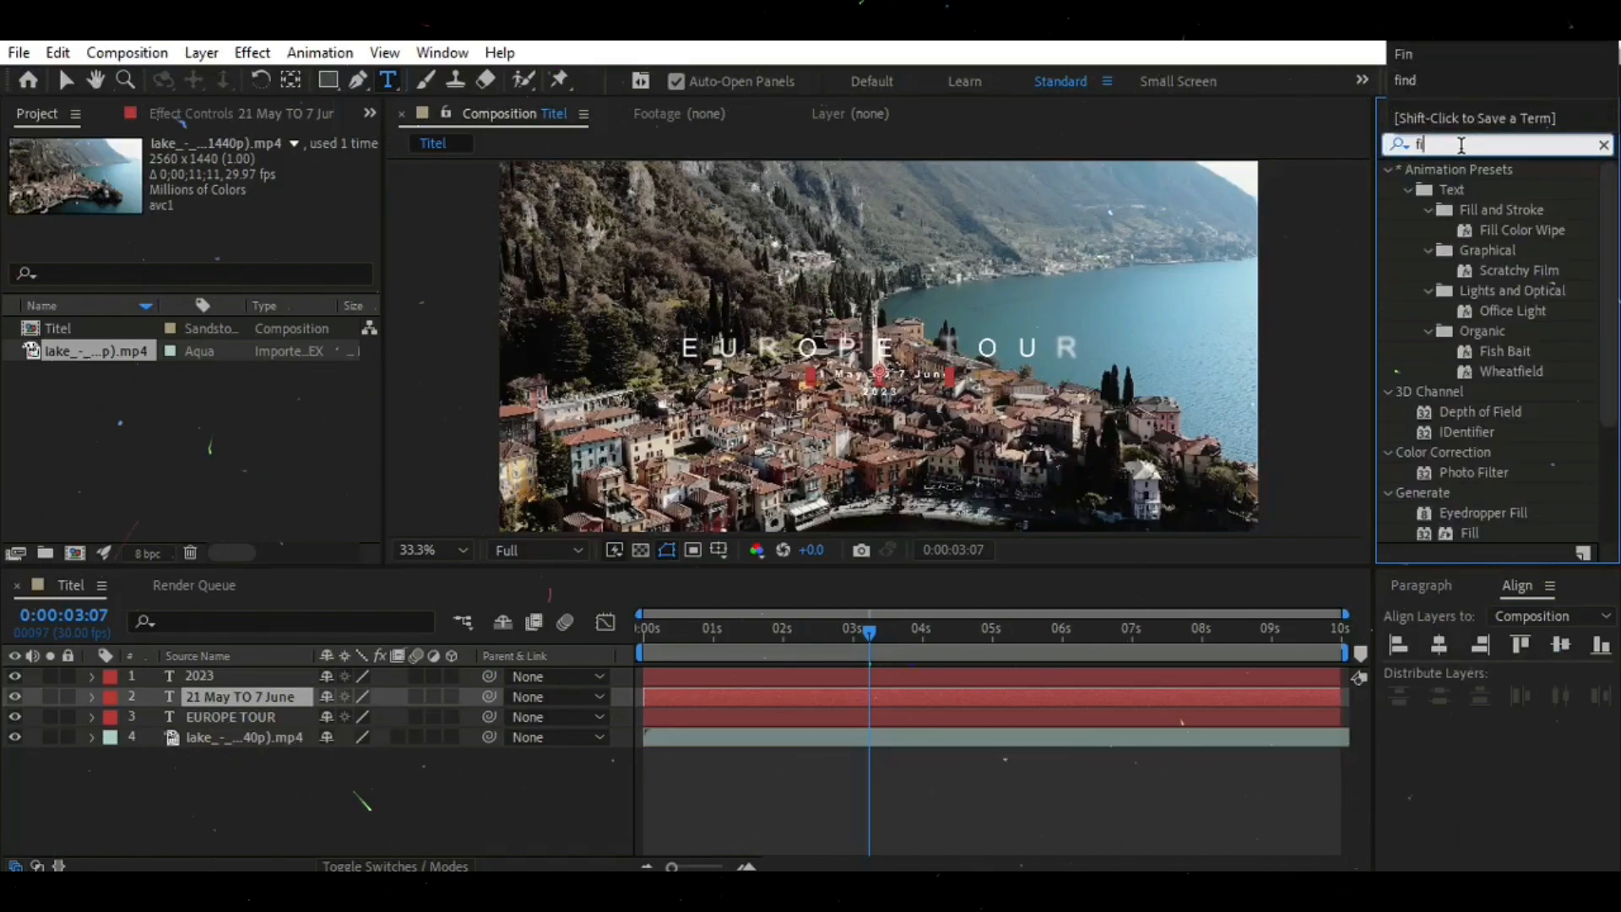
pyautogui.write('l')
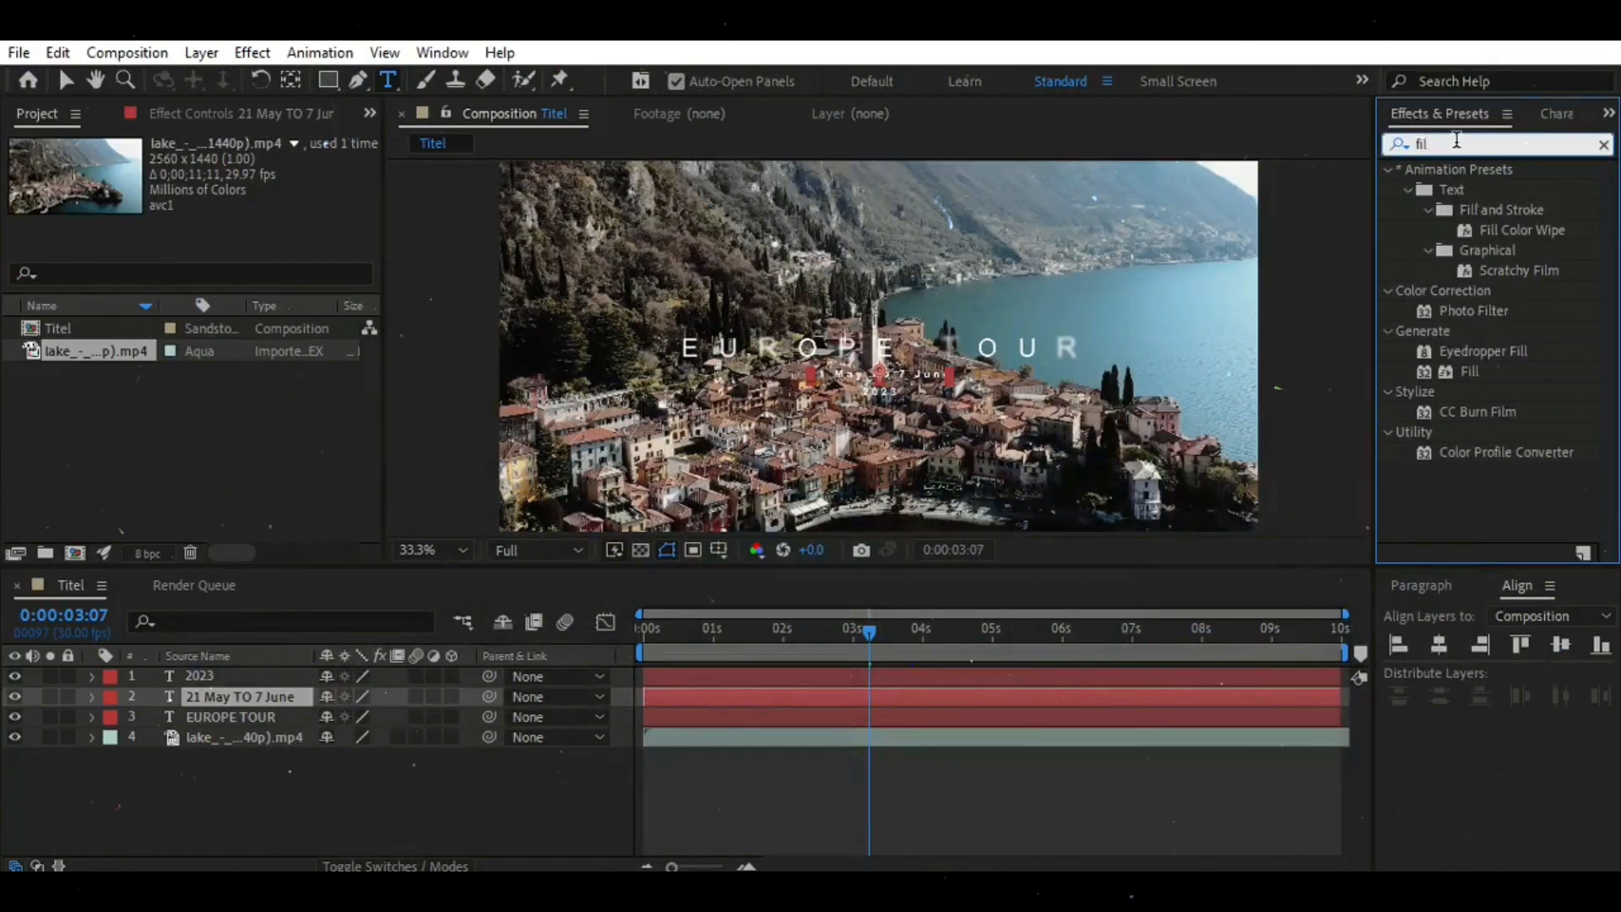
pyautogui.press('BackSpace')
pyautogui.press('BackSpace')
pyautogui.write('ade')
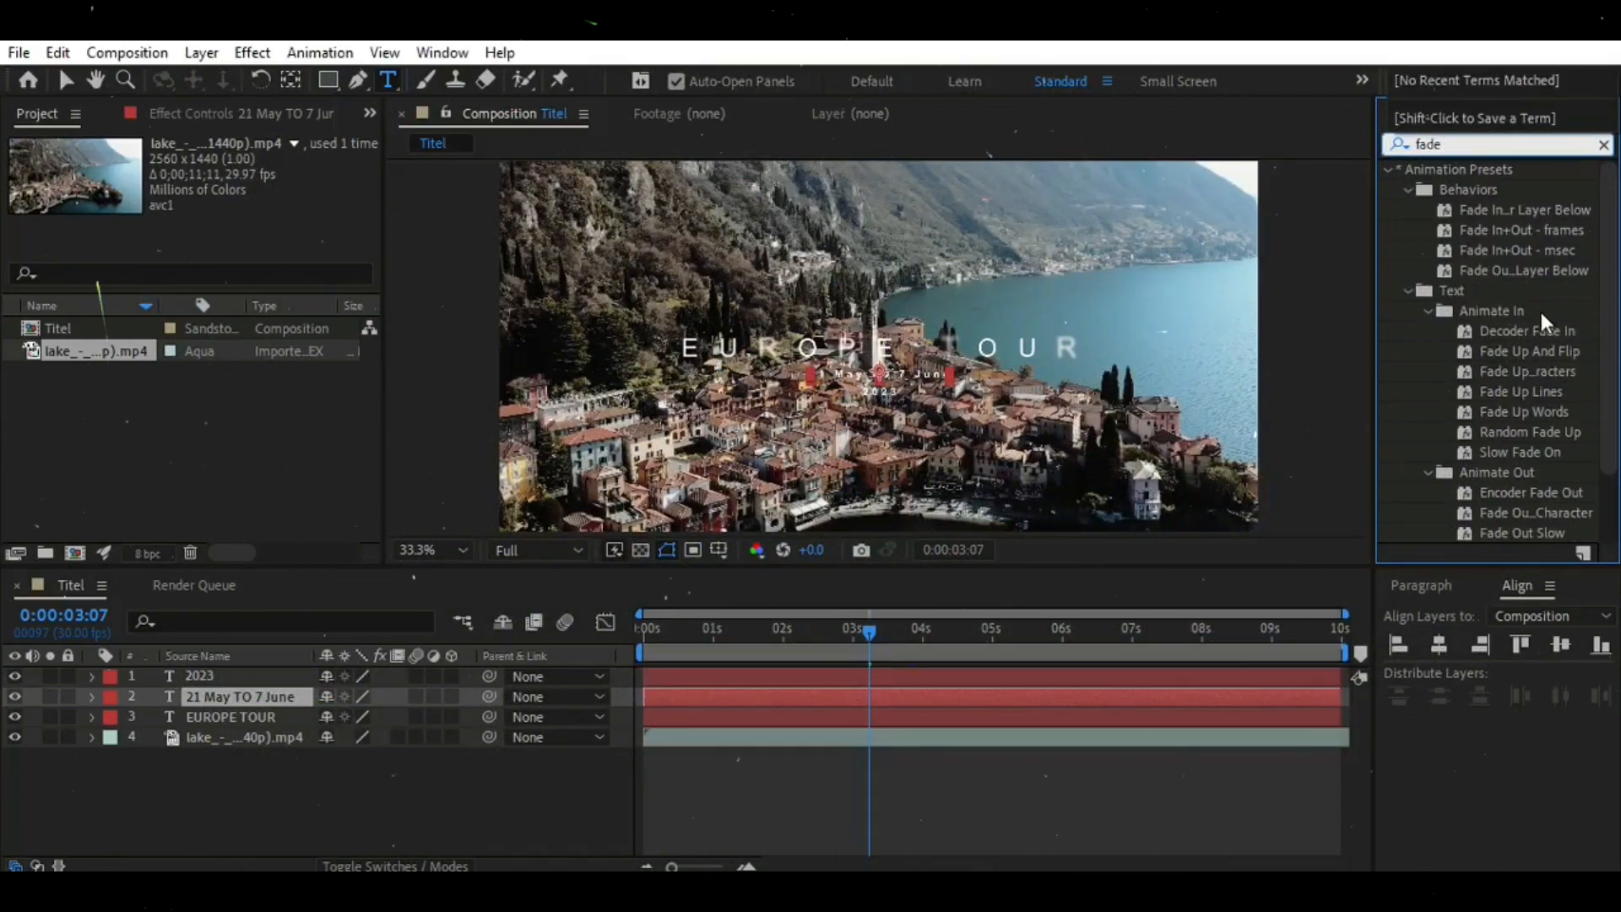
pyautogui.write(' u')
pyautogui.moveTo(1537, 230); pyautogui.dragTo(223, 687)
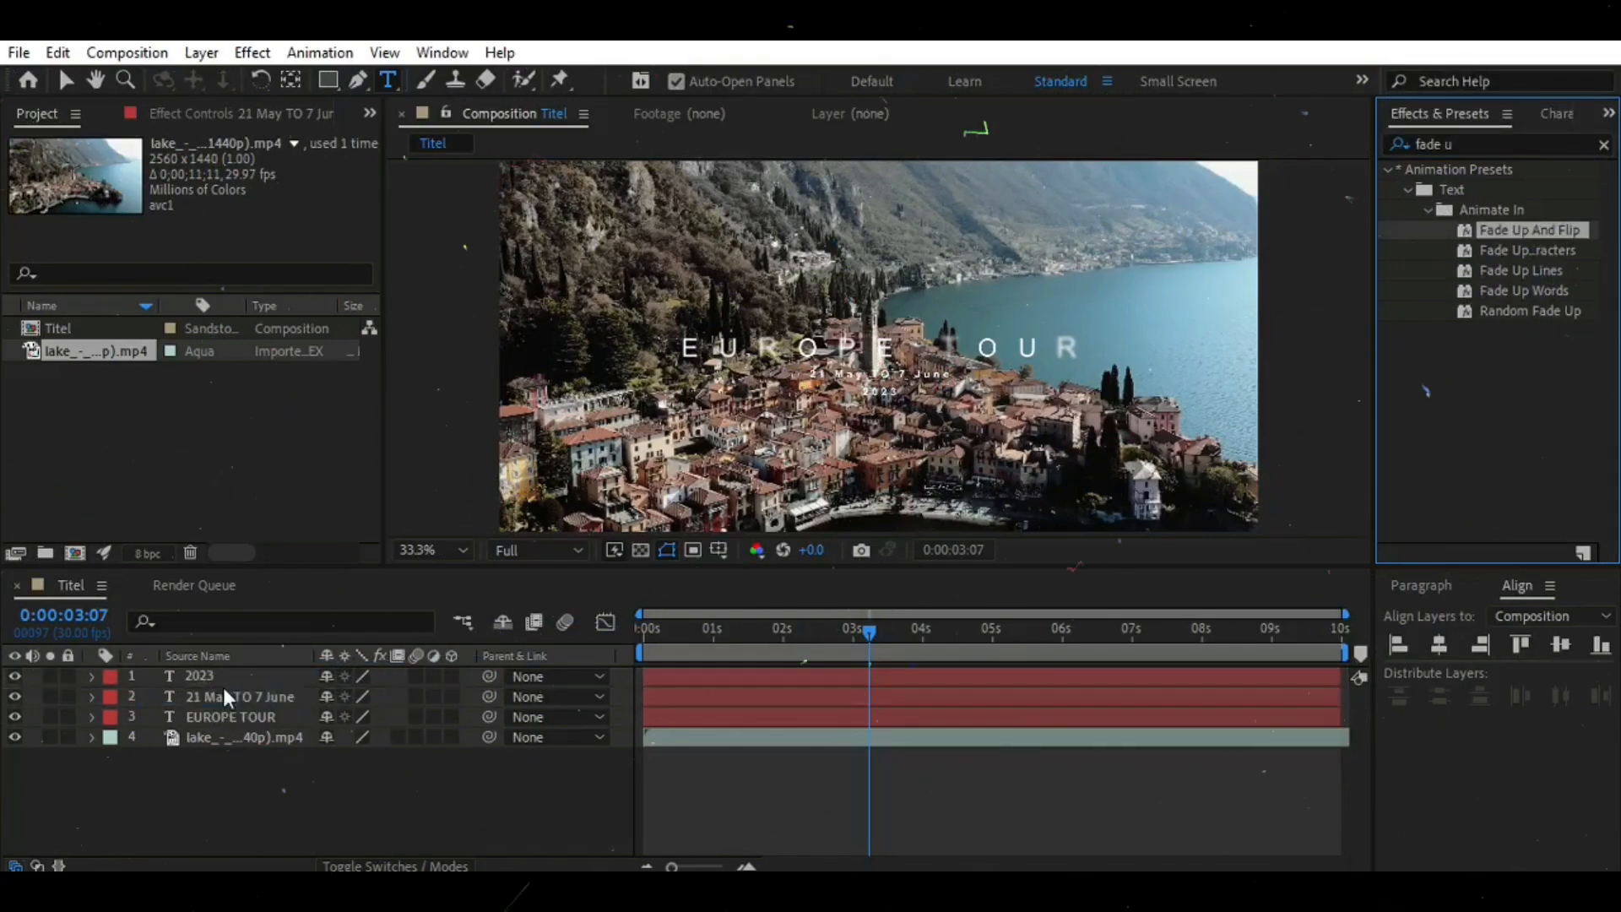
pyautogui.moveTo(1520, 231); pyautogui.dragTo(231, 681)
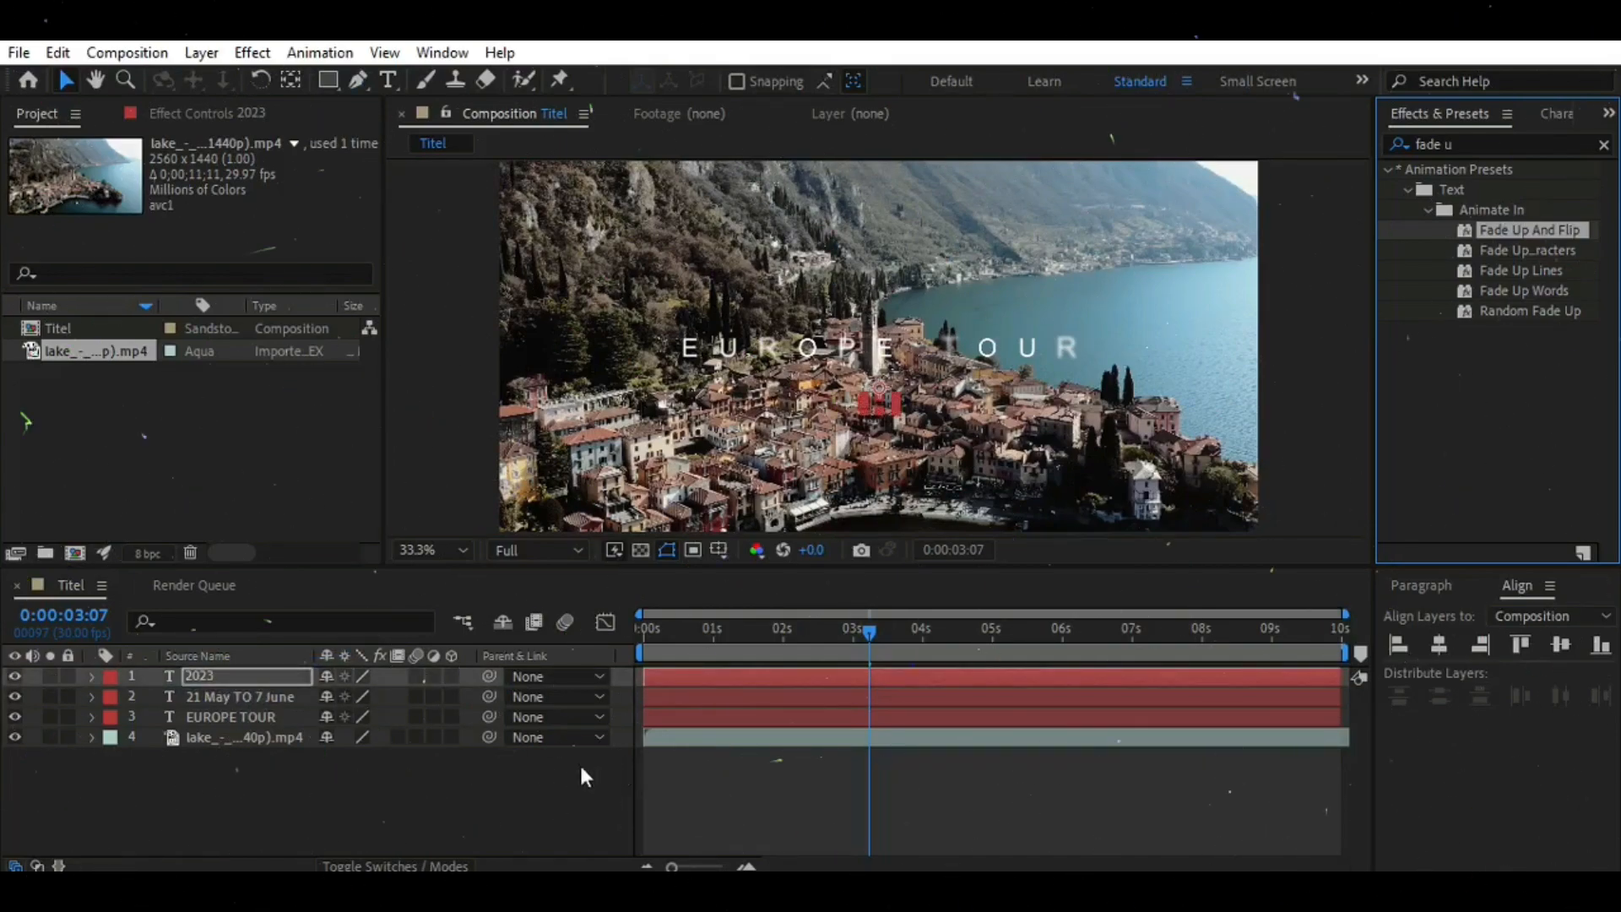
# At 0:00:08:01, prepare the Pen tool with a white (FFFFFF) 3 px stroke, viewing the titles at 100%
pyautogui.moveTo(891, 631); pyautogui.dragTo(1204, 632)
pyautogui.click(582, 823)
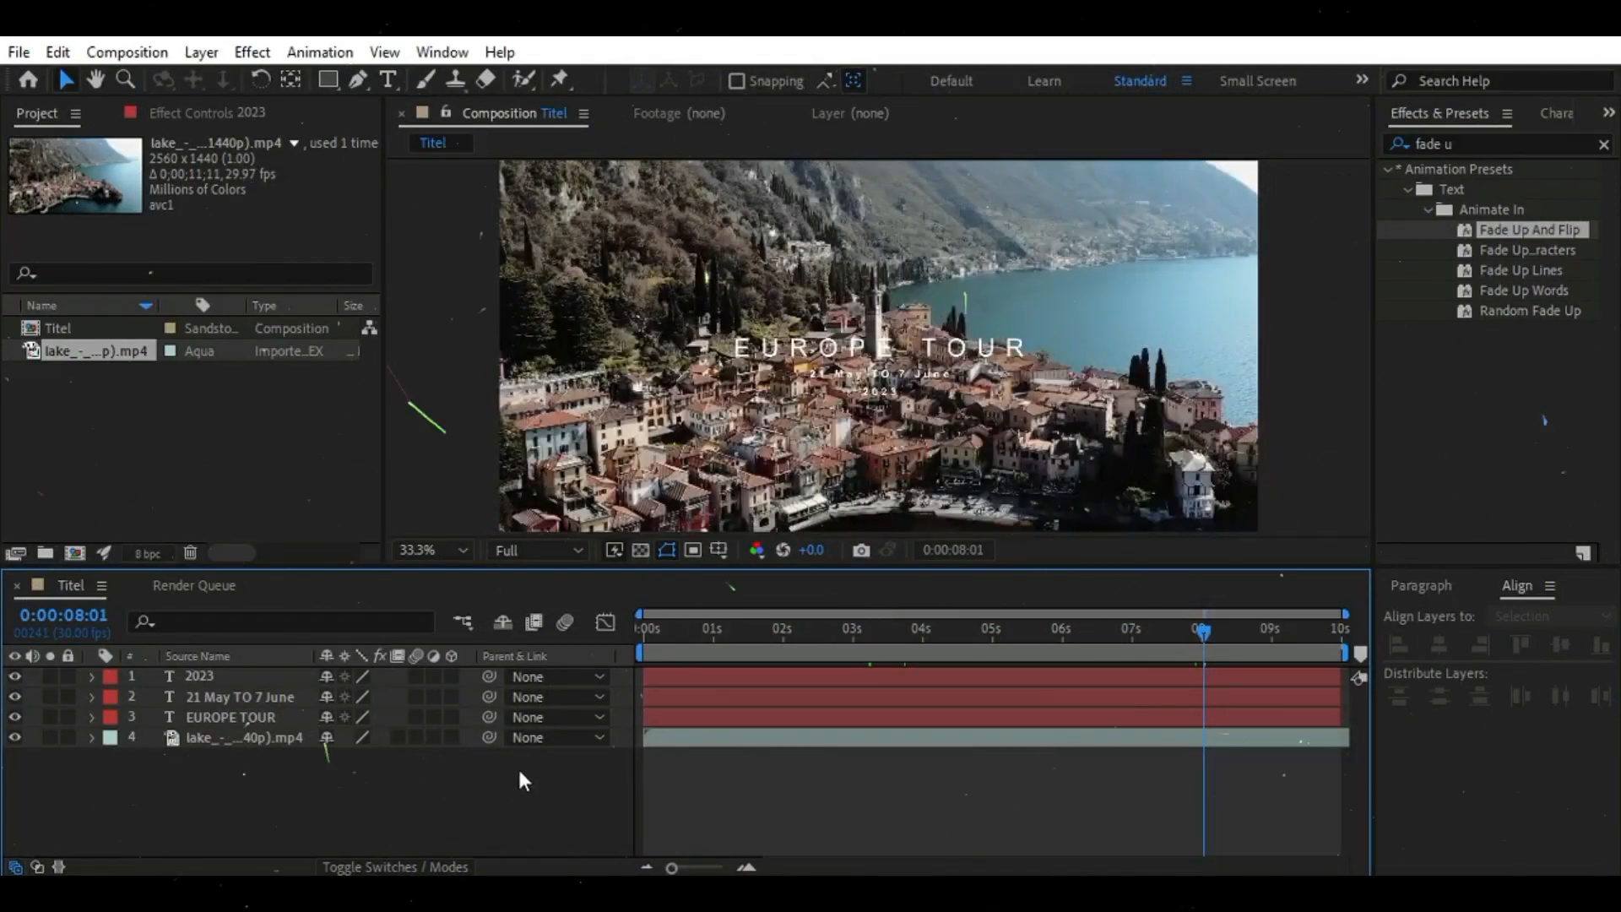
pyautogui.click(465, 551)
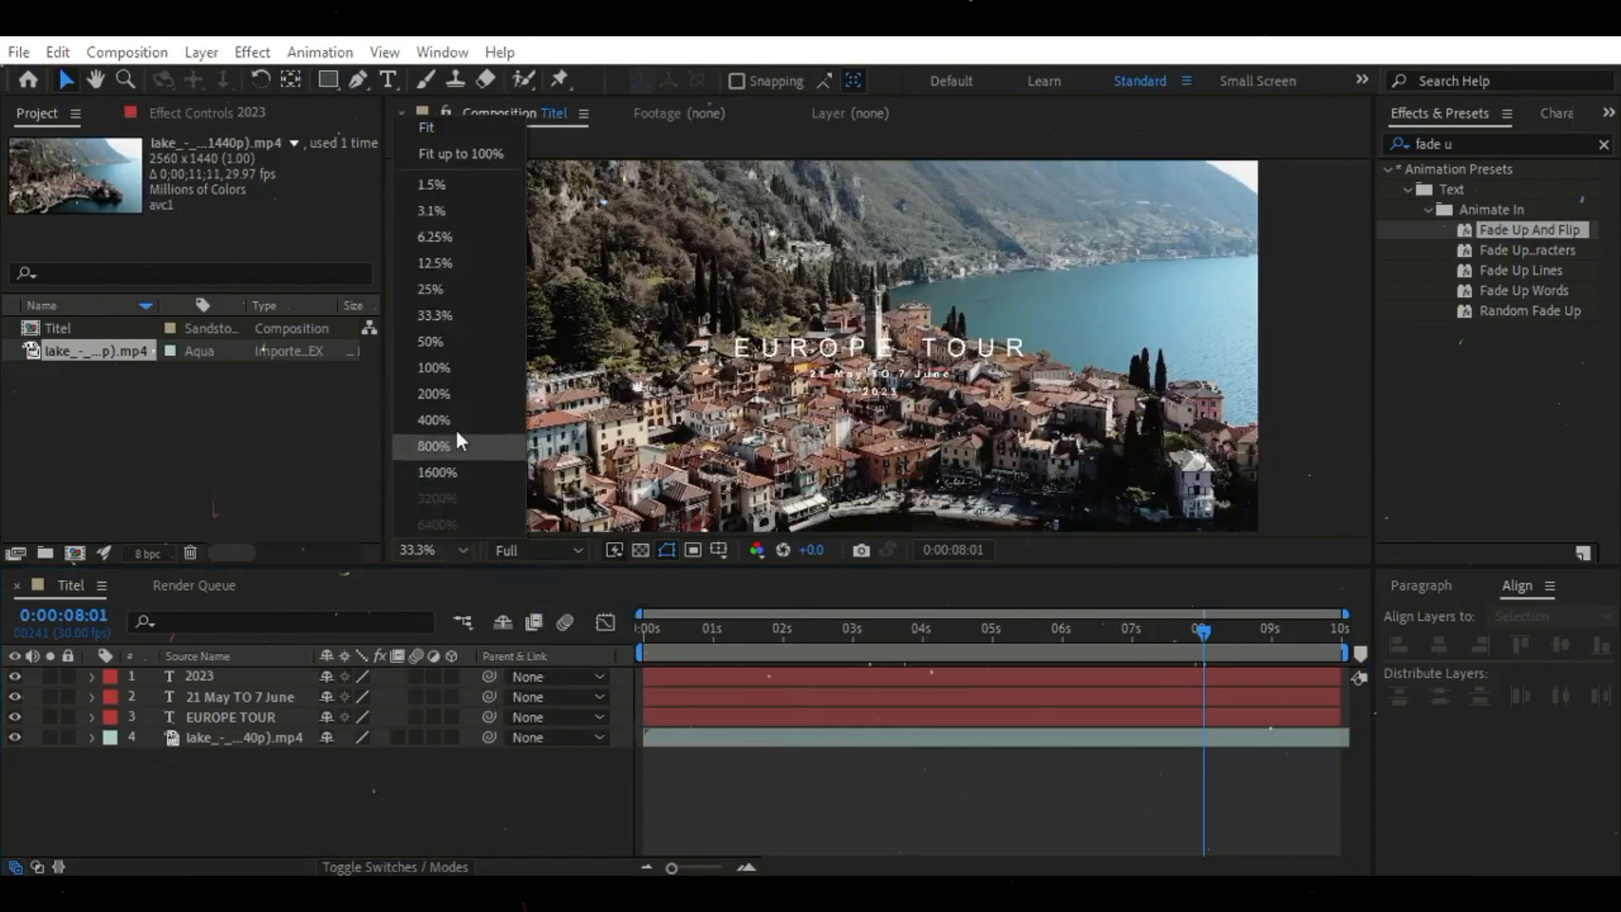
pyautogui.click(446, 341)
pyautogui.click(453, 547)
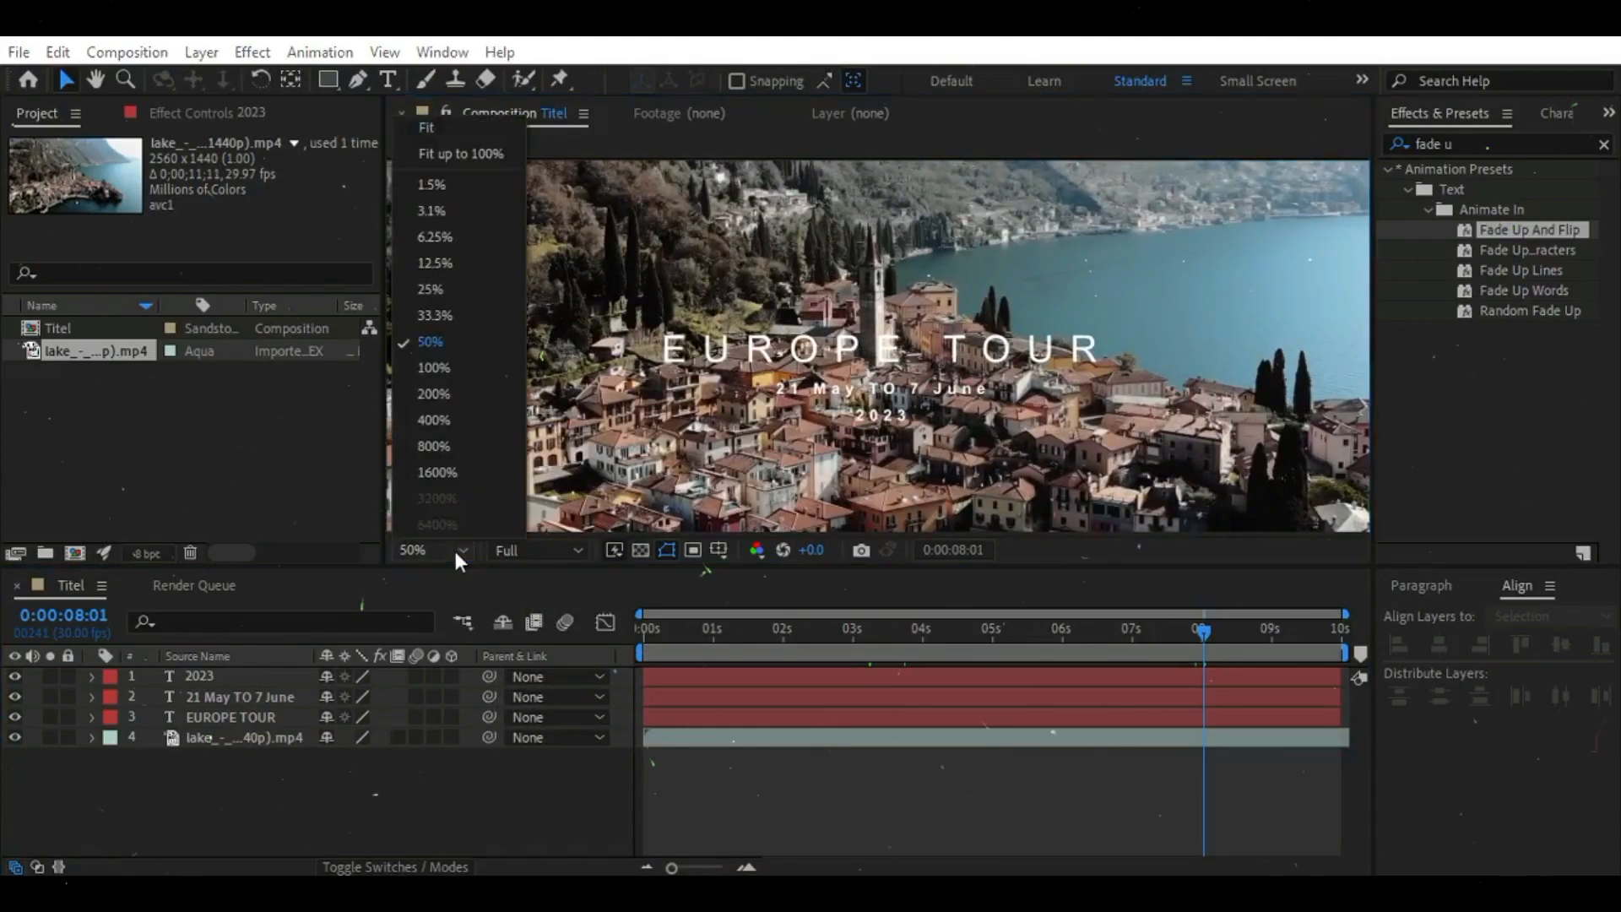
pyautogui.click(456, 370)
pyautogui.press('h')
pyautogui.moveTo(977, 372); pyautogui.dragTo(977, 310)
pyautogui.press('v')
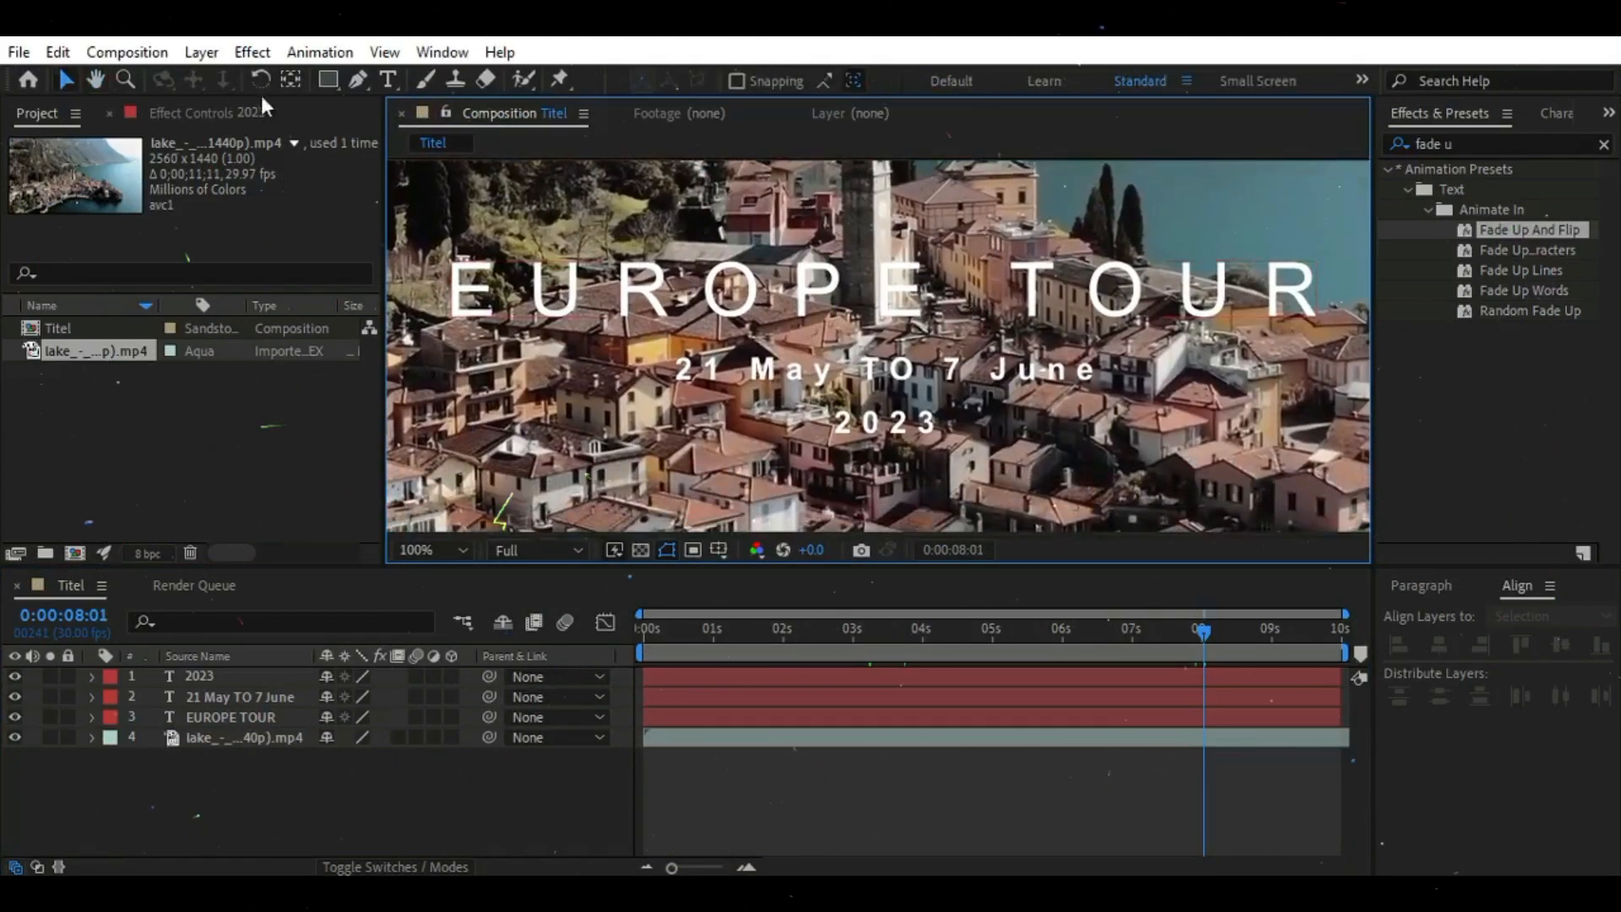
pyautogui.click(360, 81)
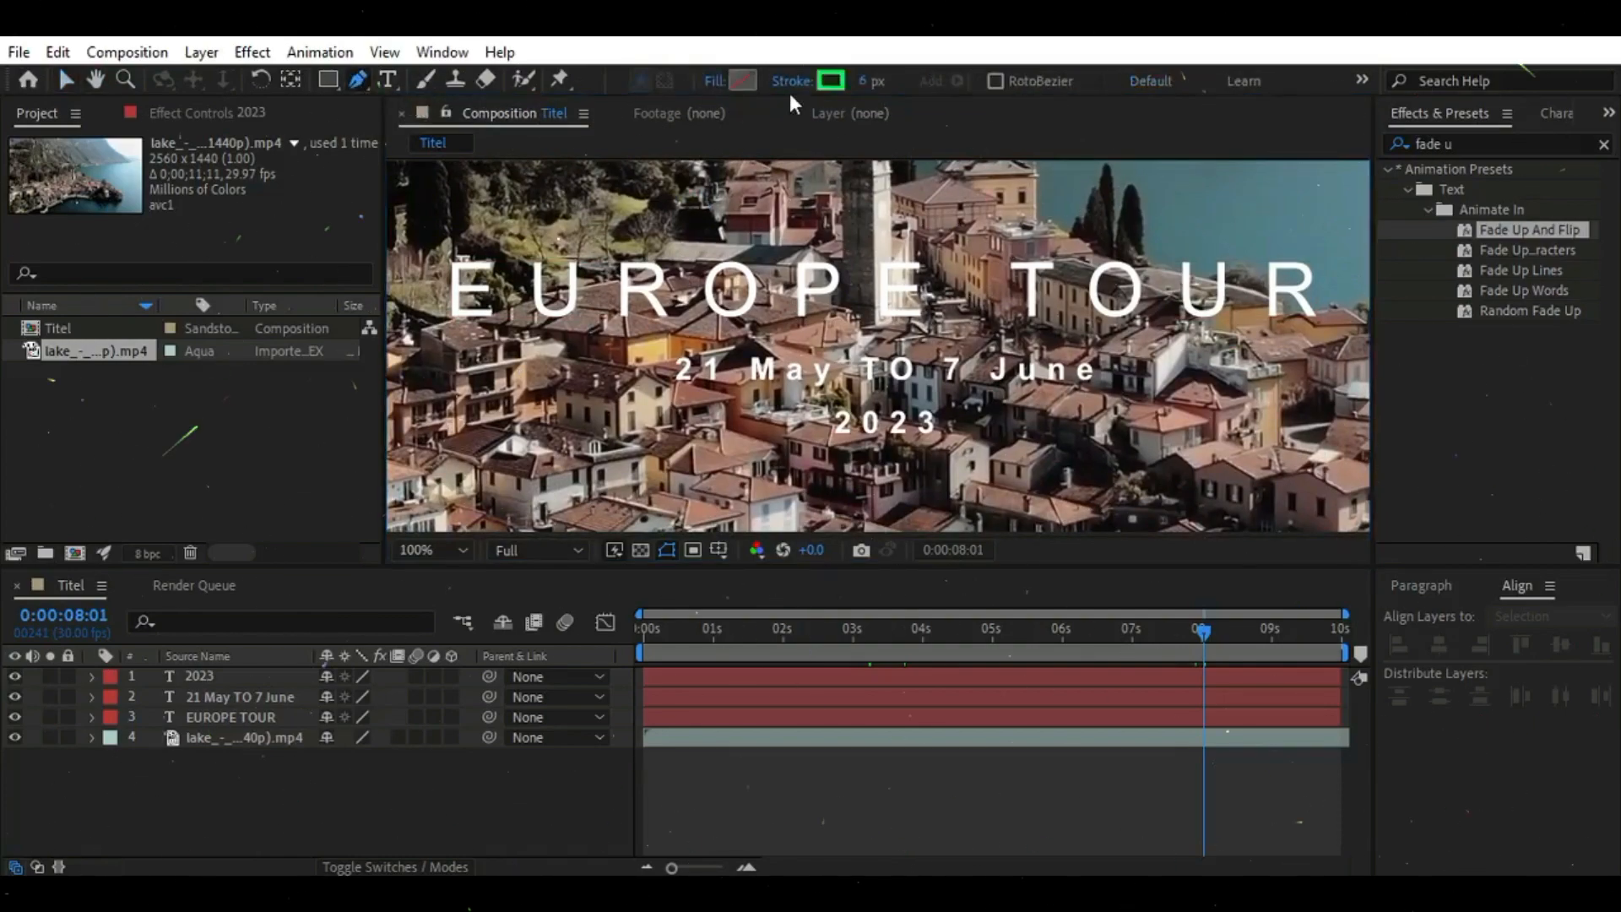
pyautogui.click(831, 81)
pyautogui.write('FFFFFF')
pyautogui.click(1372, 475)
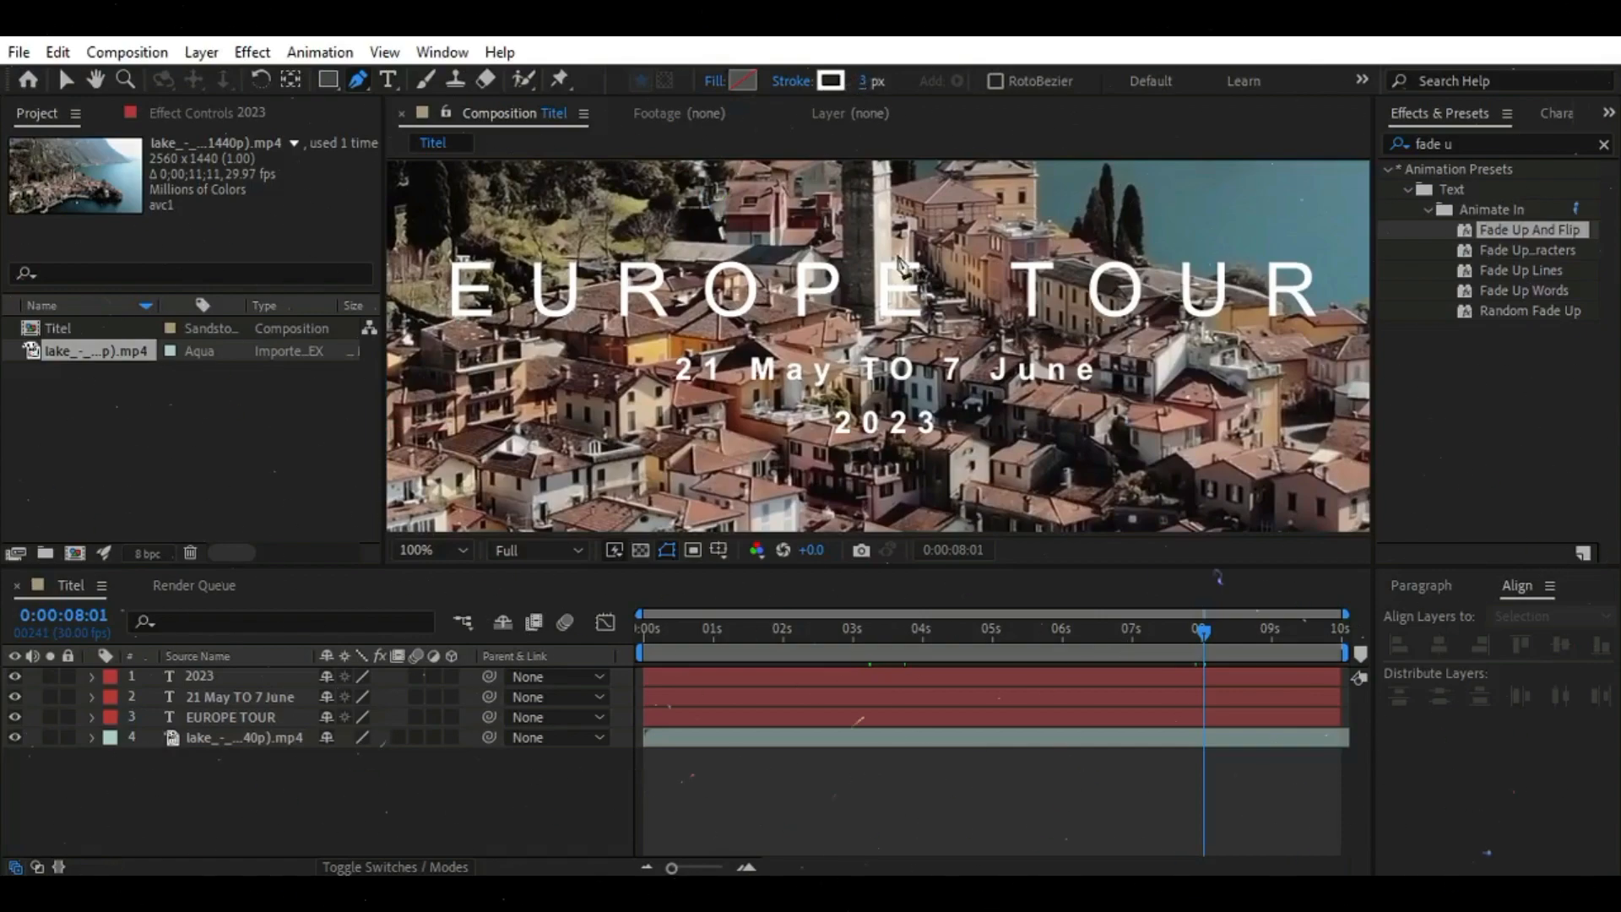
# Draw a straight horizontal line just beneath the 2023 text, slightly wider than the date line
pyautogui.click(631, 447)
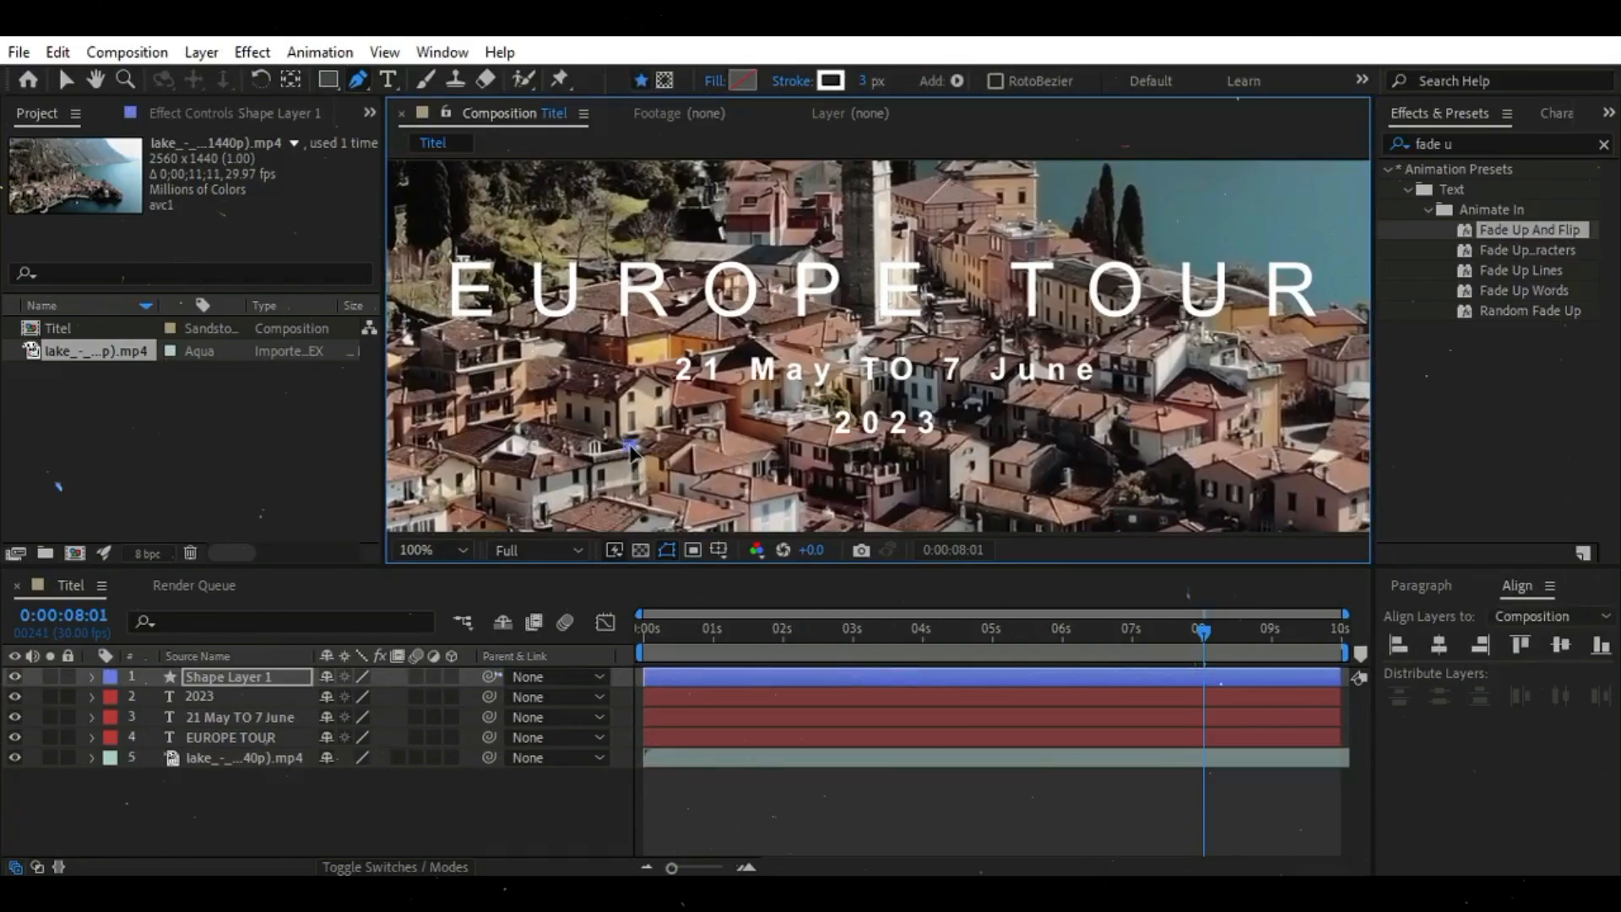
pyautogui.click(1131, 444)
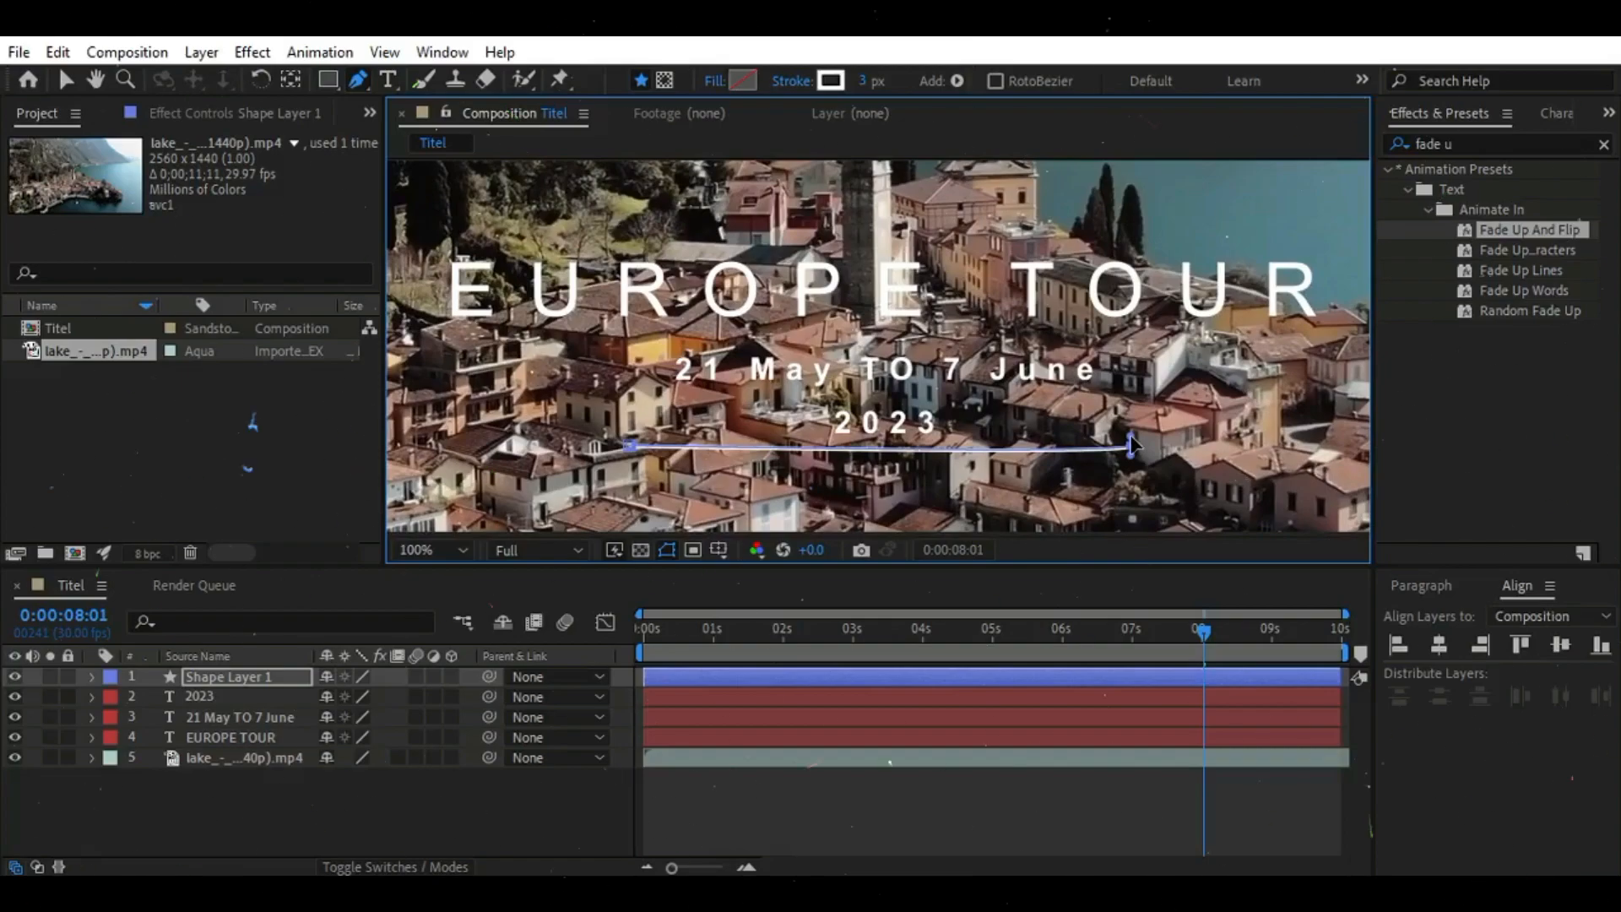
pyautogui.moveTo(1130, 435); pyautogui.dragTo(1132, 445)
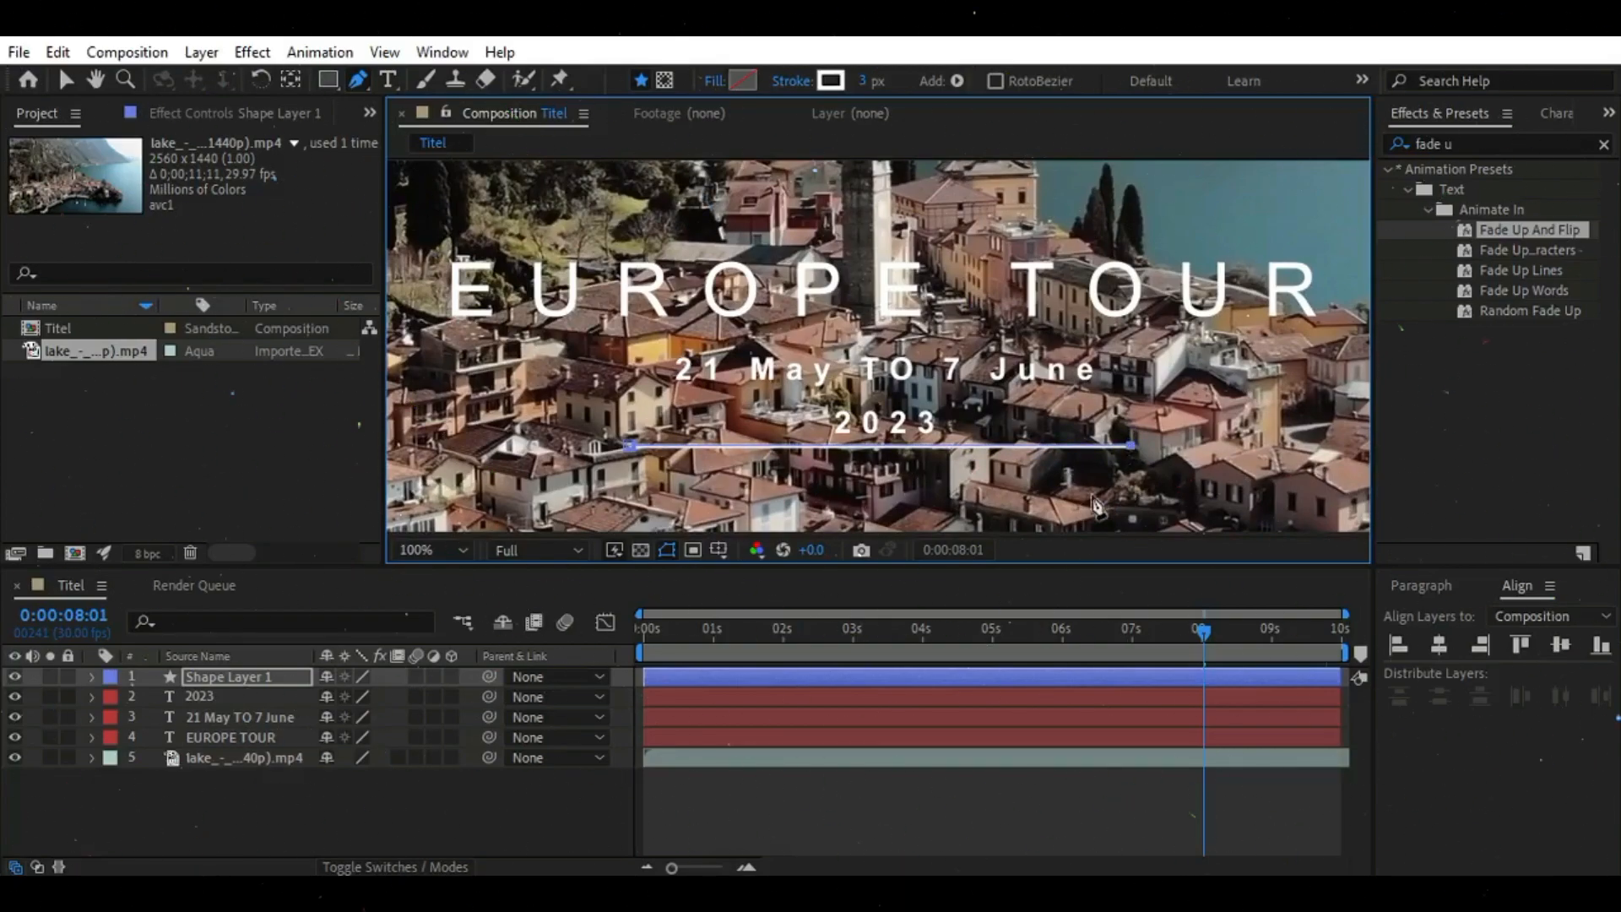
pyautogui.click(557, 793)
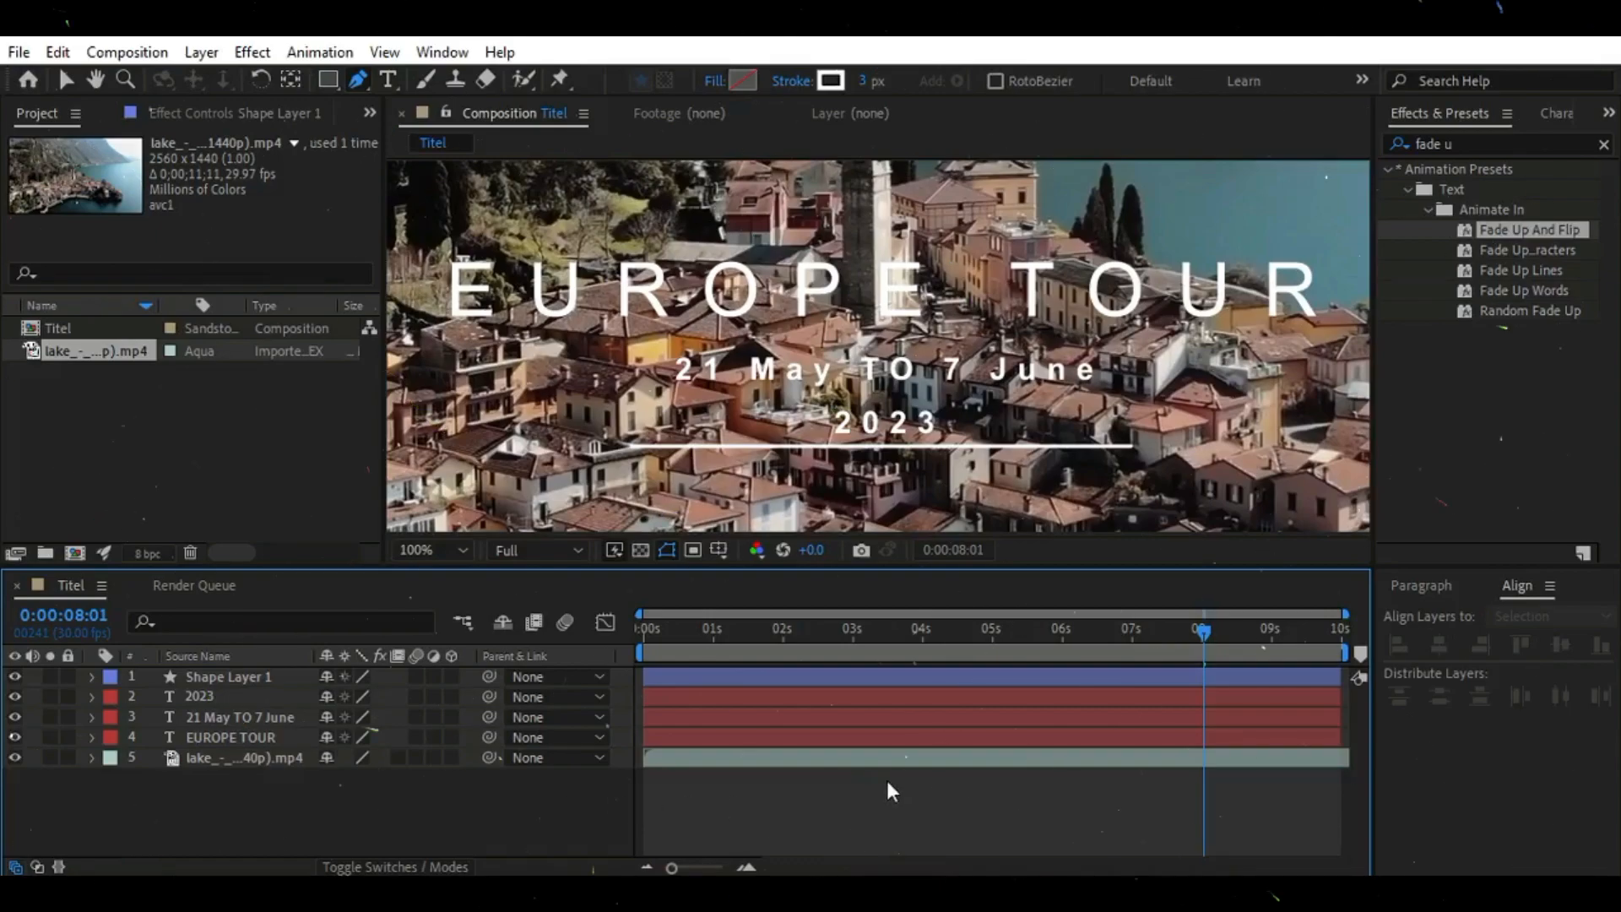
# Move to 0:00:03:12 and add Trim Paths to the shape layer containing the underline
pyautogui.click(432, 550)
pyautogui.click(449, 365)
pyautogui.moveTo(1205, 629); pyautogui.dragTo(880, 643)
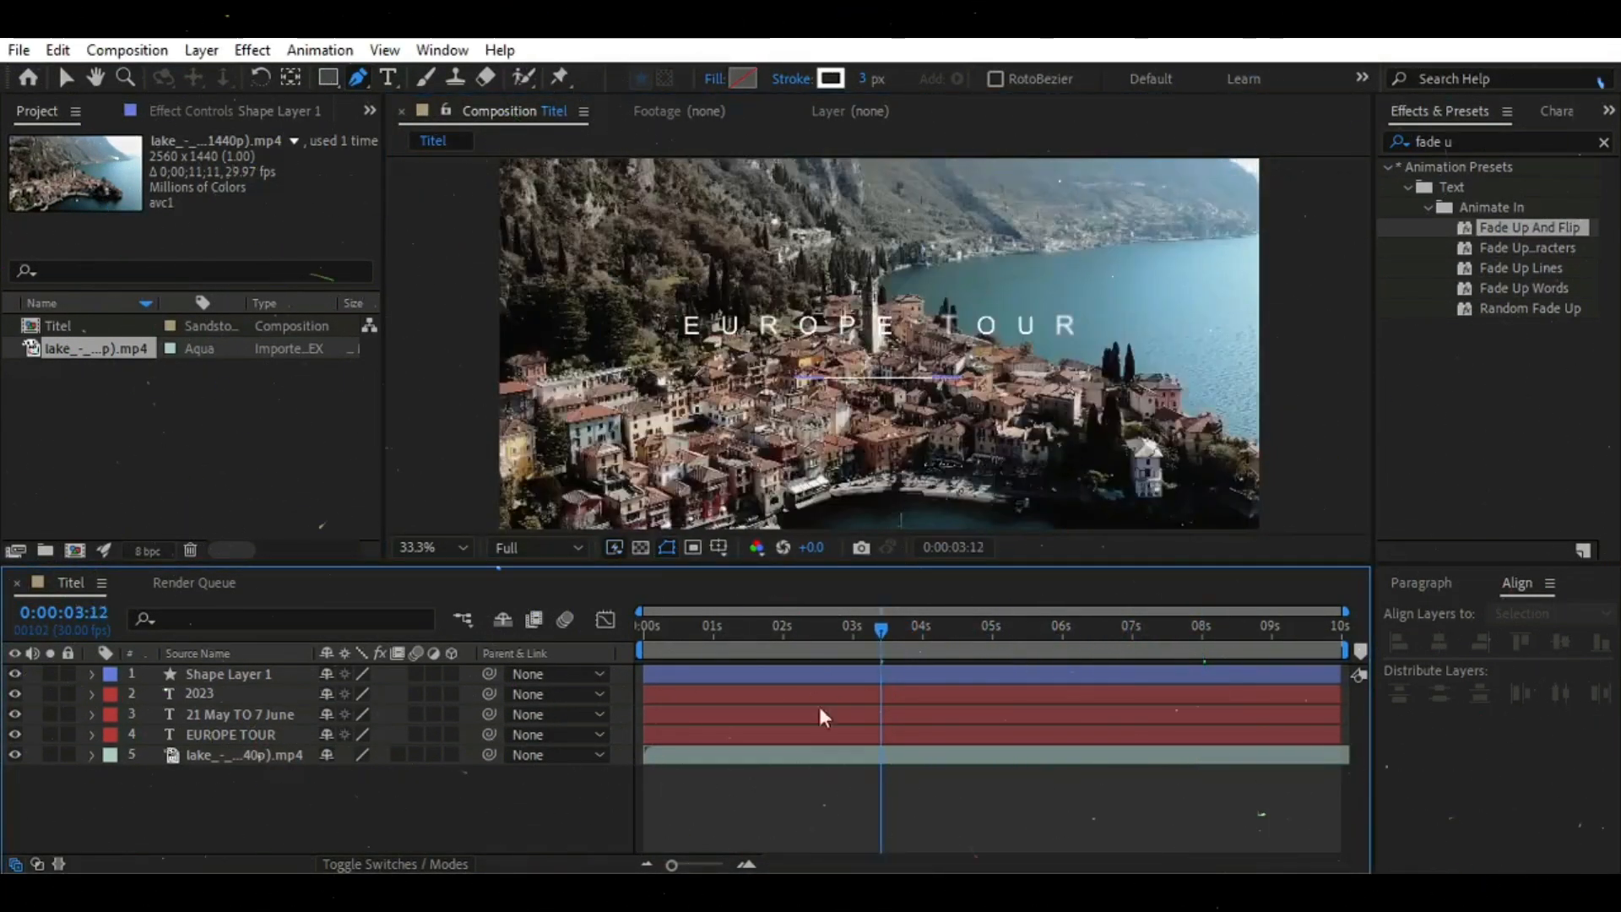
pyautogui.click(94, 676)
pyautogui.click(462, 694)
pyautogui.click(543, 560)
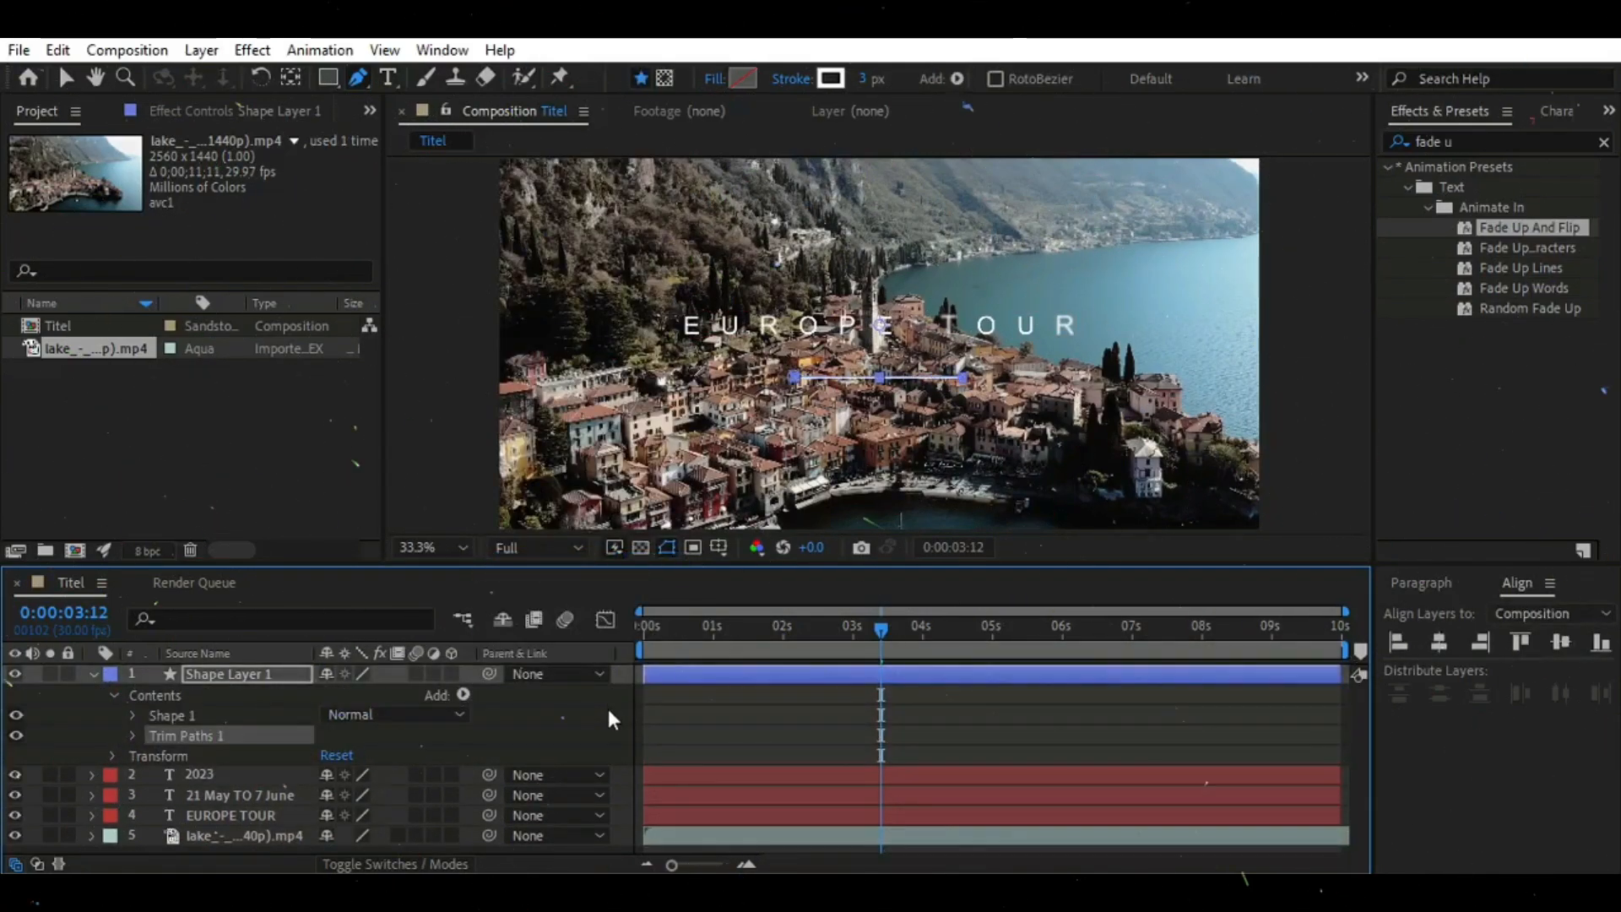
# At 0:00:03:12, keyframe the underline's Trim Paths Start and End, setting both to 50%
pyautogui.click(447, 547)
pyautogui.click(433, 369)
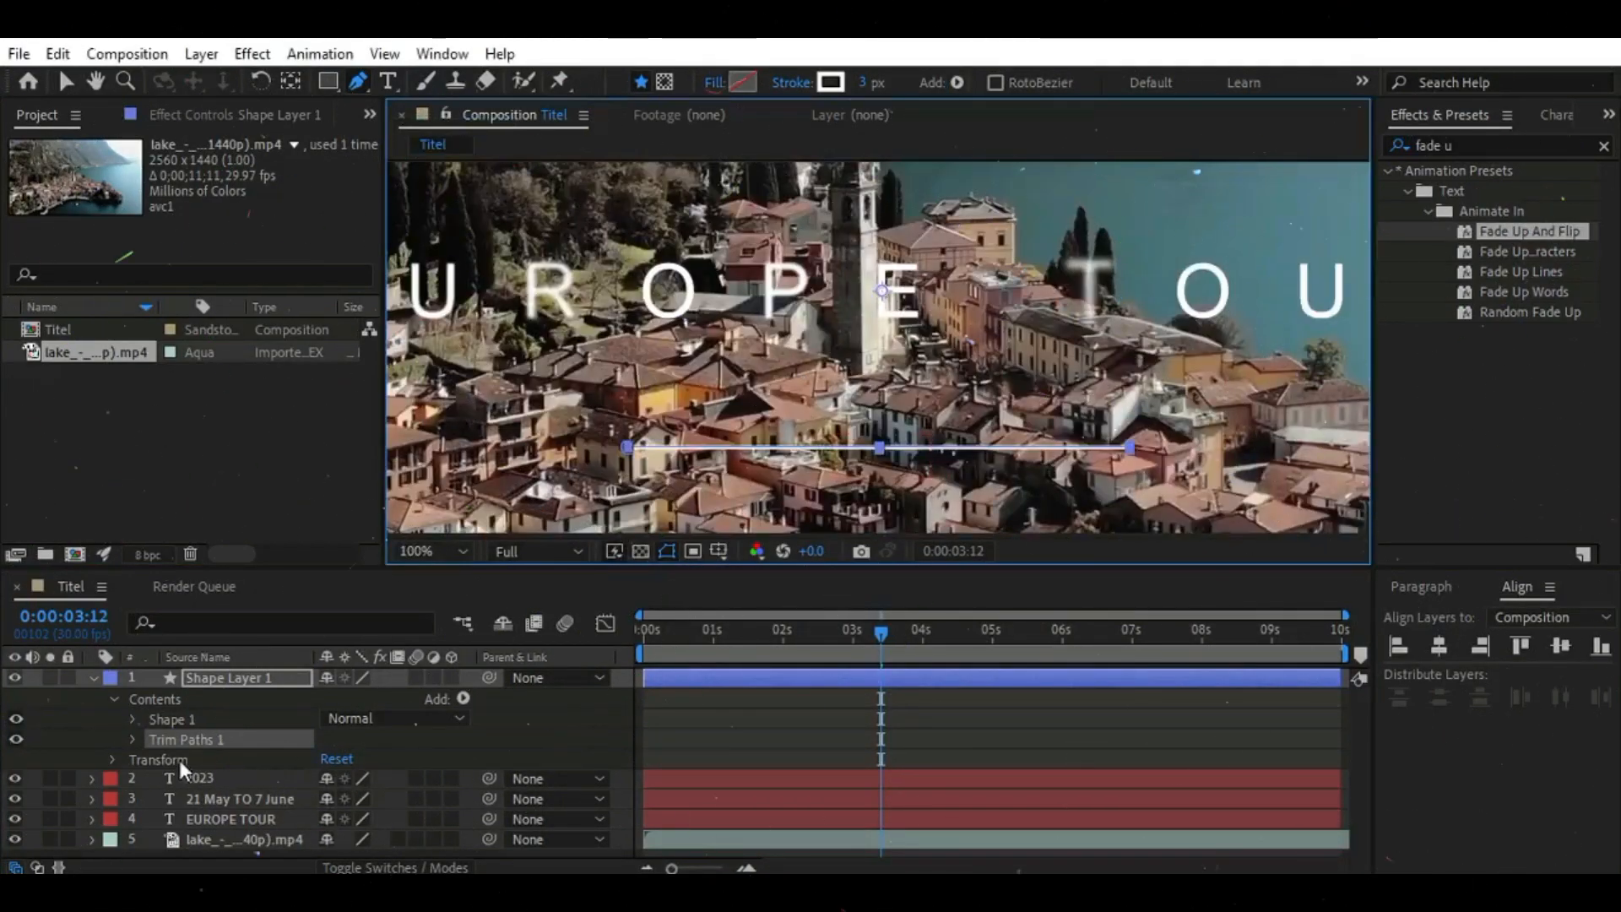
pyautogui.click(133, 739)
pyautogui.click(171, 757)
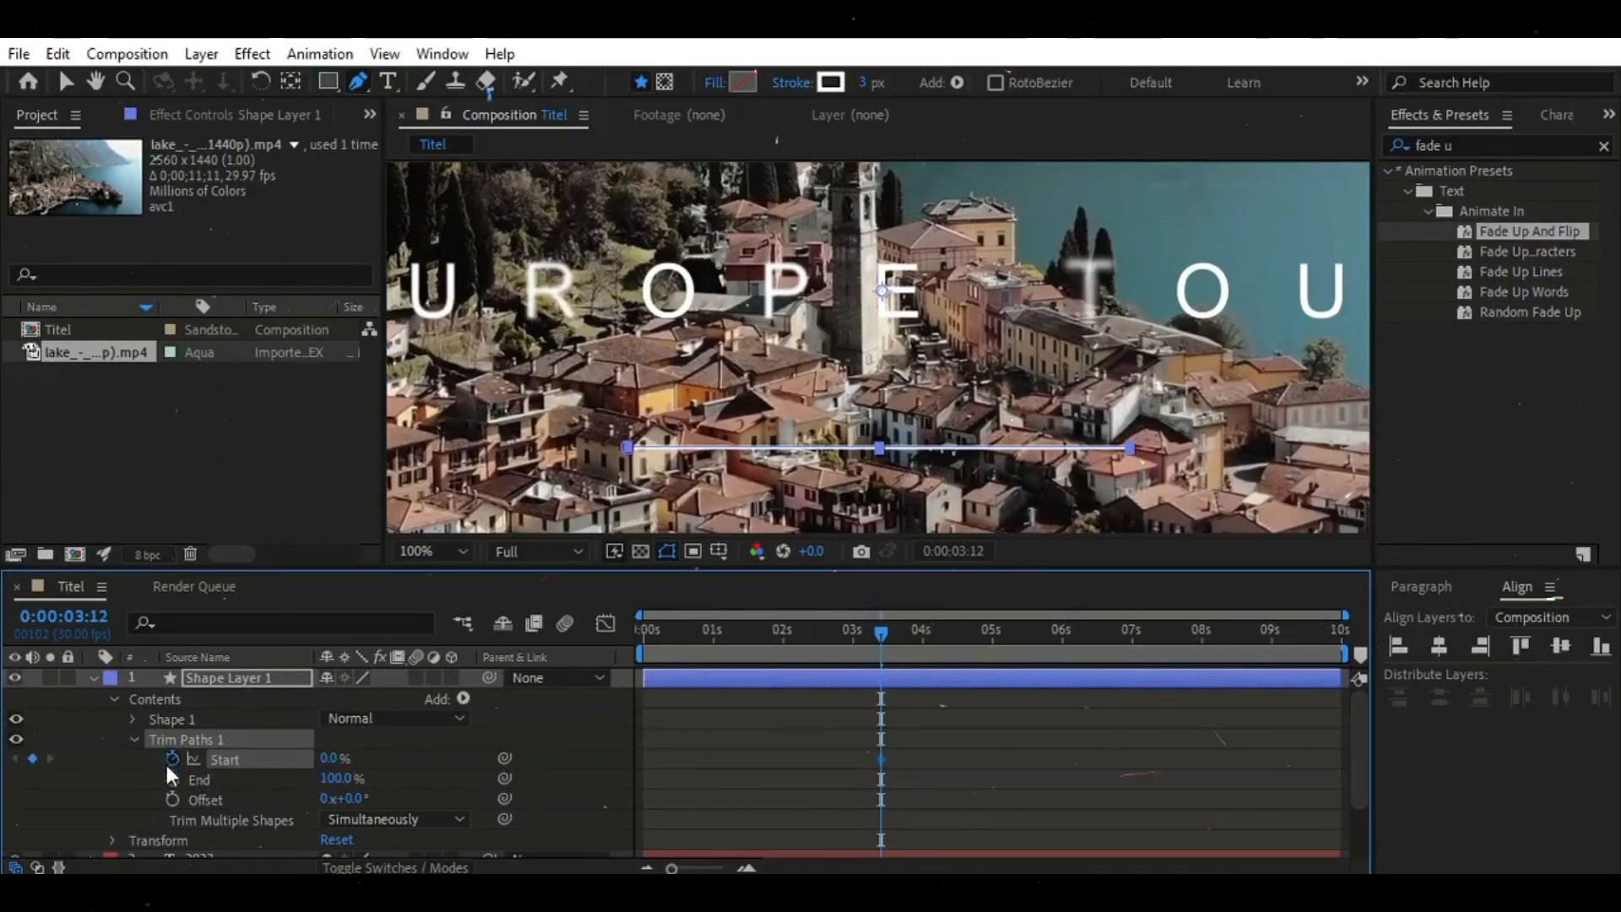
pyautogui.click(171, 778)
pyautogui.click(342, 758)
pyautogui.write('50')
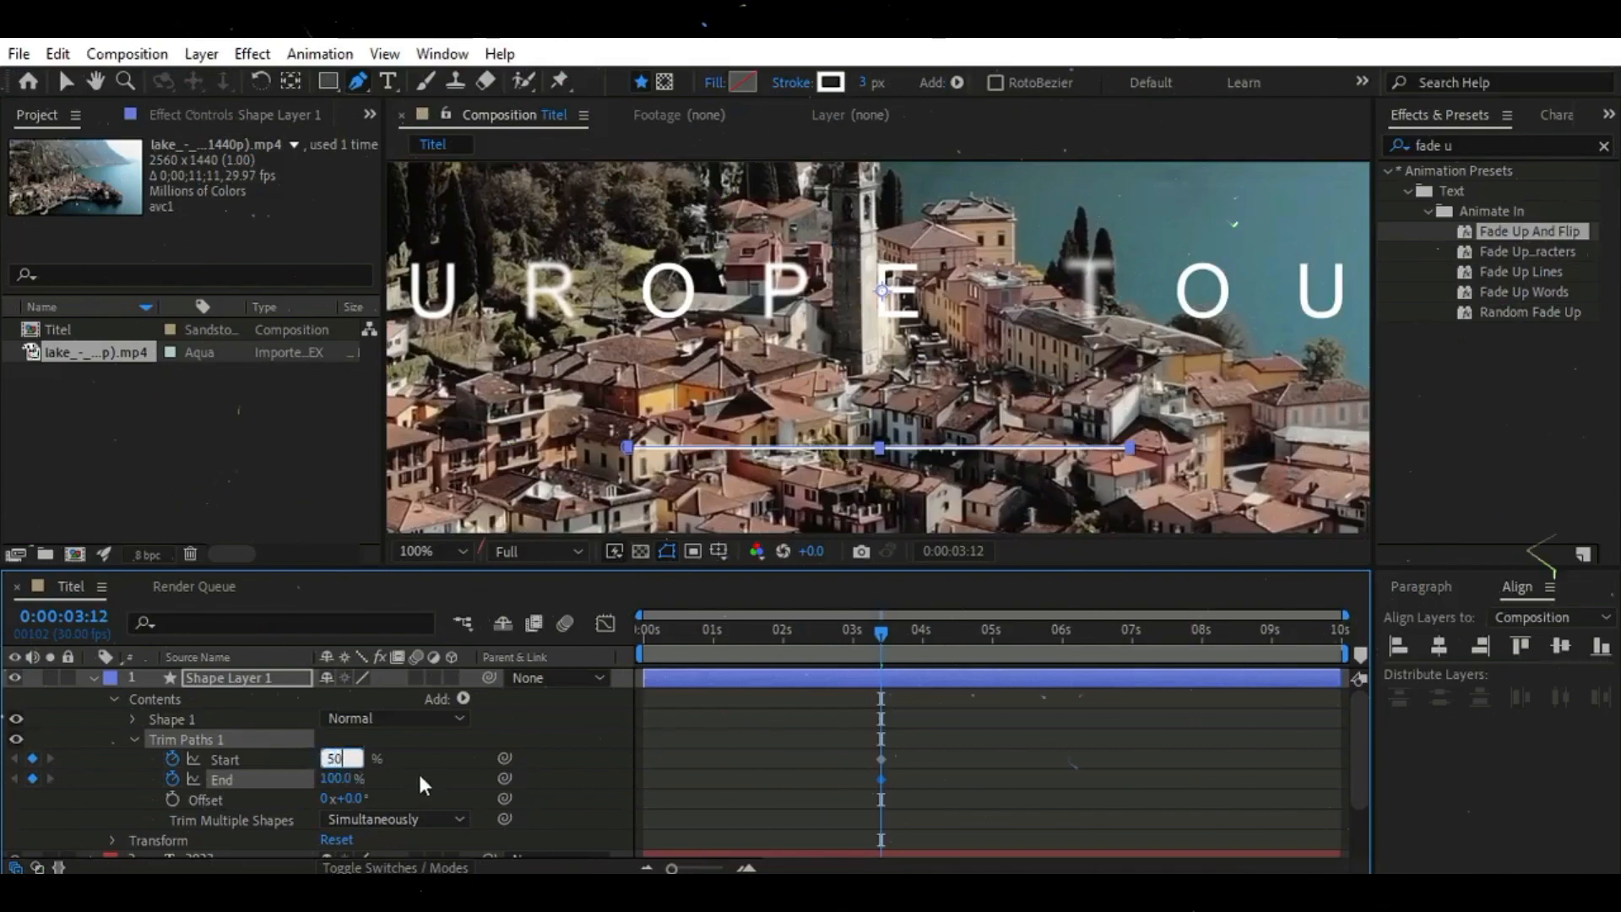
pyautogui.press('Return')
pyautogui.click(340, 778)
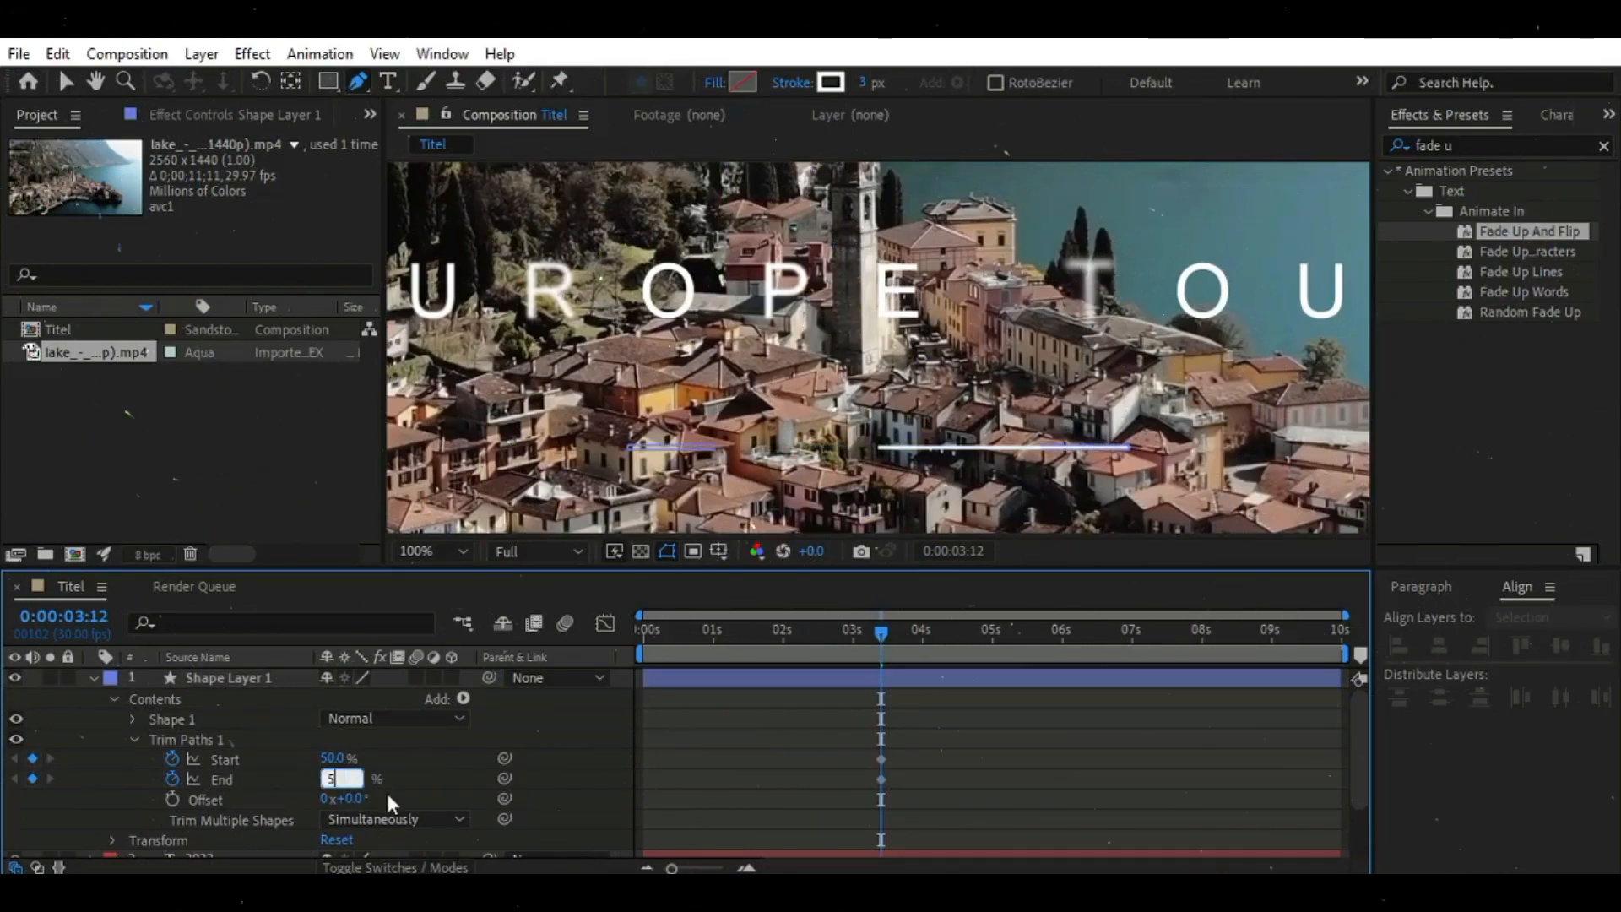
# At 0:00:06:29, set the underline's Trim Paths Start to 100% and End to 0%, then collapse the layer
pyautogui.moveTo(878, 635); pyautogui.dragTo(1129, 642)
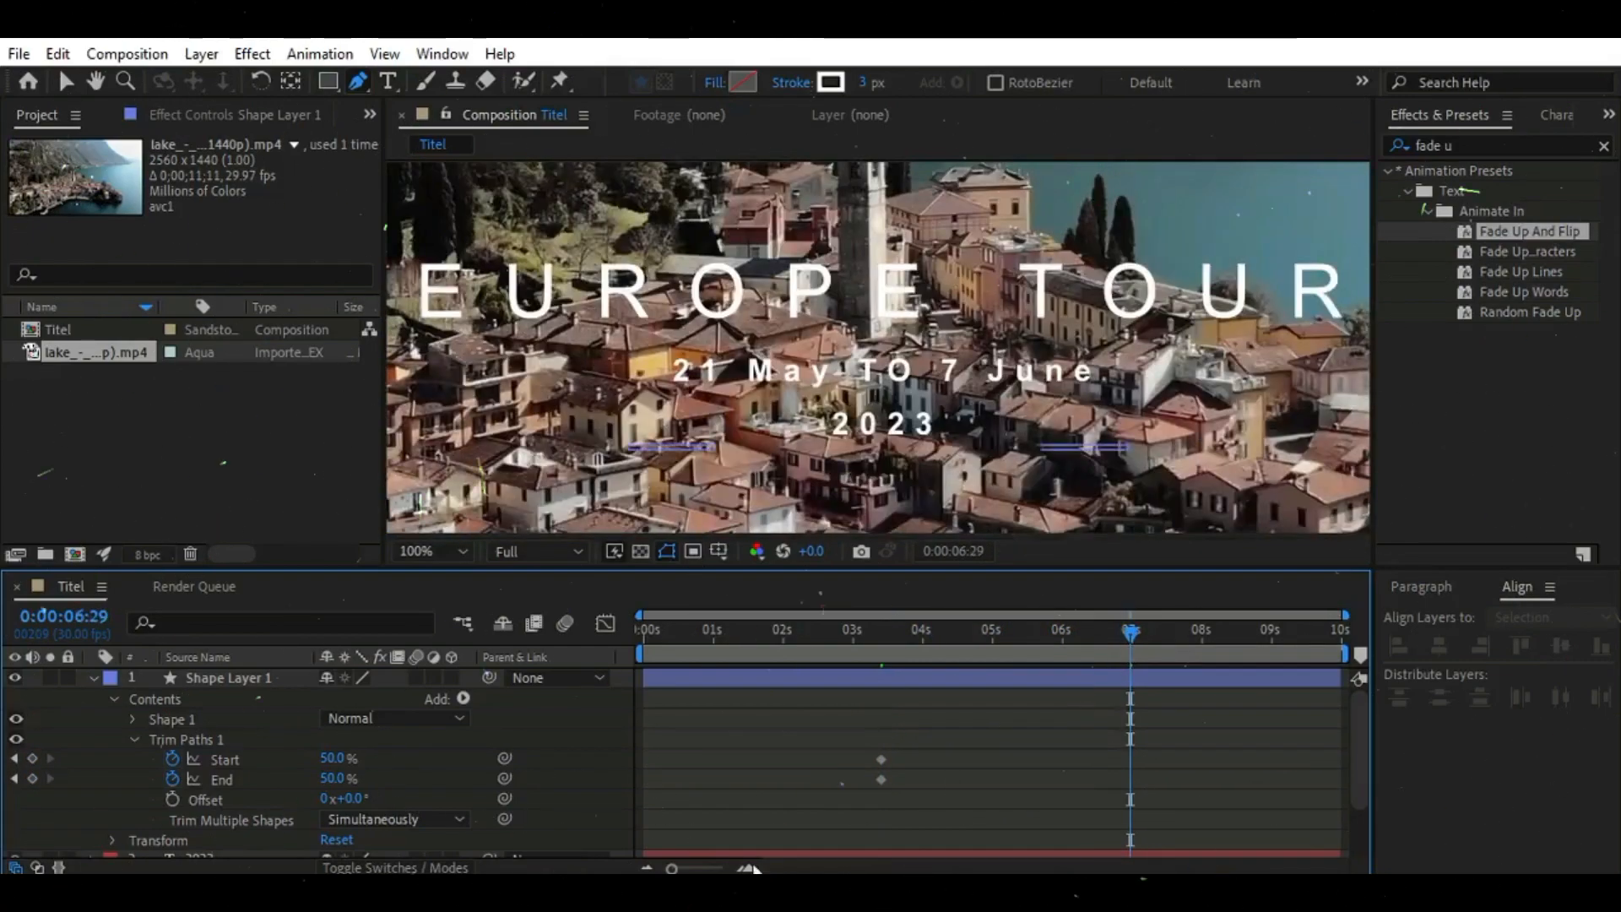
pyautogui.moveTo(329, 763)
pyautogui.mouseDown()
pyautogui.moveTo(396, 764)
pyautogui.moveTo(263, 794)
pyautogui.mouseUp()
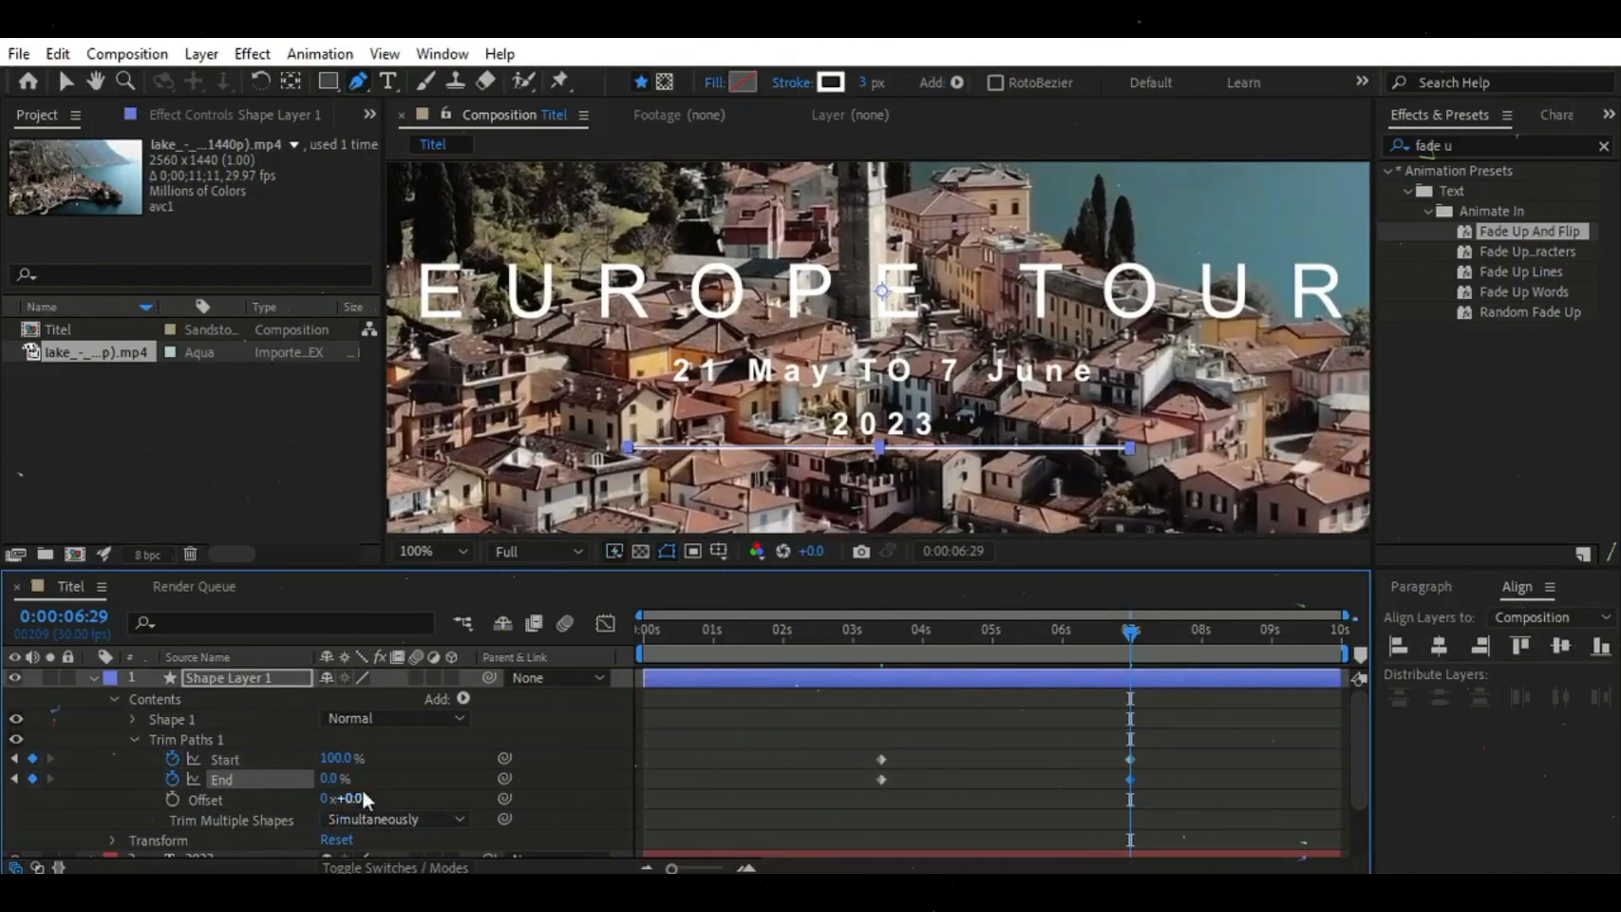
pyautogui.click(93, 678)
pyautogui.press('v')
pyautogui.click(432, 550)
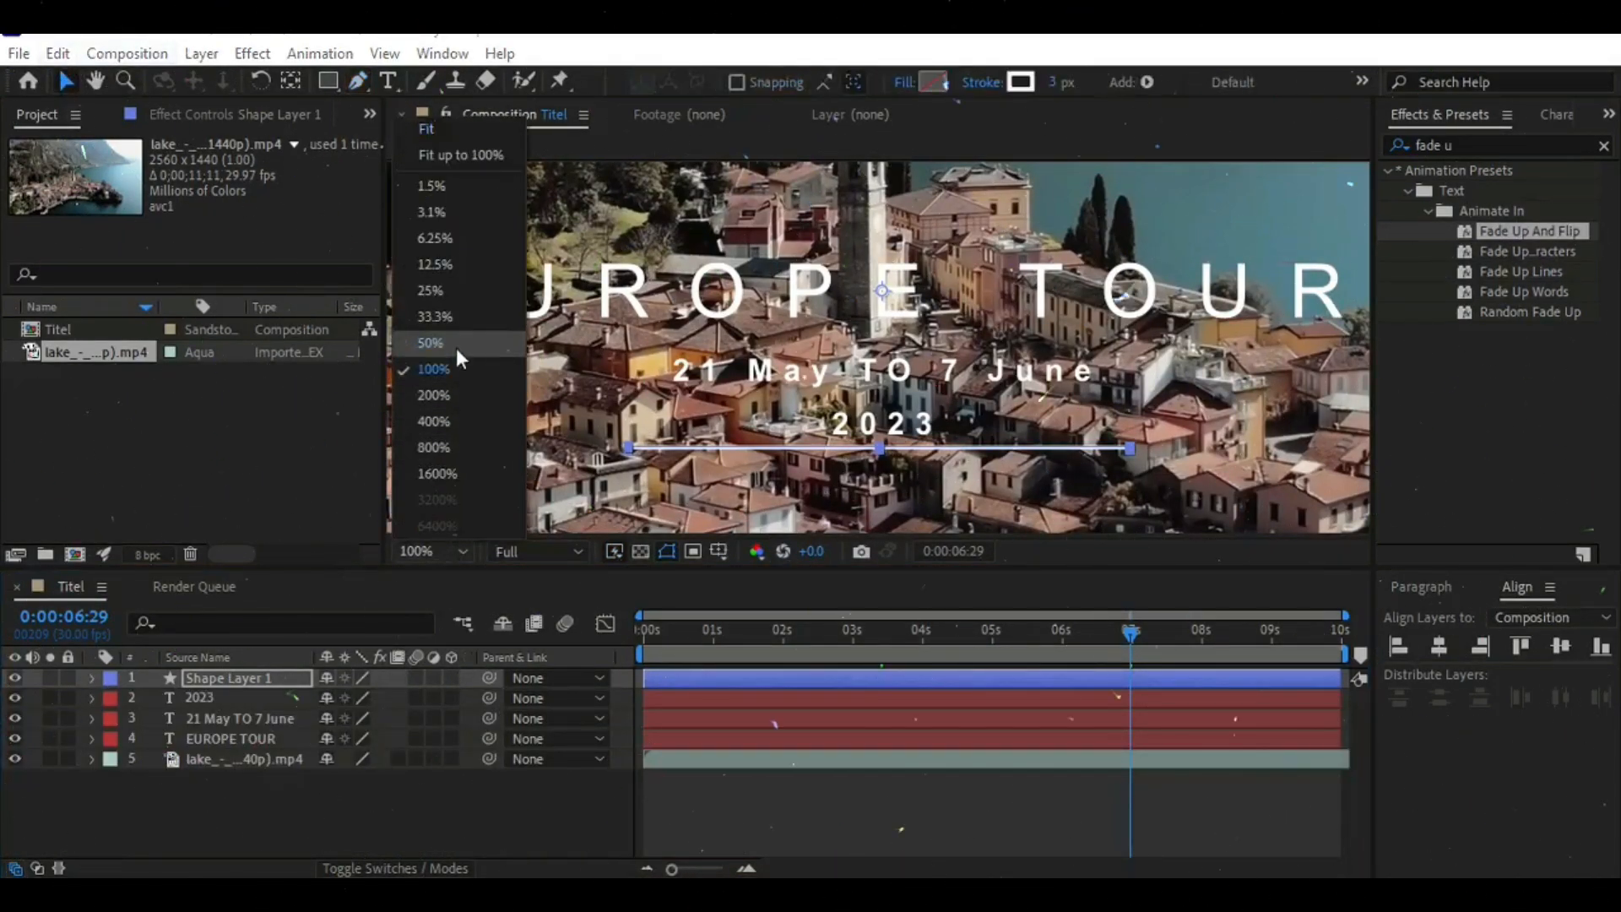
pyautogui.click(456, 354)
# Return to 0:00:00:00 and create a black solid layer named Film
pyautogui.moveTo(1131, 642); pyautogui.dragTo(644, 641)
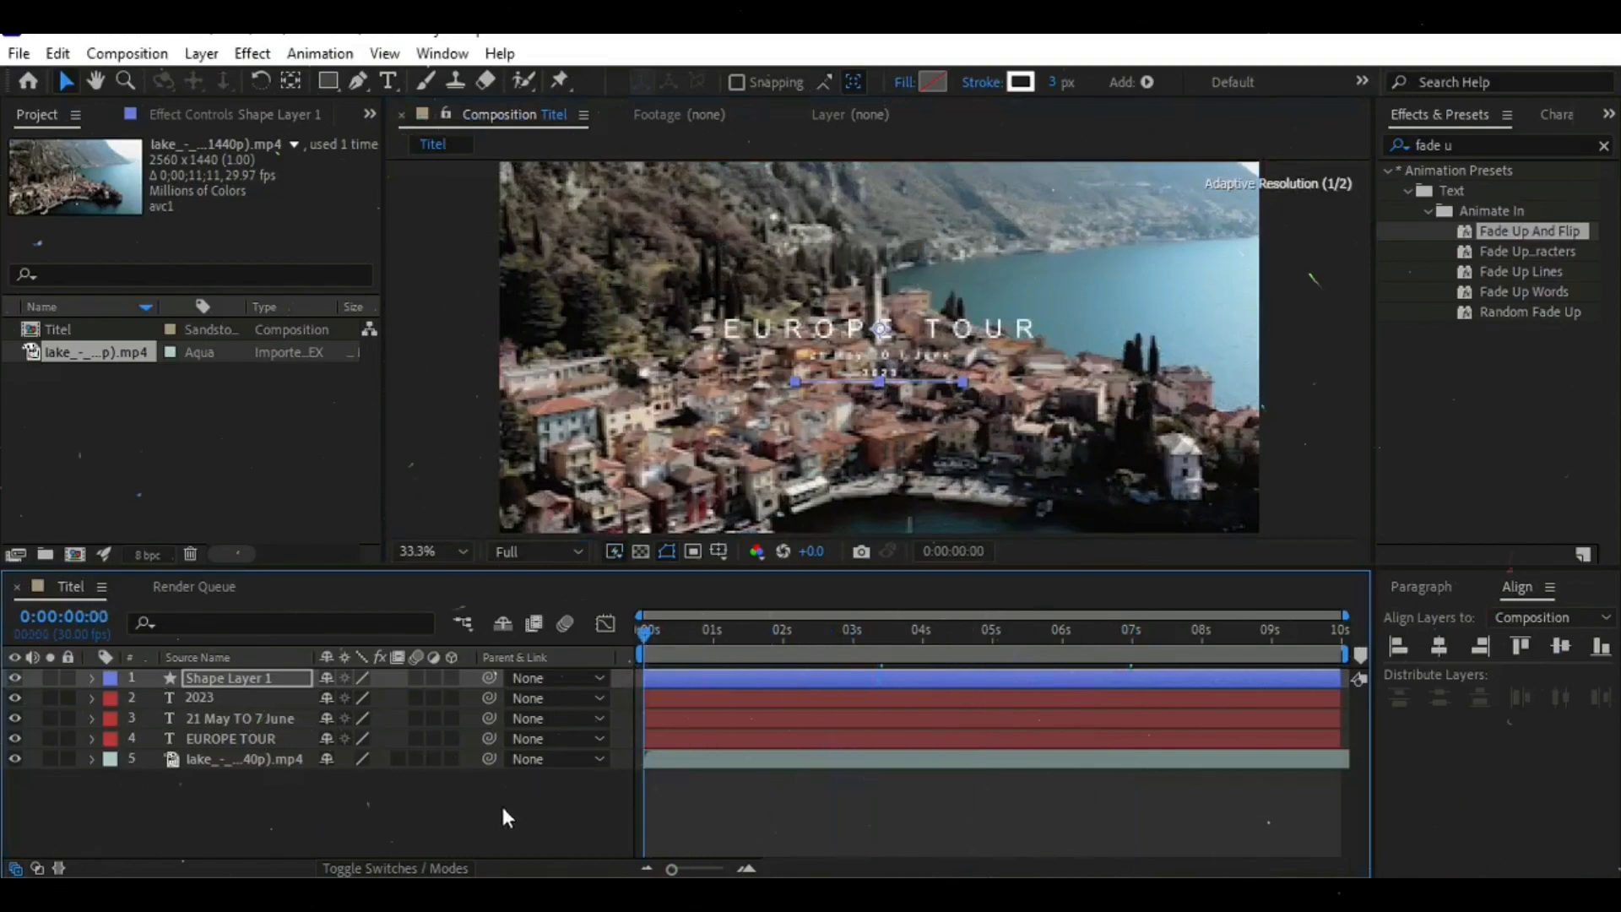
pyautogui.click(515, 798)
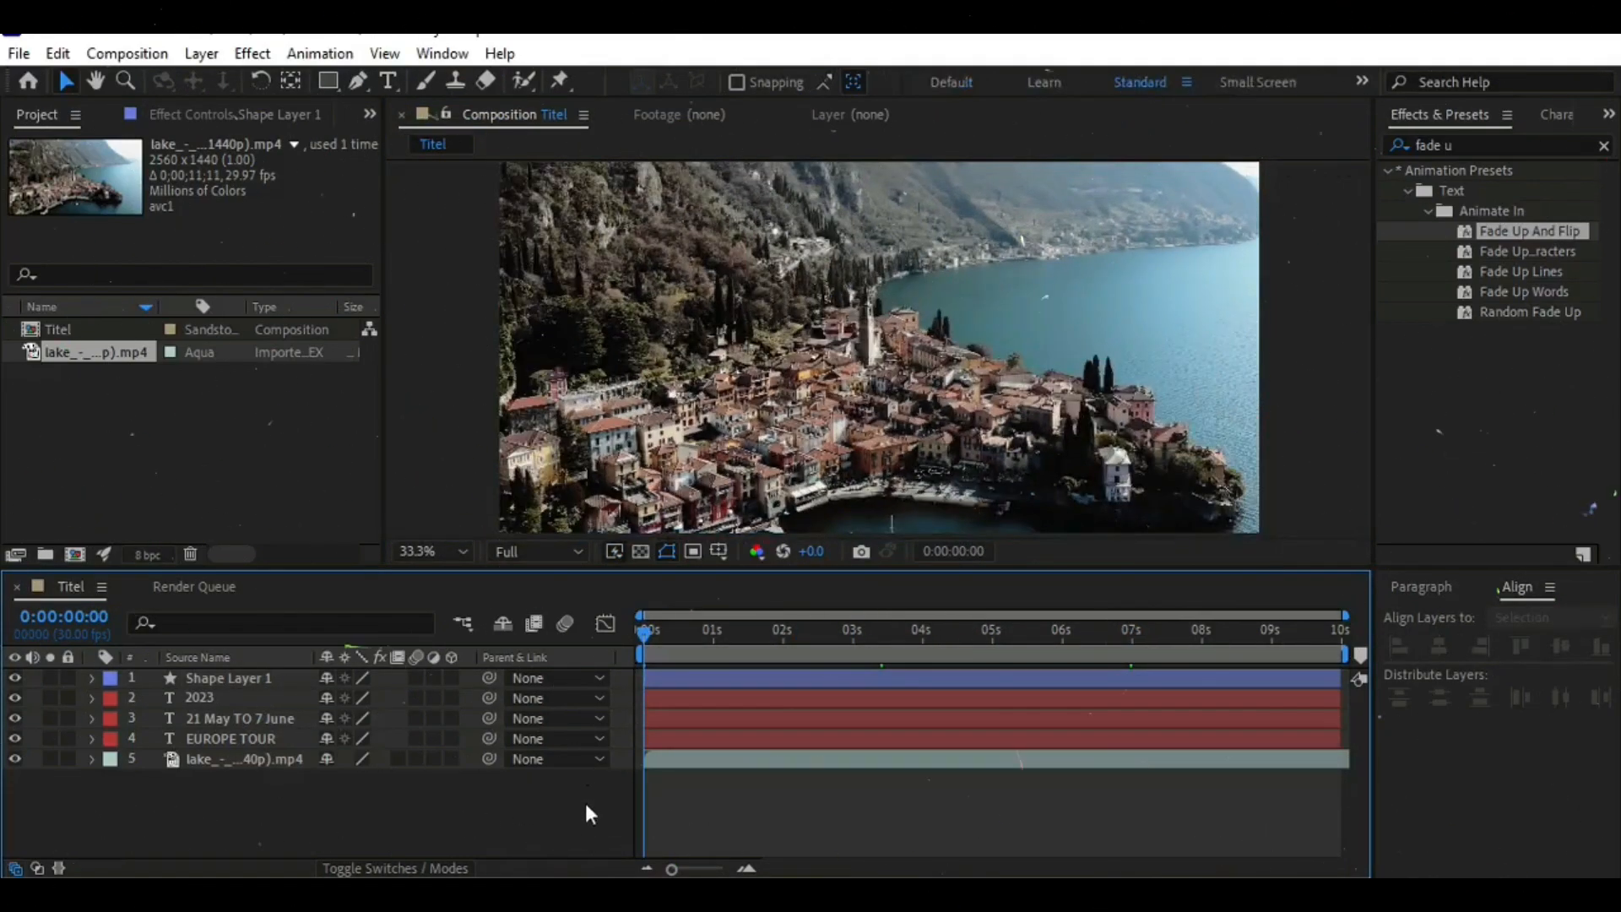
pyautogui.rightClick(378, 793)
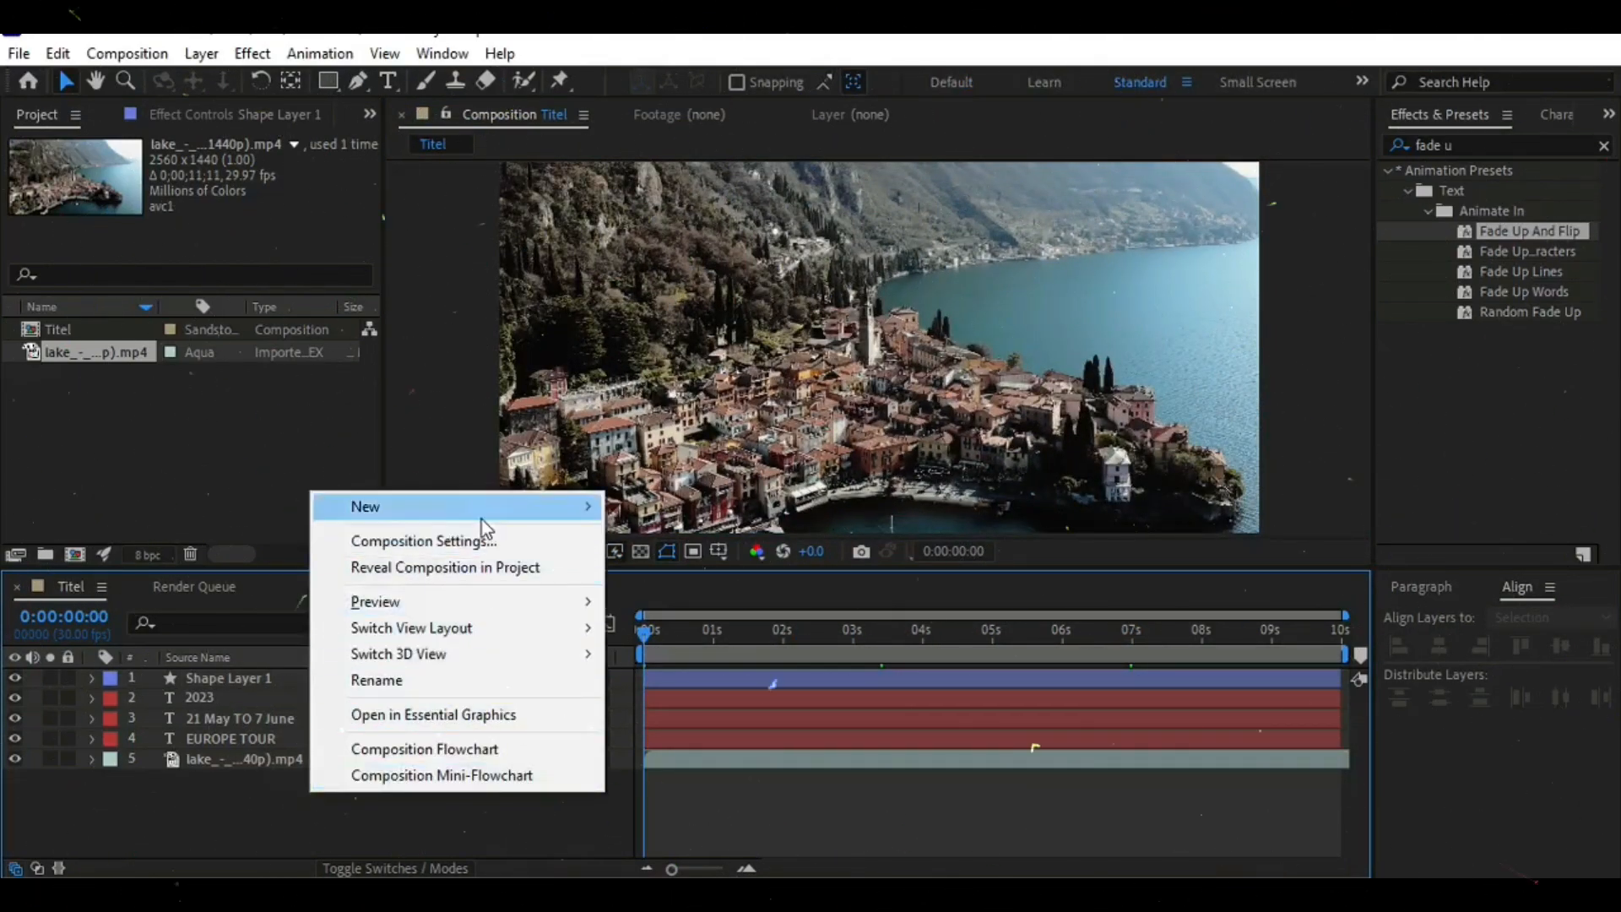
pyautogui.moveTo(506, 506)
pyautogui.click(658, 568)
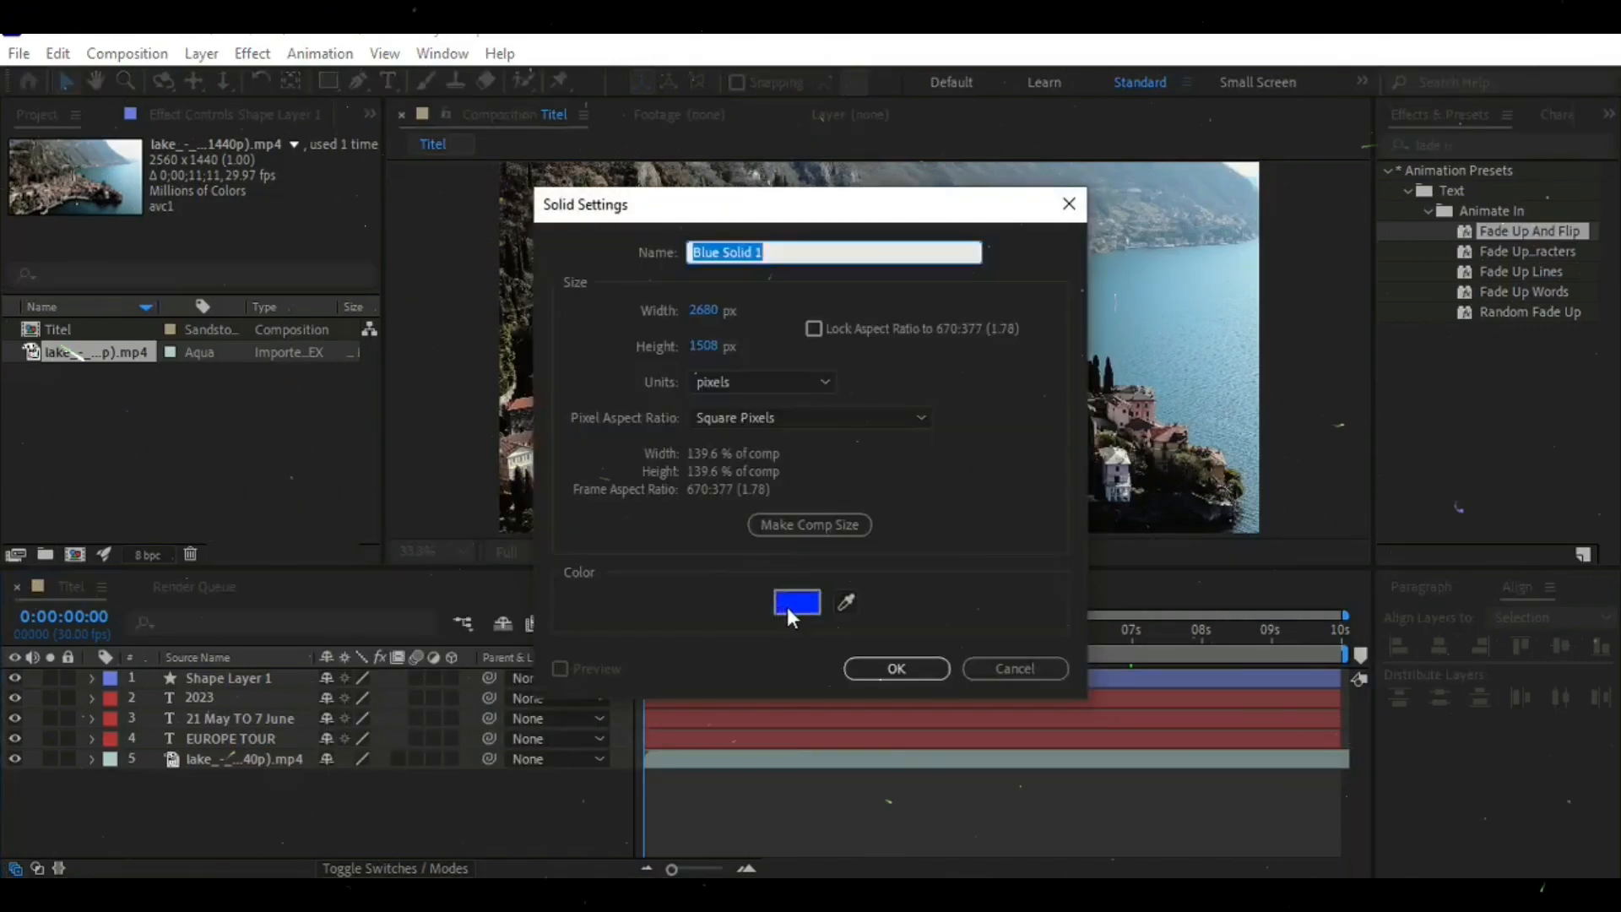
pyautogui.click(793, 602)
pyautogui.click(891, 774)
pyautogui.click(1407, 477)
pyautogui.write('Flim')
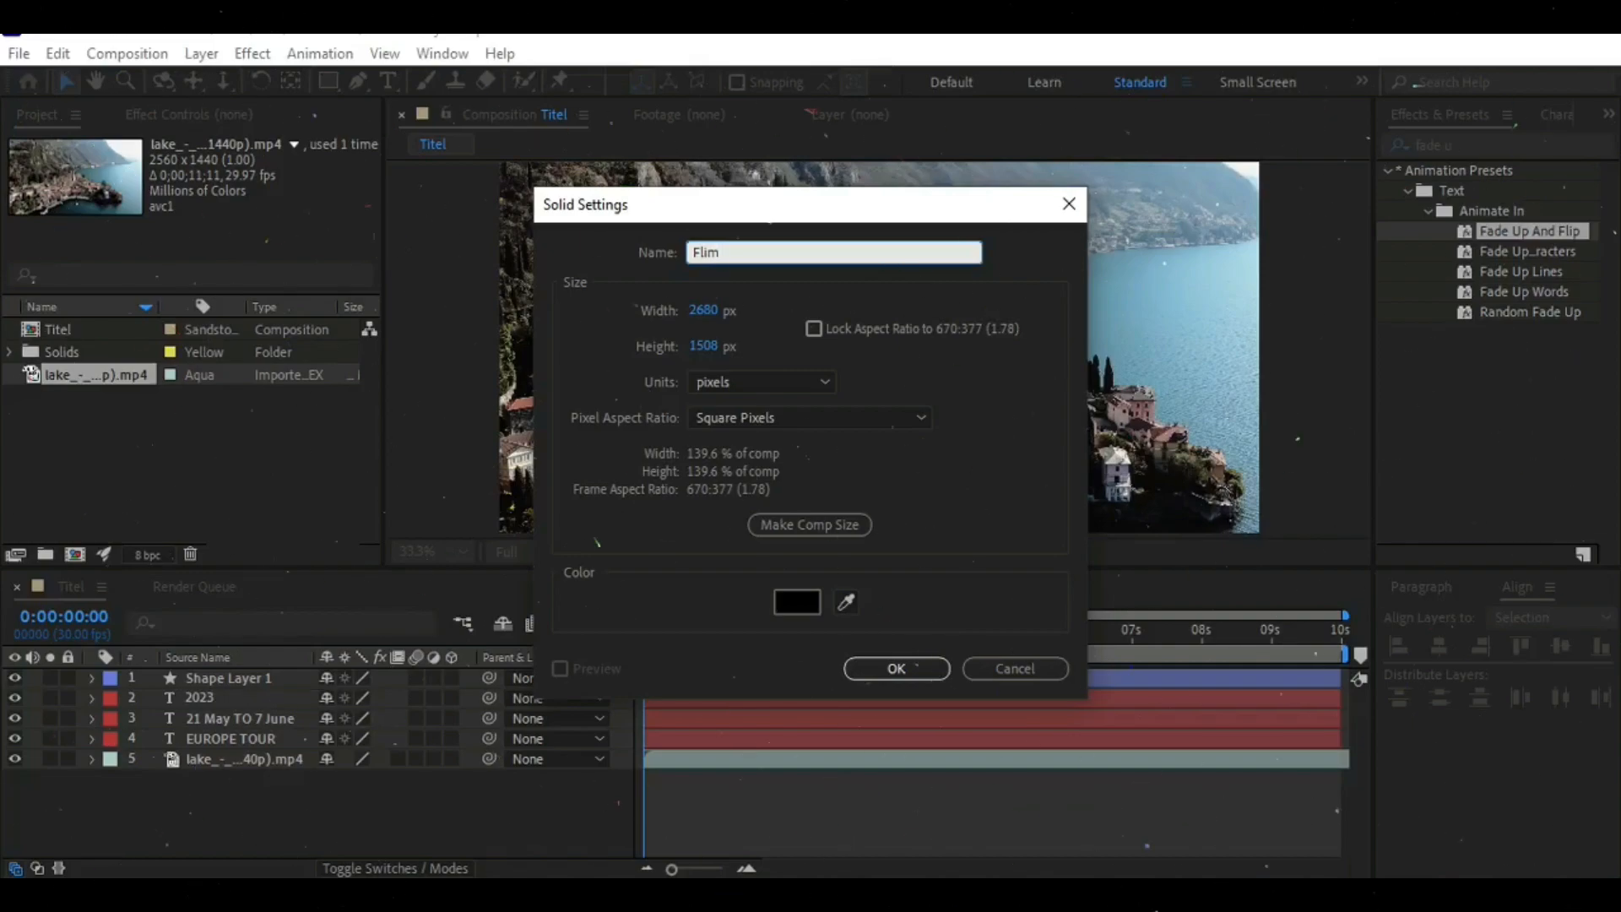
pyautogui.click(895, 668)
# Add a full-size rectangular mask to the Film solid and begin bringing its upper and lower edges inward
pyautogui.click(249, 683)
pyautogui.doubleClick(327, 77)
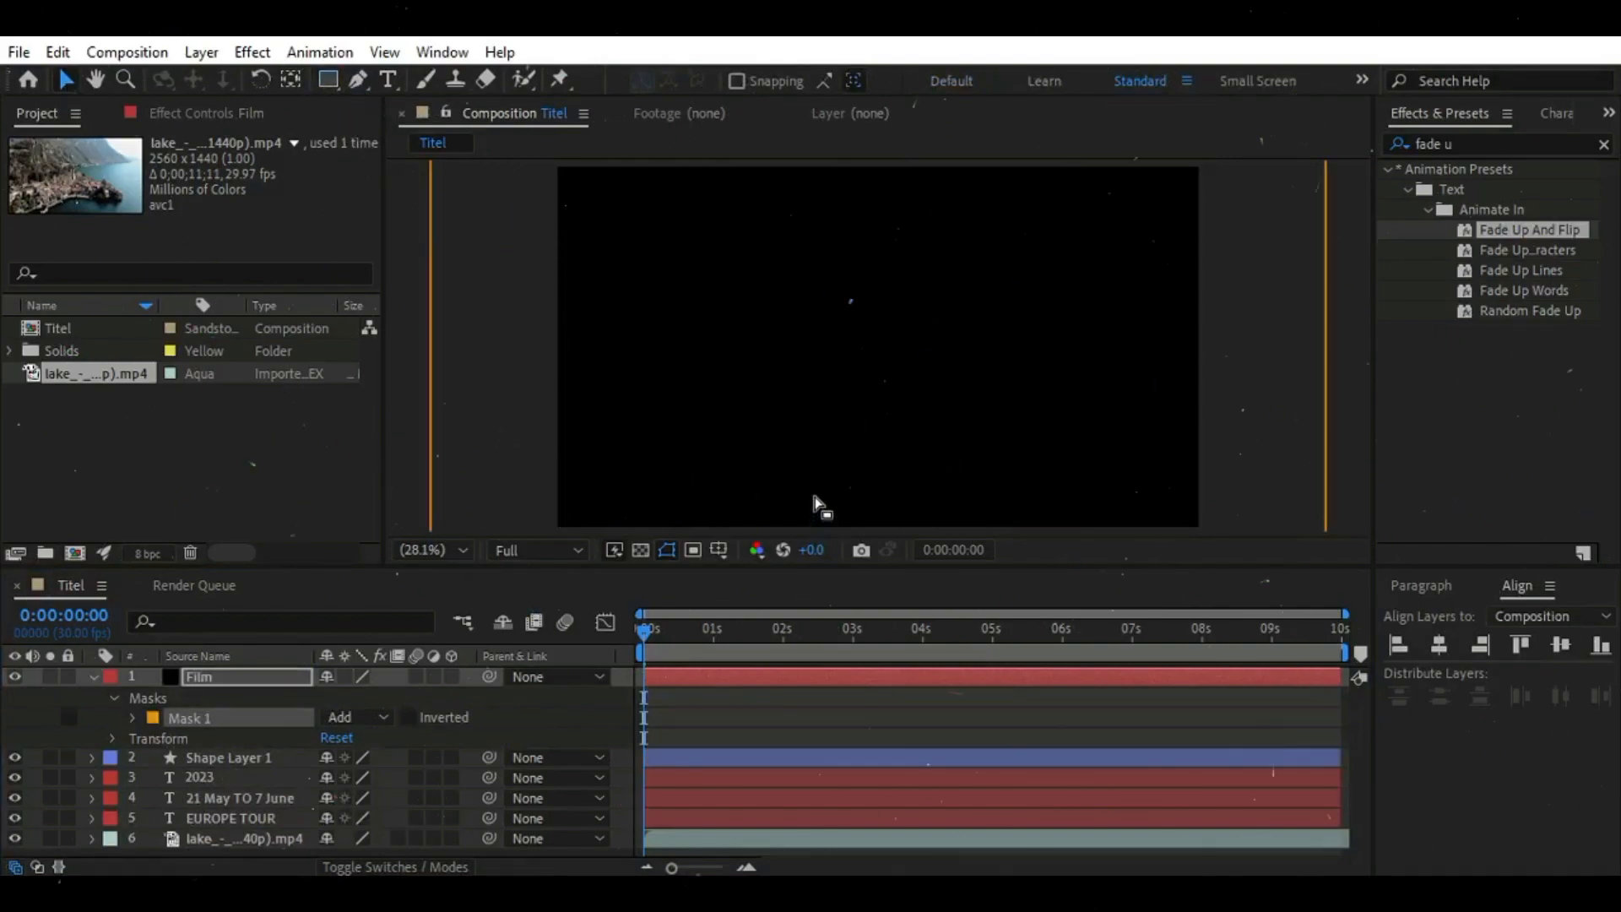
pyautogui.moveTo(557, 173); pyautogui.dragTo(1204, 532)
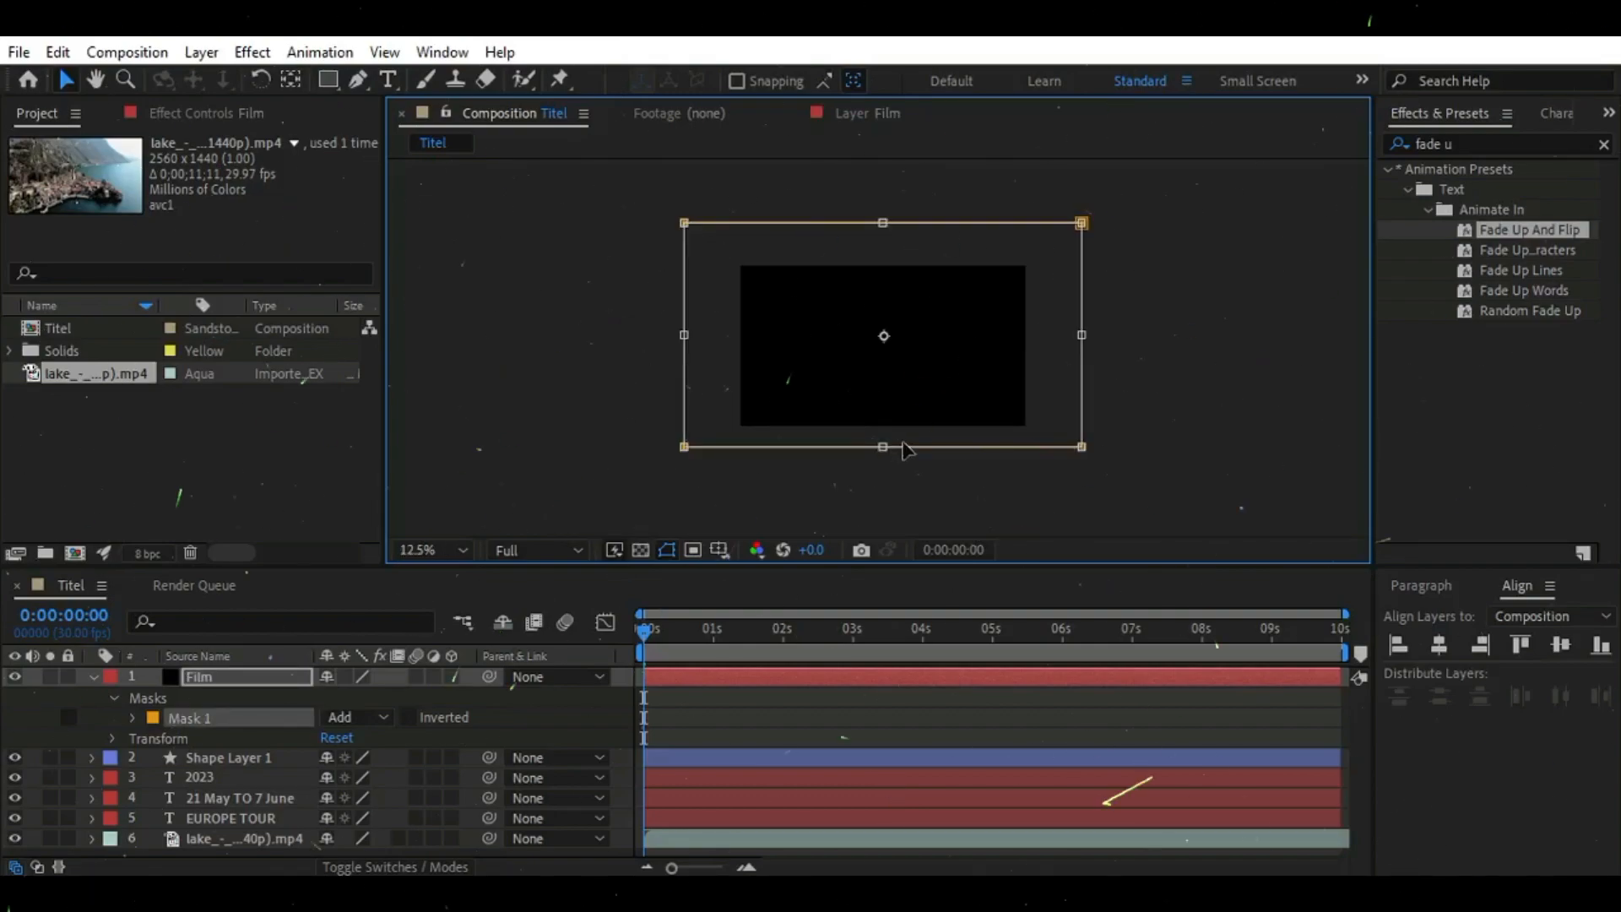
pyautogui.scroll(1, 903, 445)
pyautogui.moveTo(897, 346); pyautogui.dragTo(878, 461)
pyautogui.scroll(-1, 903, 411)
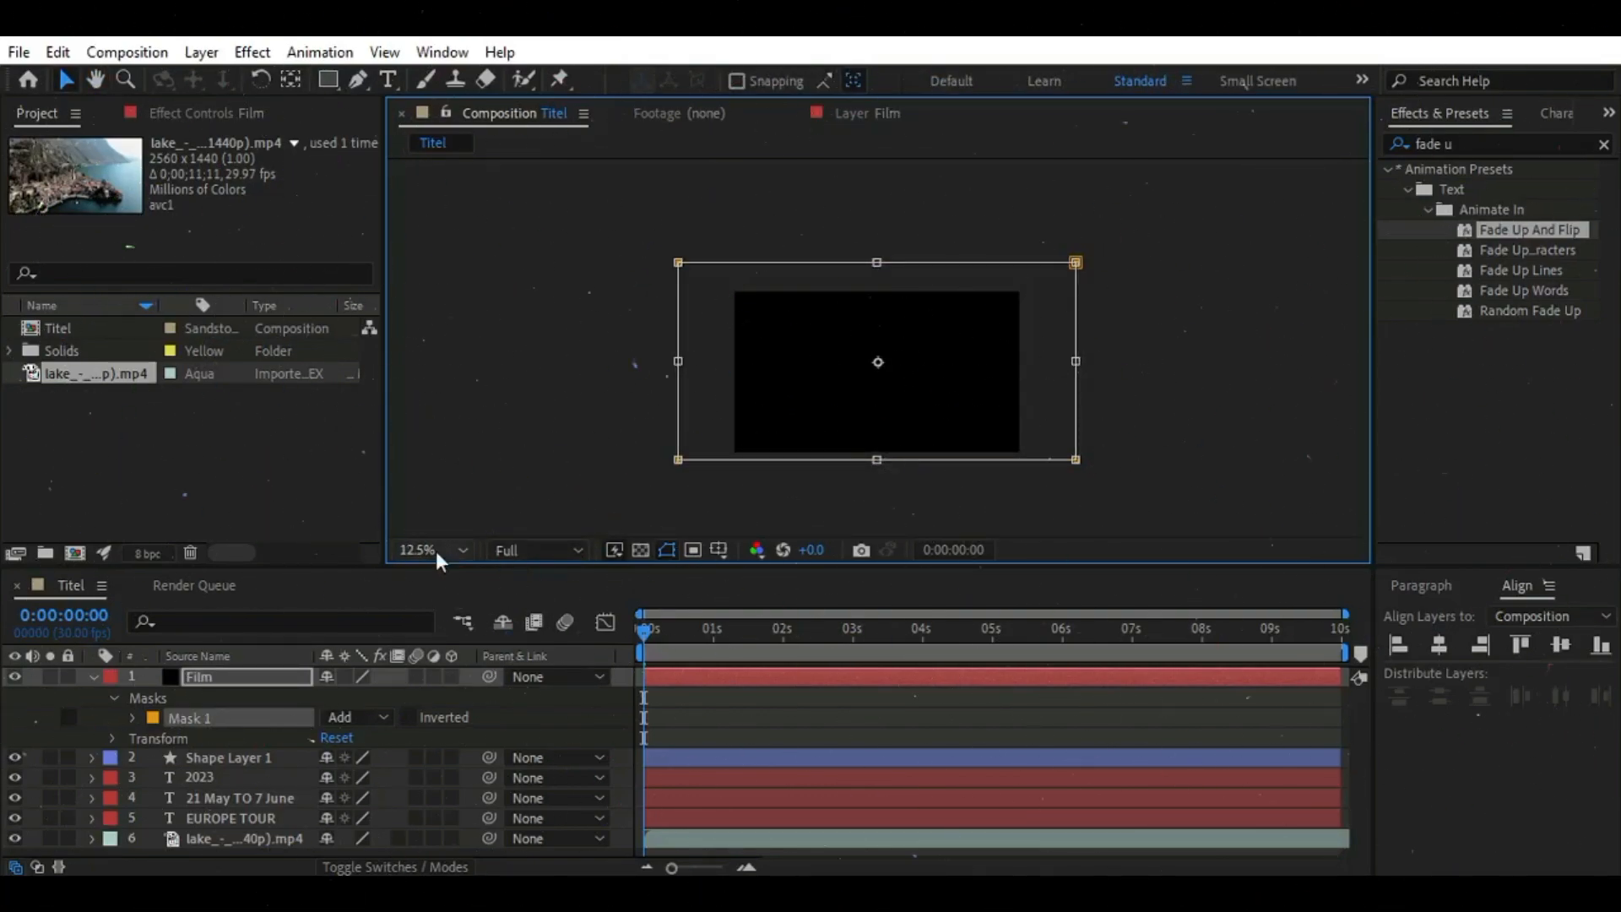
# Bring the Film mask's upper and lower edges just inside the frame, leaving equal narrow strips above and below
pyautogui.scroll(1, 970, 362)
pyautogui.scroll(-1, 970, 332)
pyautogui.scroll(1, 995, 304)
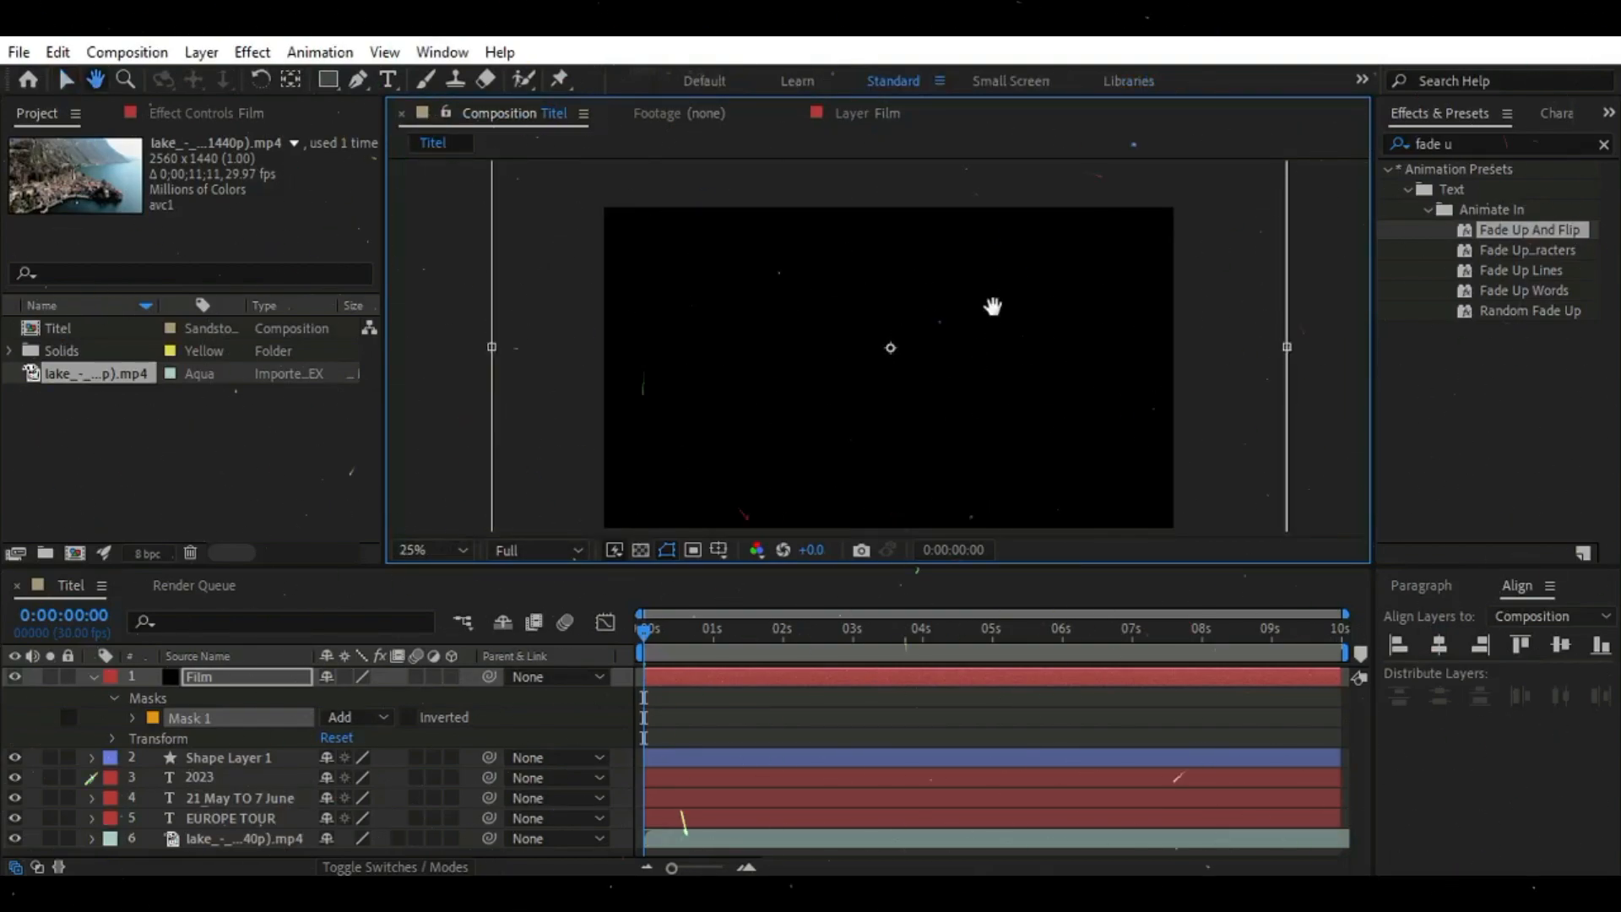
pyautogui.moveTo(995, 304); pyautogui.dragTo(944, 305)
pyautogui.click(432, 550)
pyautogui.click(435, 315)
pyautogui.click(452, 557)
pyautogui.click(429, 289)
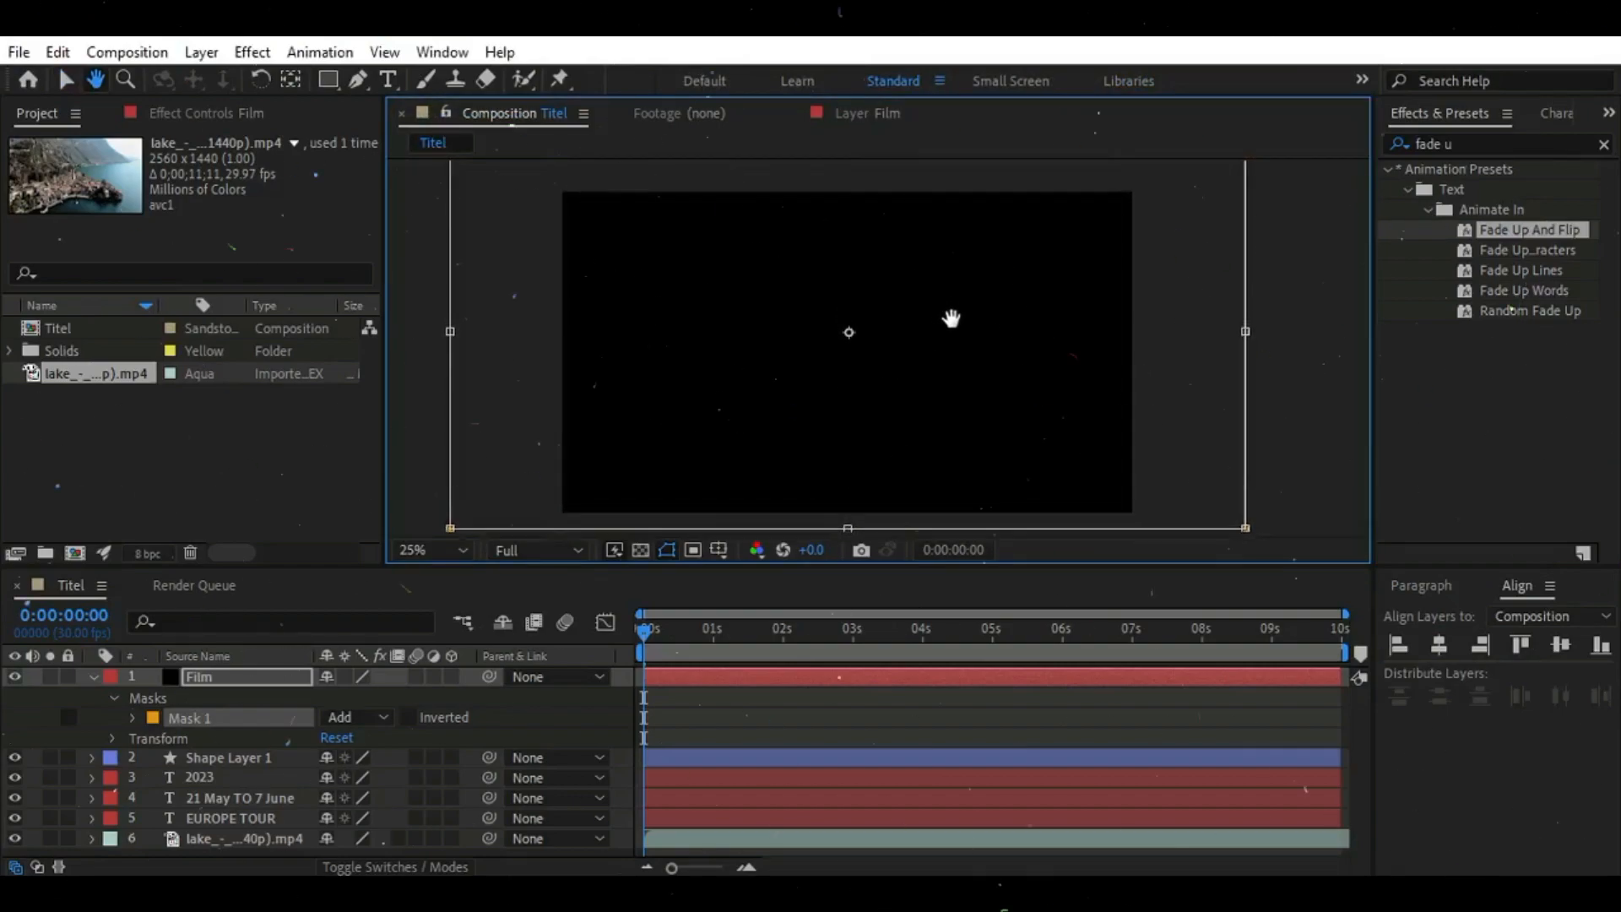
pyautogui.moveTo(847, 527); pyautogui.dragTo(848, 490)
pyautogui.moveTo(955, 329); pyautogui.dragTo(956, 356)
pyautogui.moveTo(847, 516); pyautogui.dragTo(848, 485)
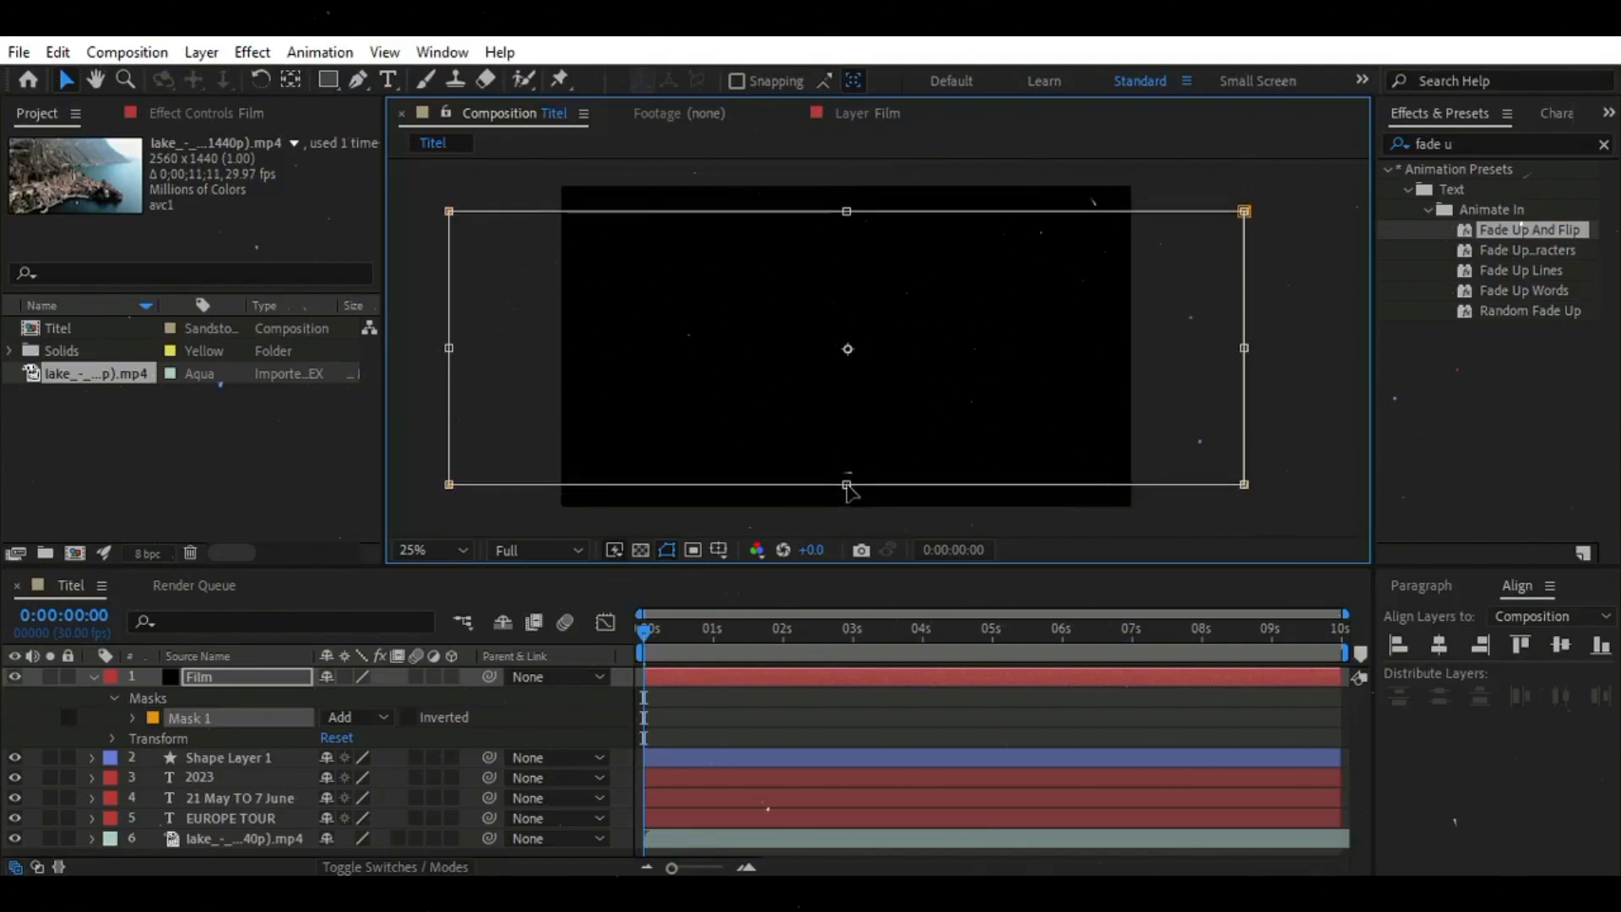
# Invert the Film mask to form black letterbox bars, and collapse the layer's properties
pyautogui.click(409, 717)
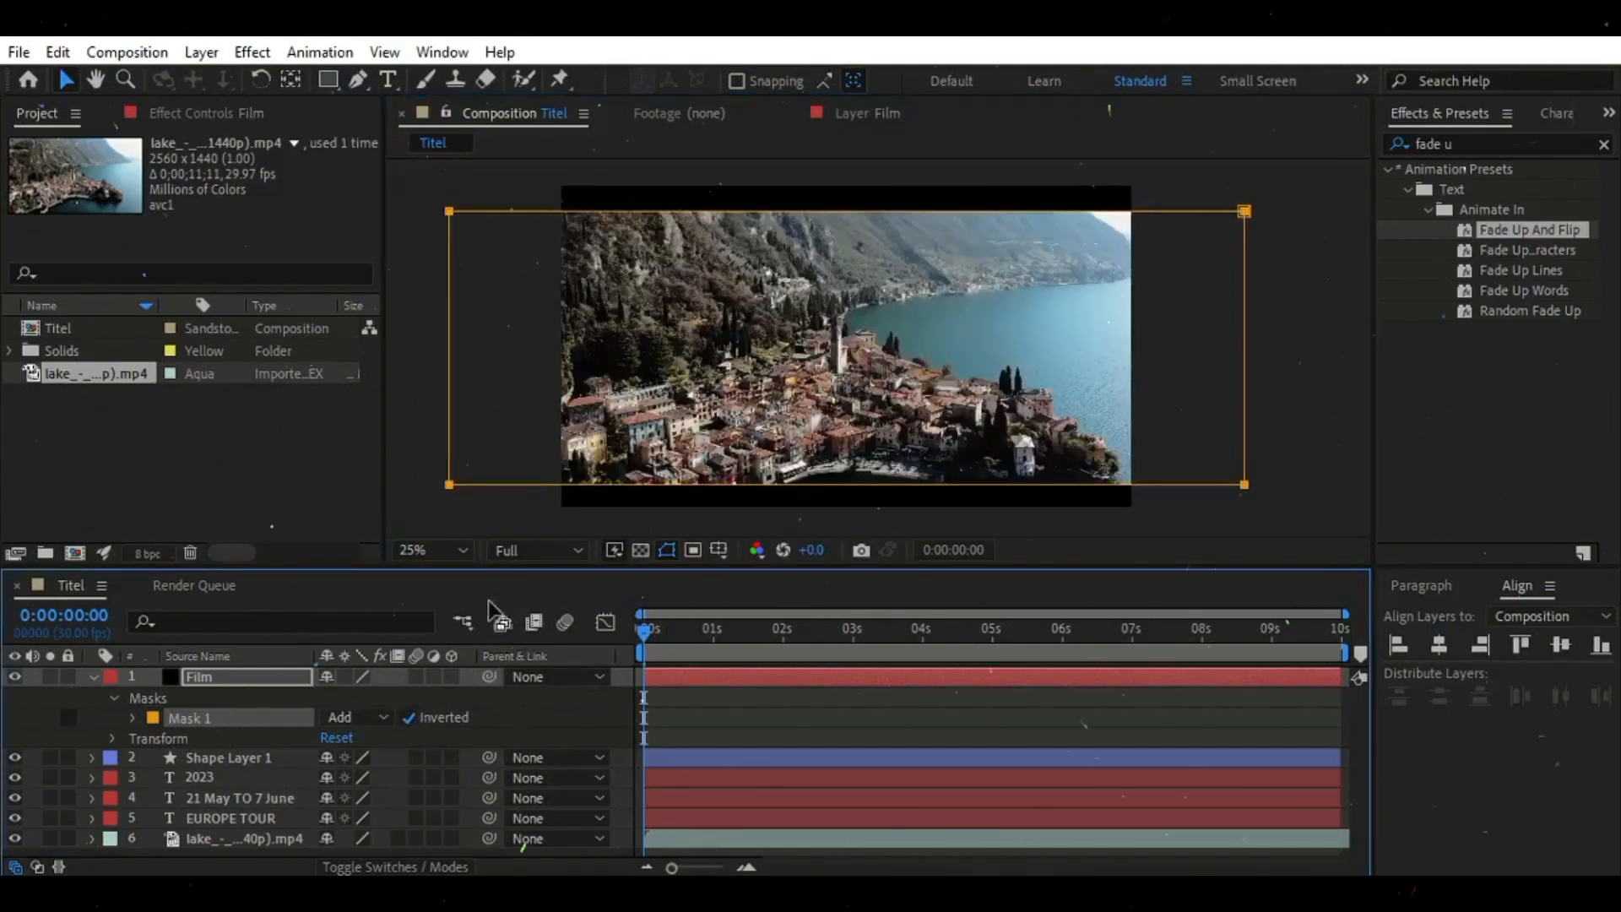
pyautogui.click(418, 496)
pyautogui.click(165, 678)
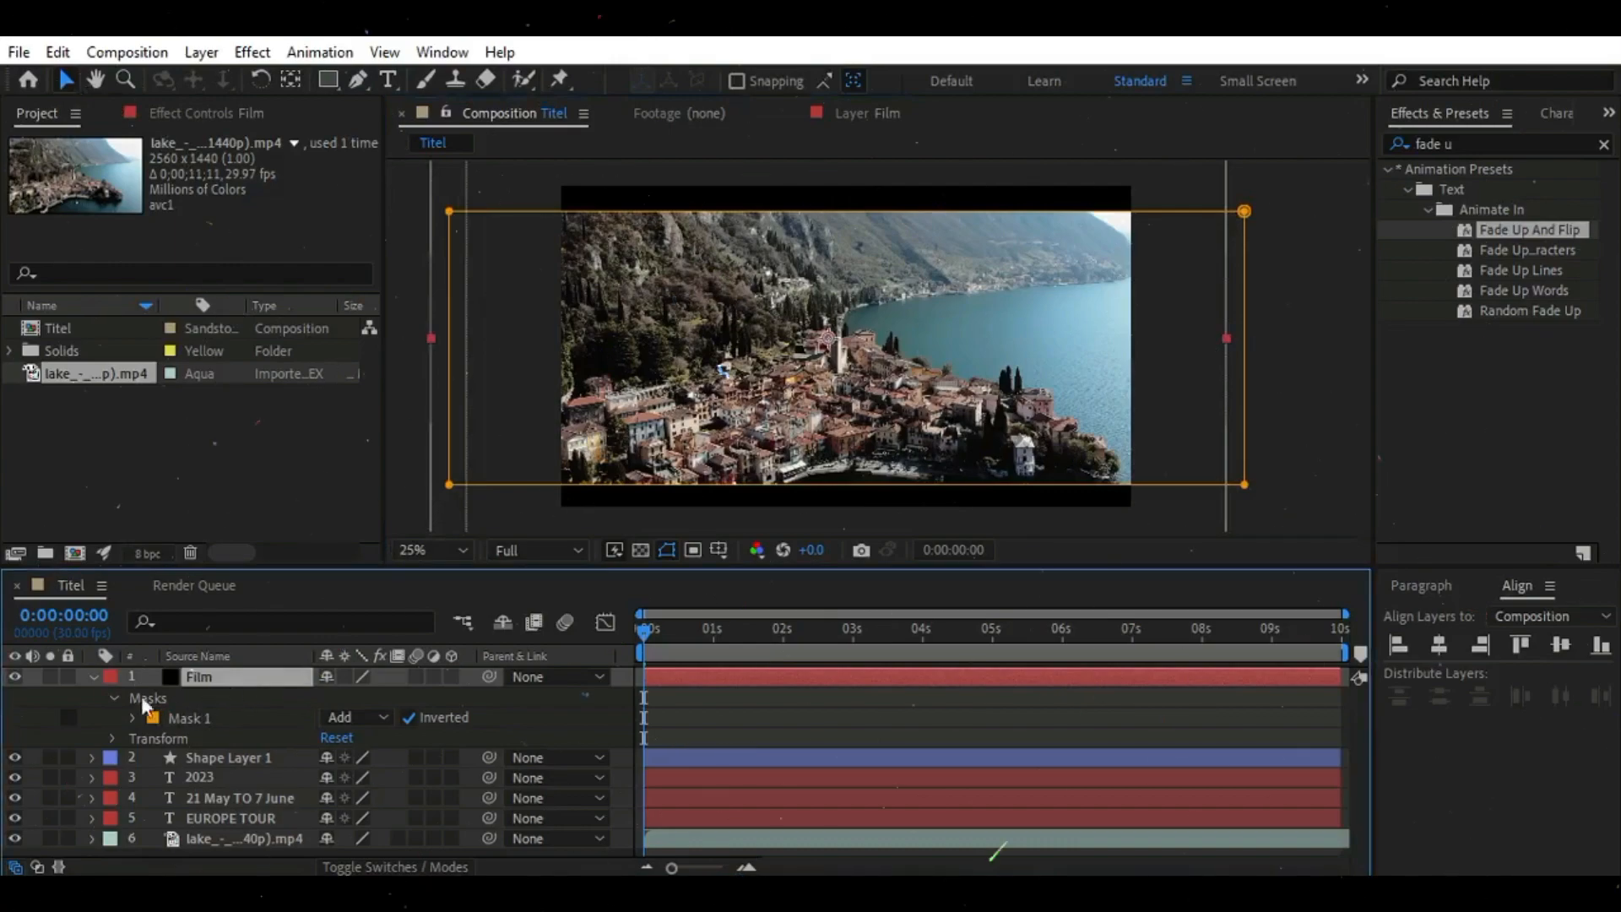
pyautogui.press('u')
pyautogui.click(305, 810)
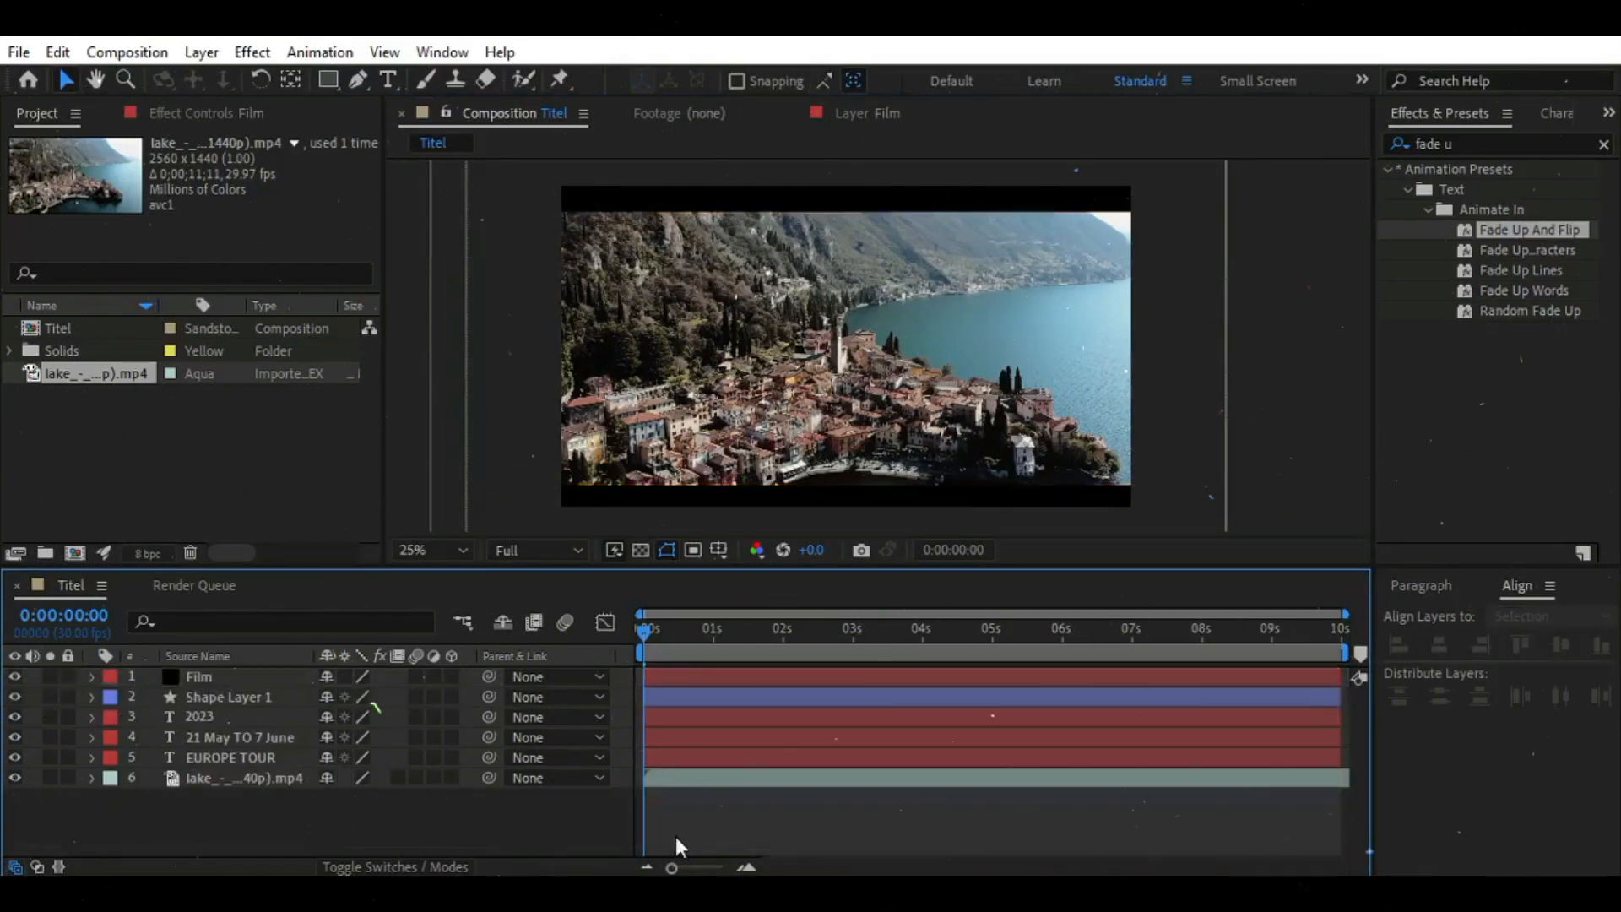
# At 0:00:03:08, set the lake footage layer's opacity to 40%
pyautogui.moveTo(641, 628)
pyautogui.mouseDown()
pyautogui.moveTo(926, 672)
pyautogui.moveTo(1334, 682)
pyautogui.moveTo(1334, 621)
pyautogui.moveTo(642, 635)
pyautogui.mouseUp()
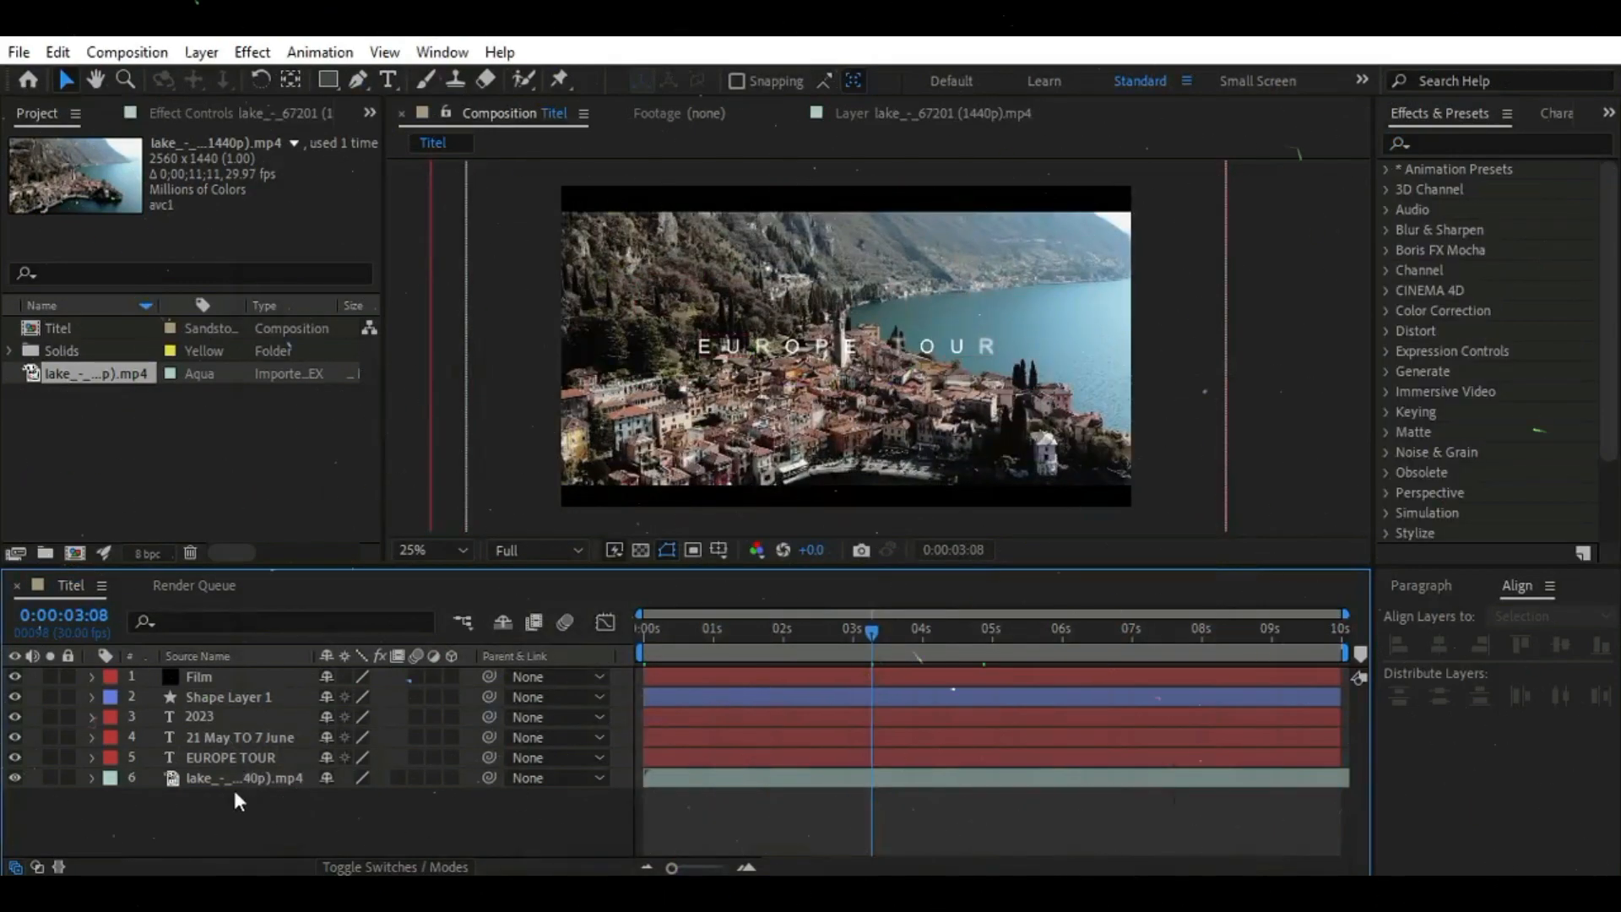
pyautogui.click(232, 778)
pyautogui.click(91, 778)
pyautogui.click(329, 845)
pyautogui.write('40')
pyautogui.press('Return')
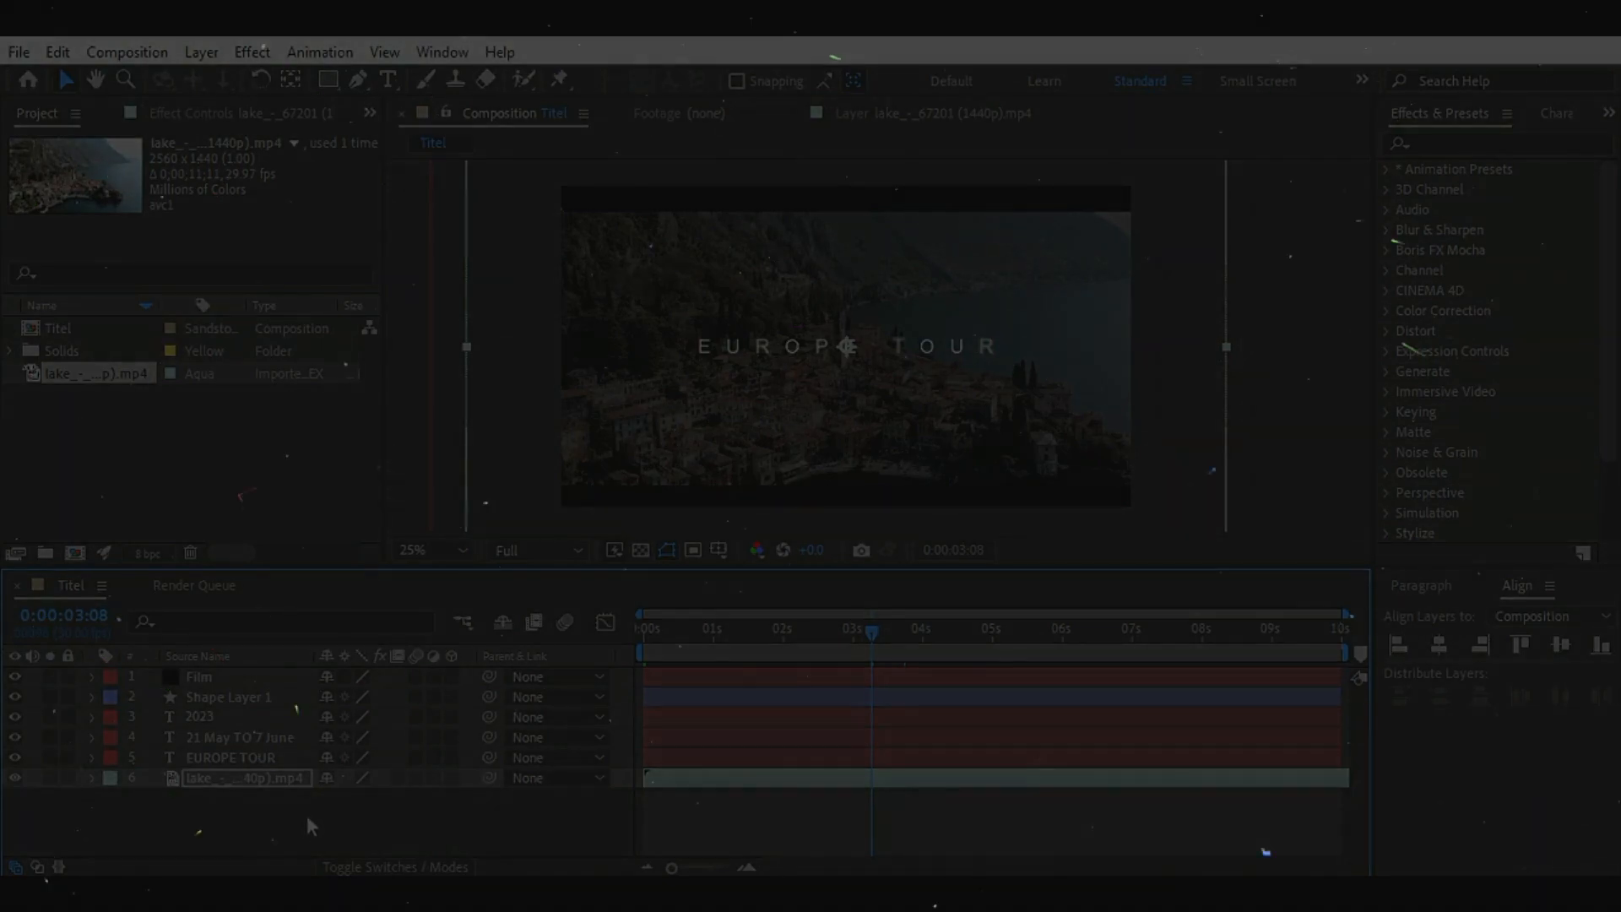